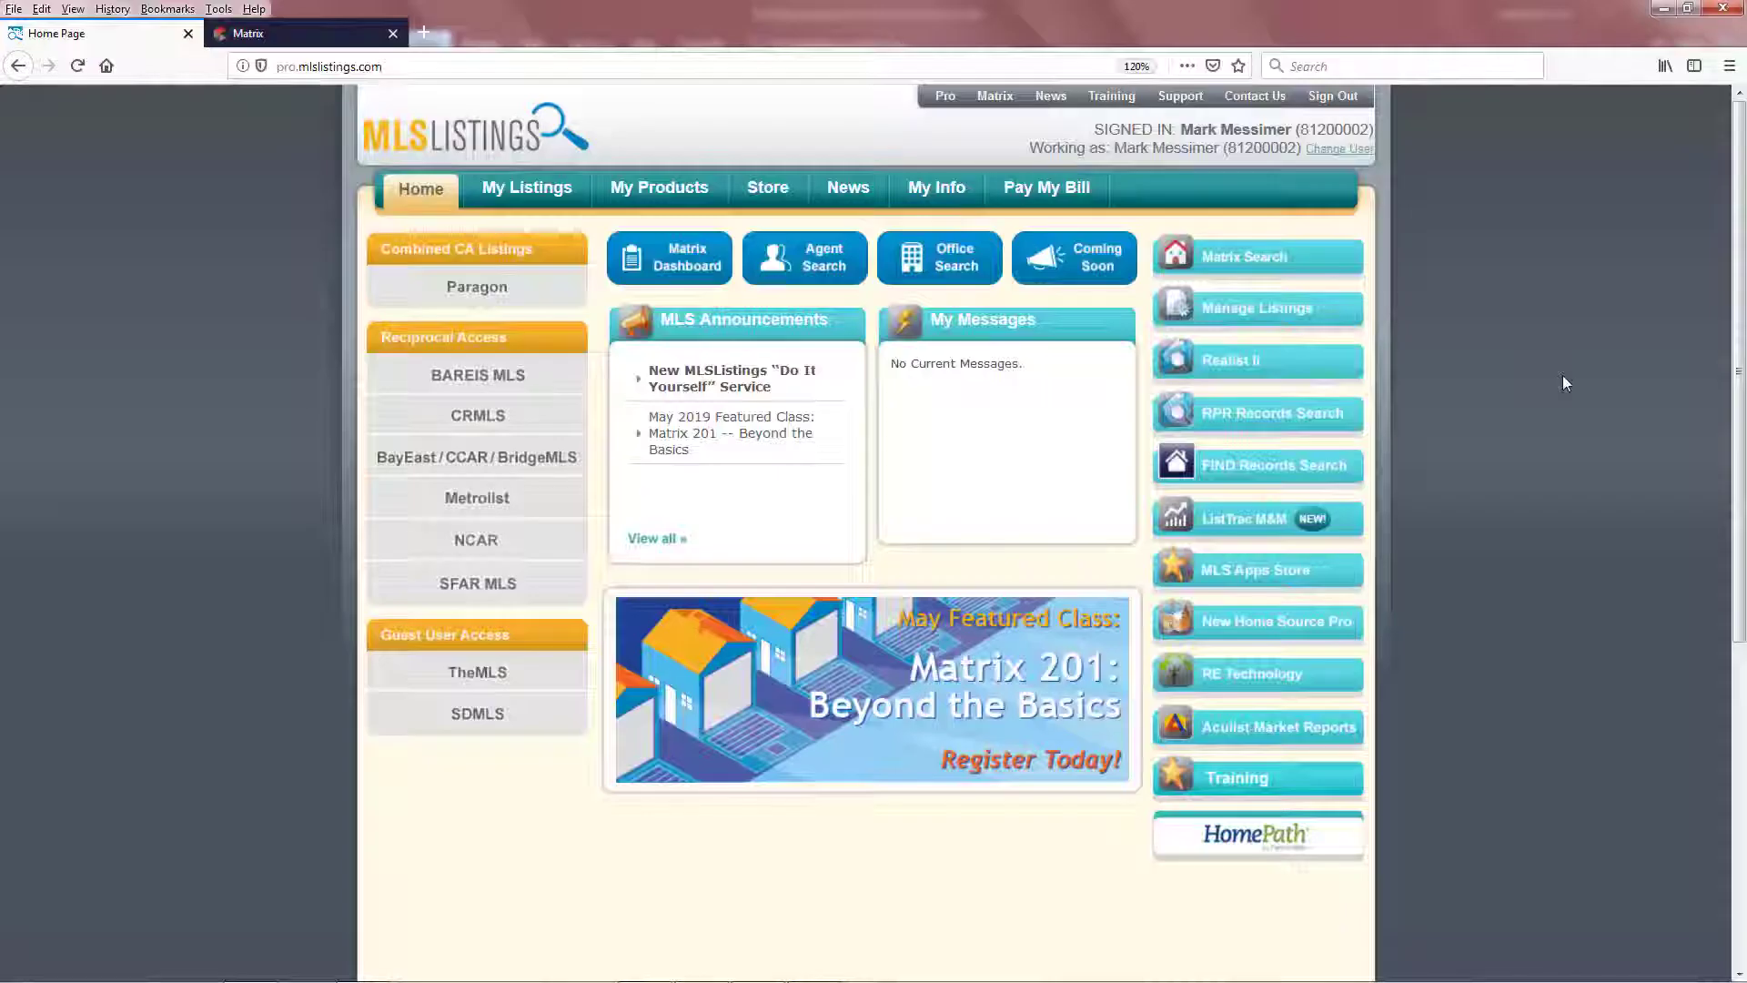
- Select Single Family Home, Condominium and Townhouse as property types in Residential Search
key("alt+Tab")
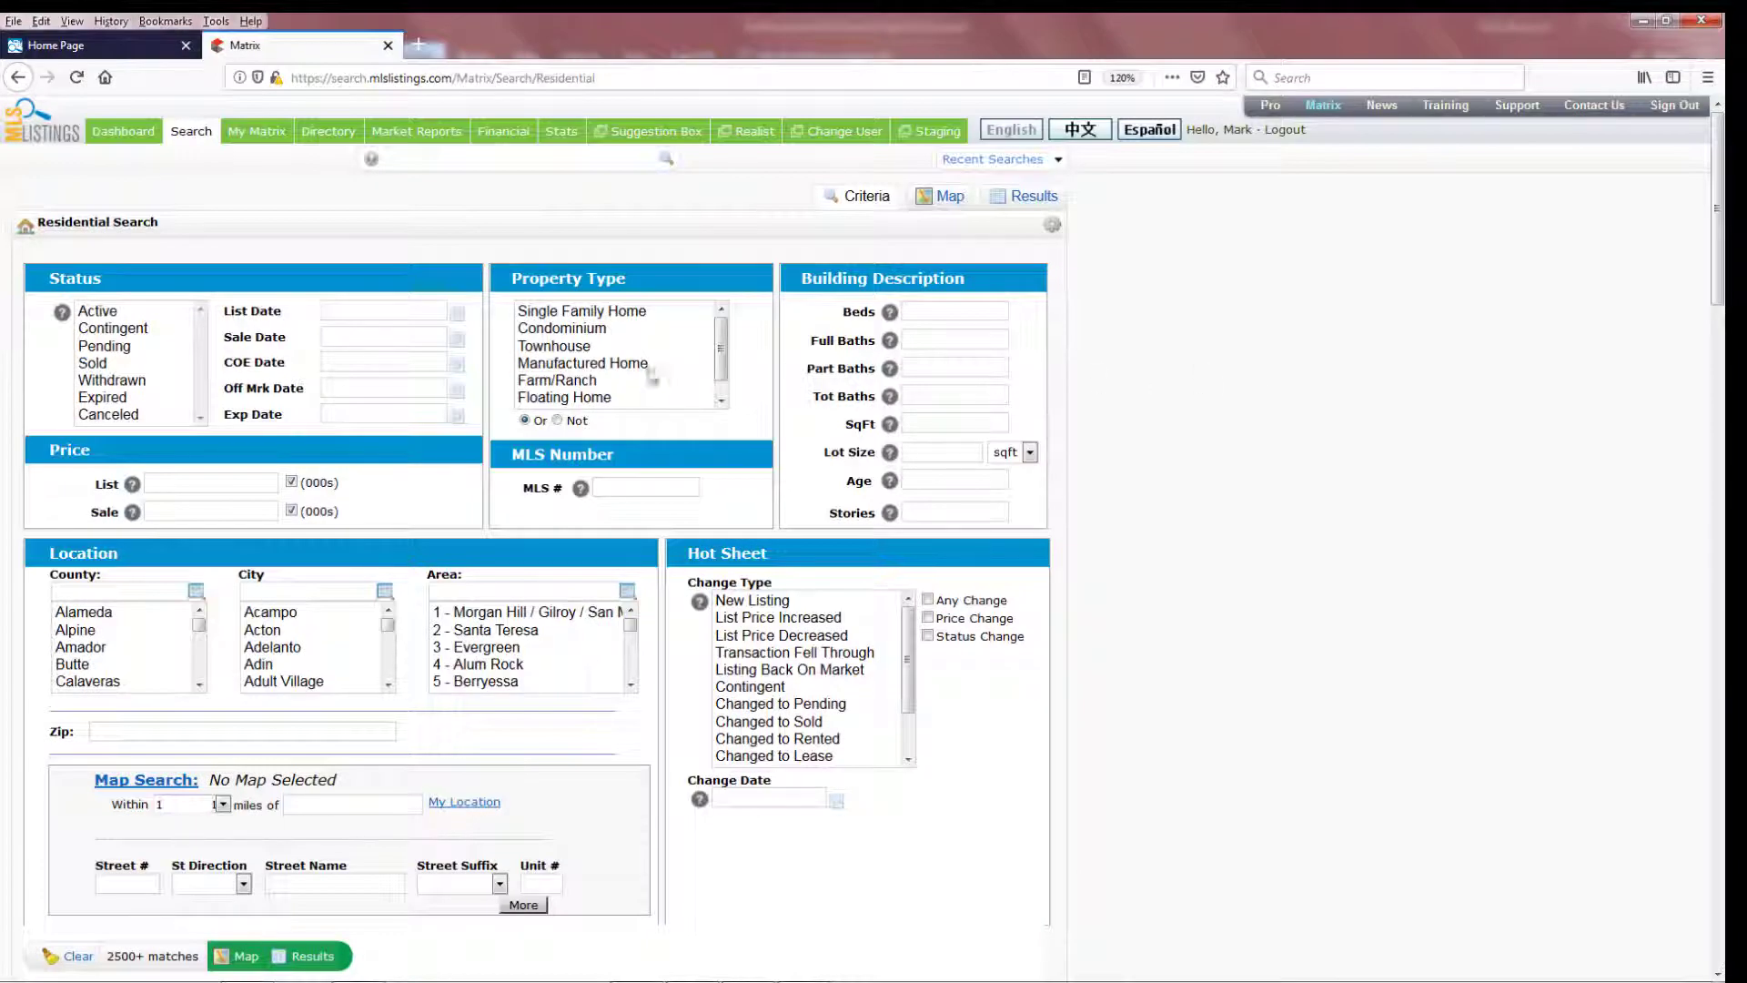
left_click(630, 312)
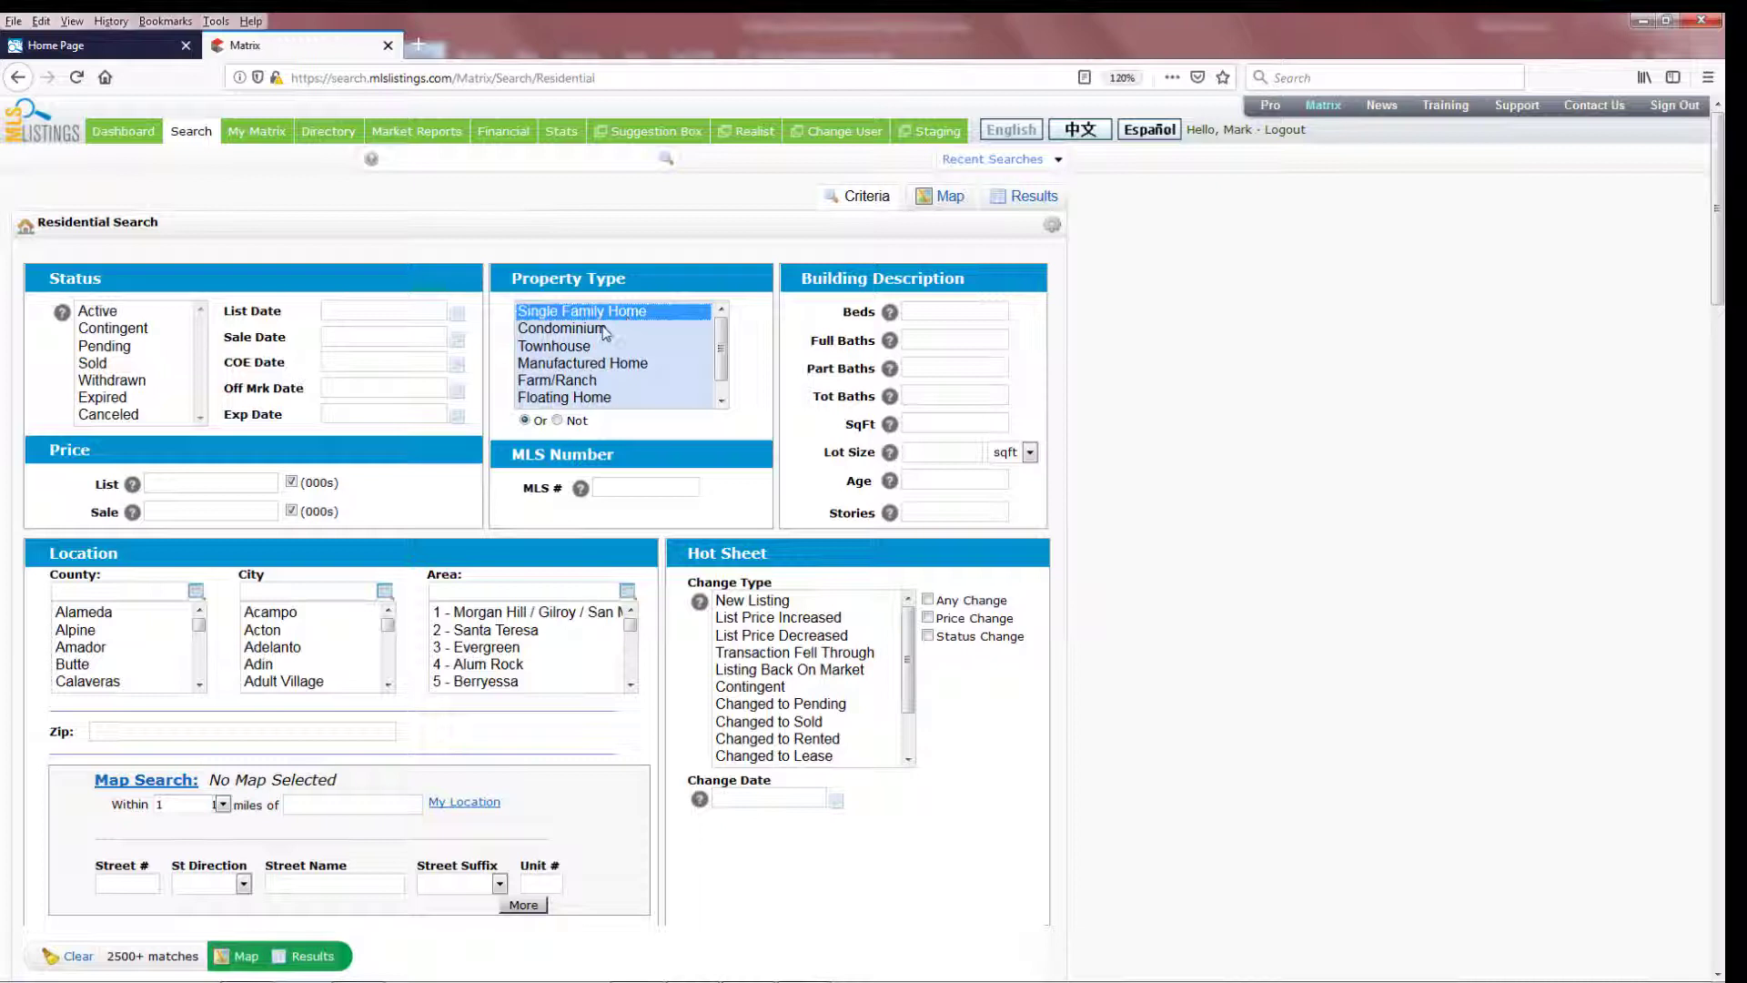
left_click(607, 330, "ctrl")
left_click(588, 347, "ctrl")
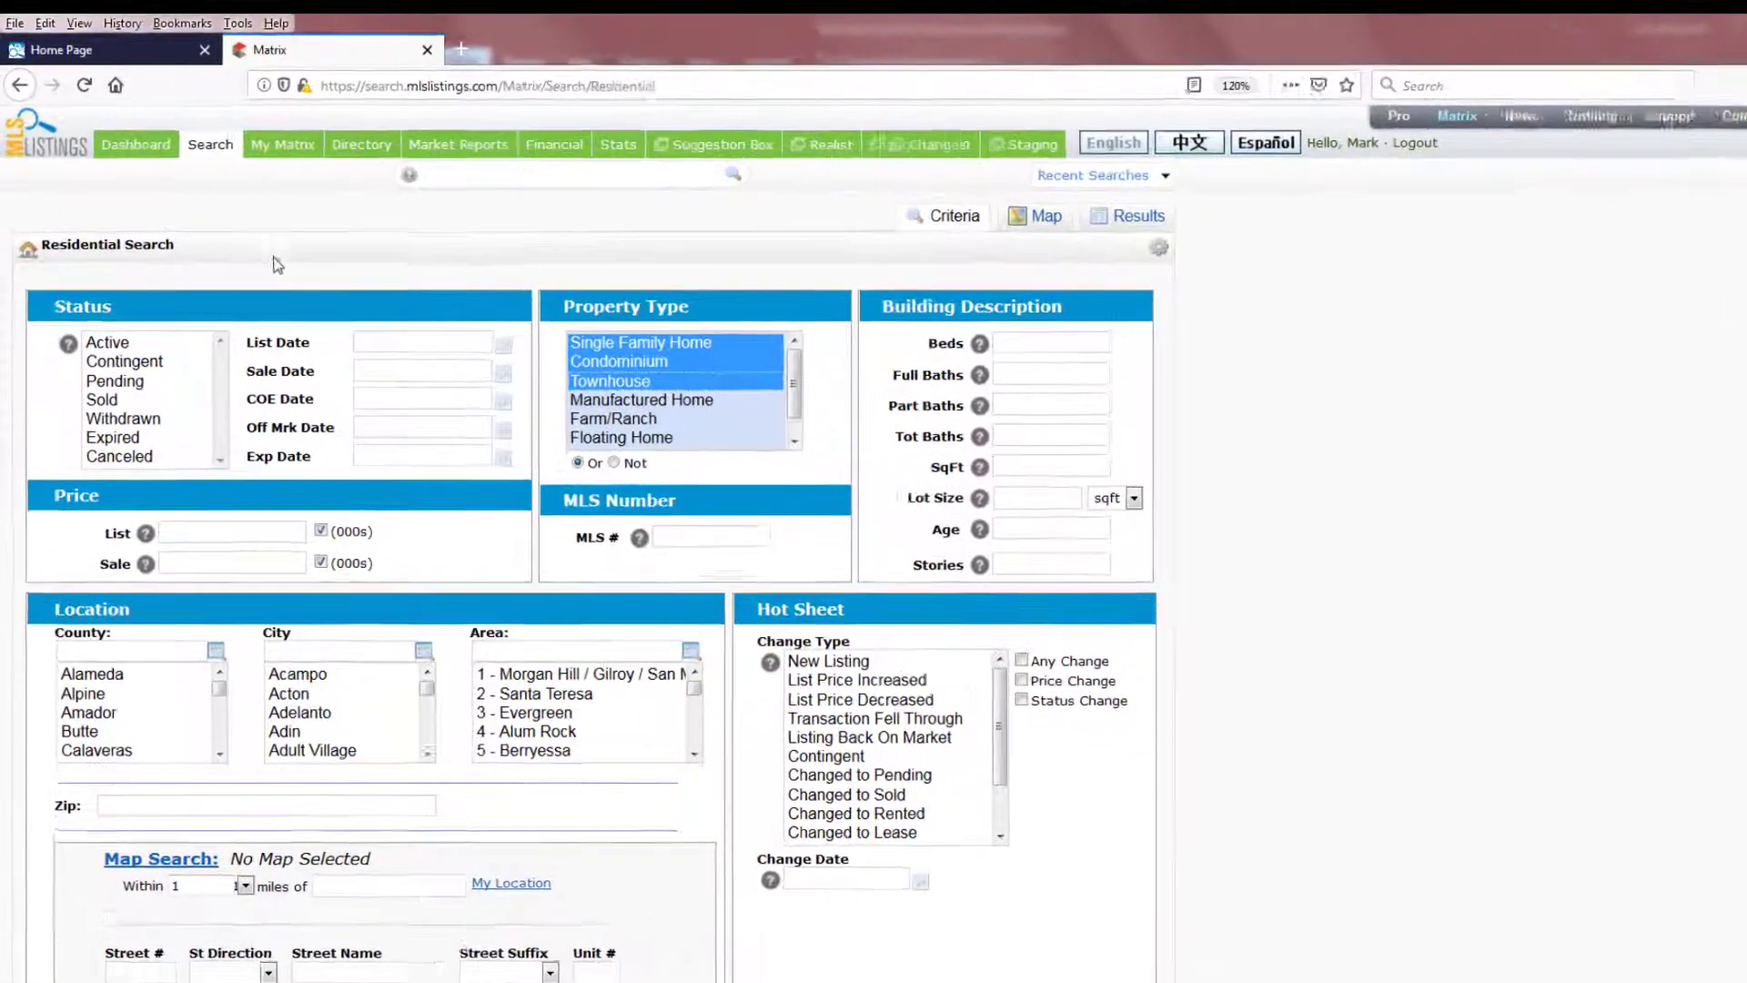
- Open the Cross Property Quick search and reset the page zoom
left_click(192, 137)
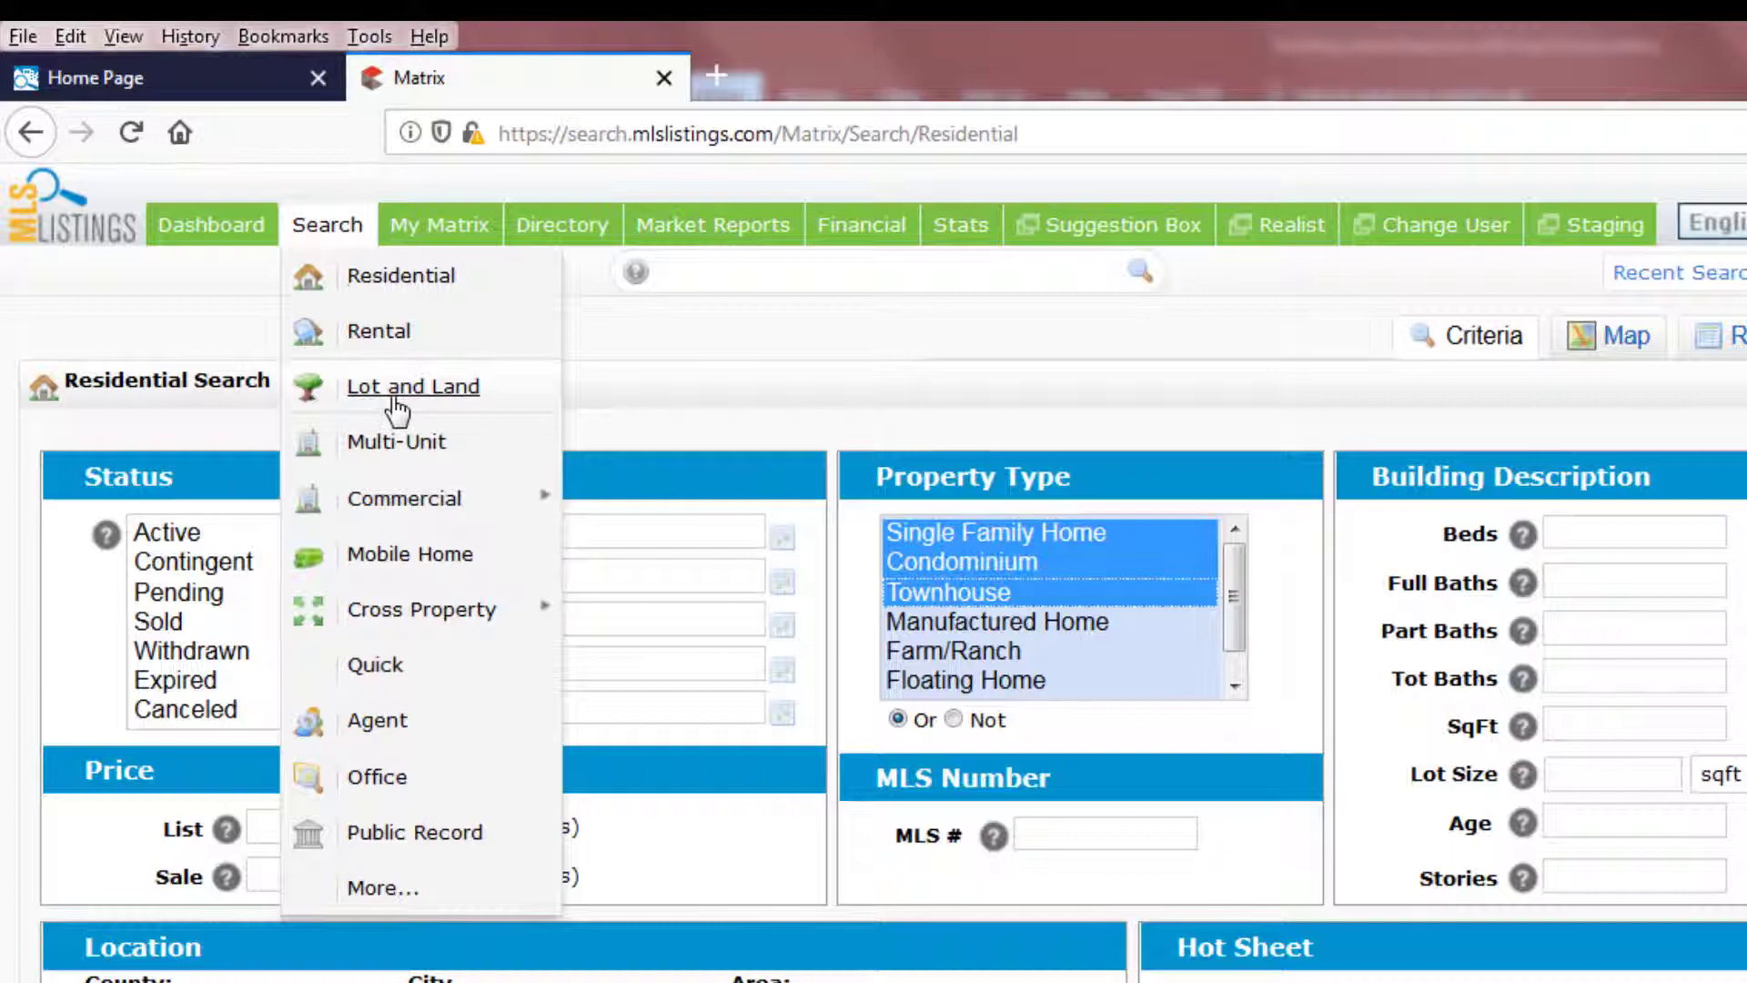
mouse_move(411, 614)
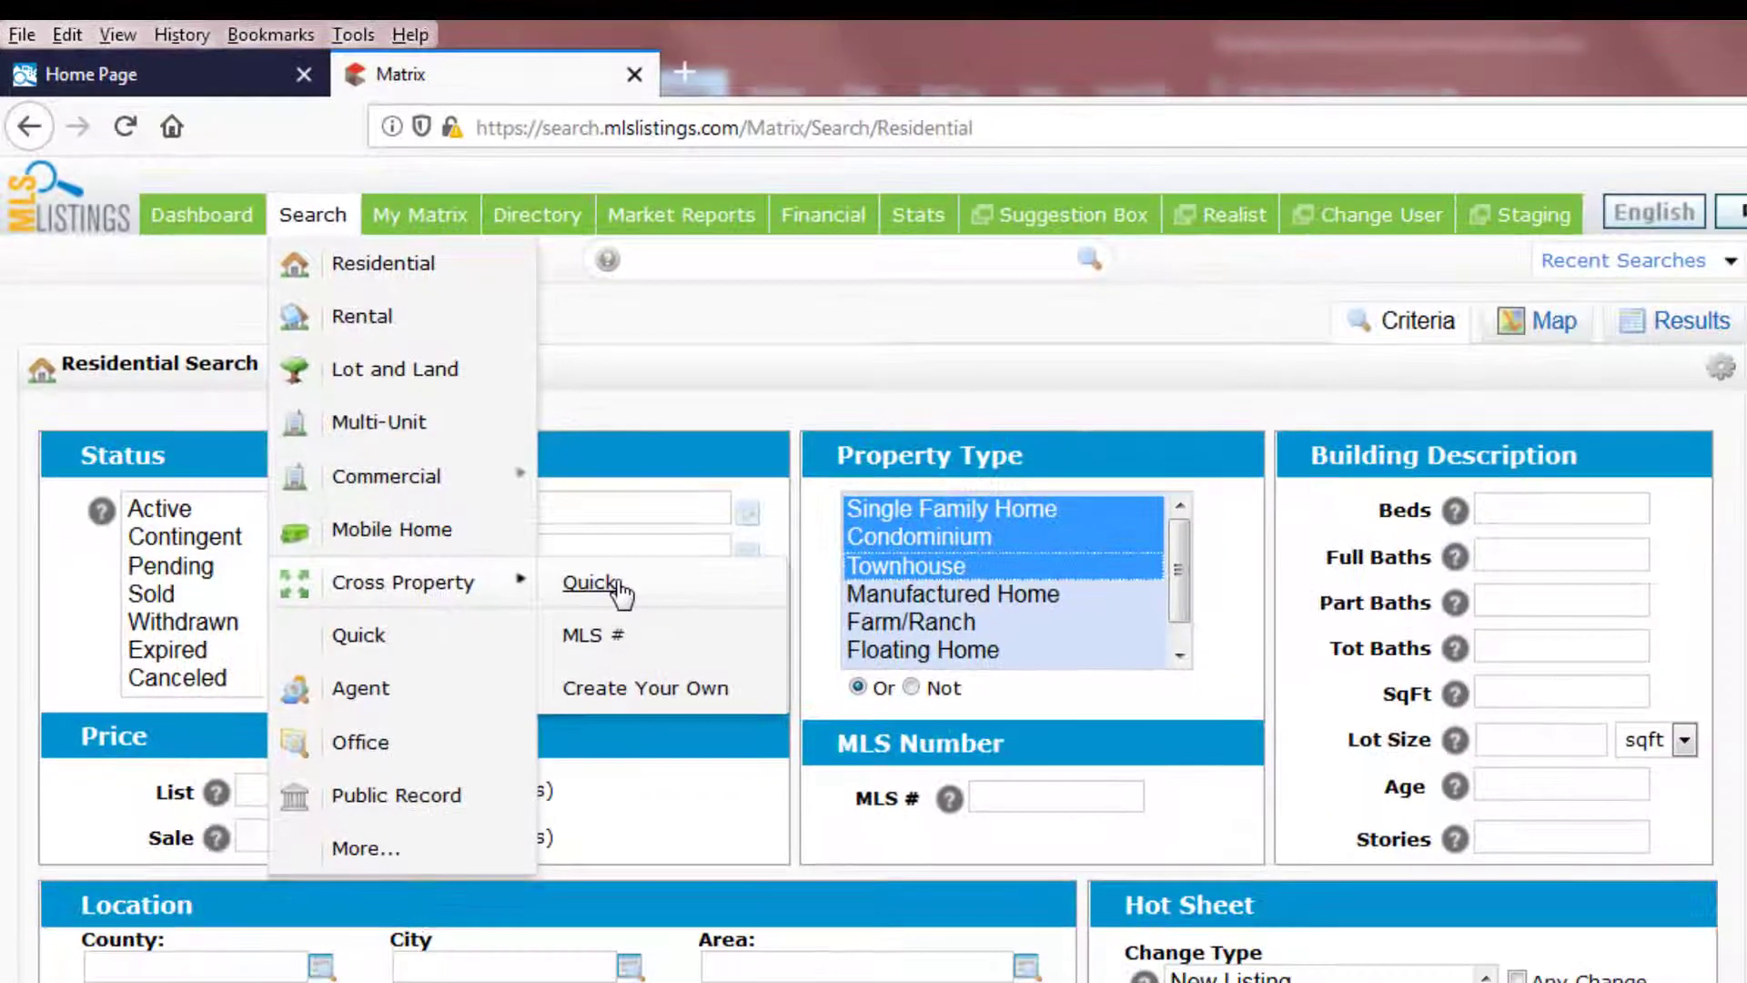
left_click(619, 610)
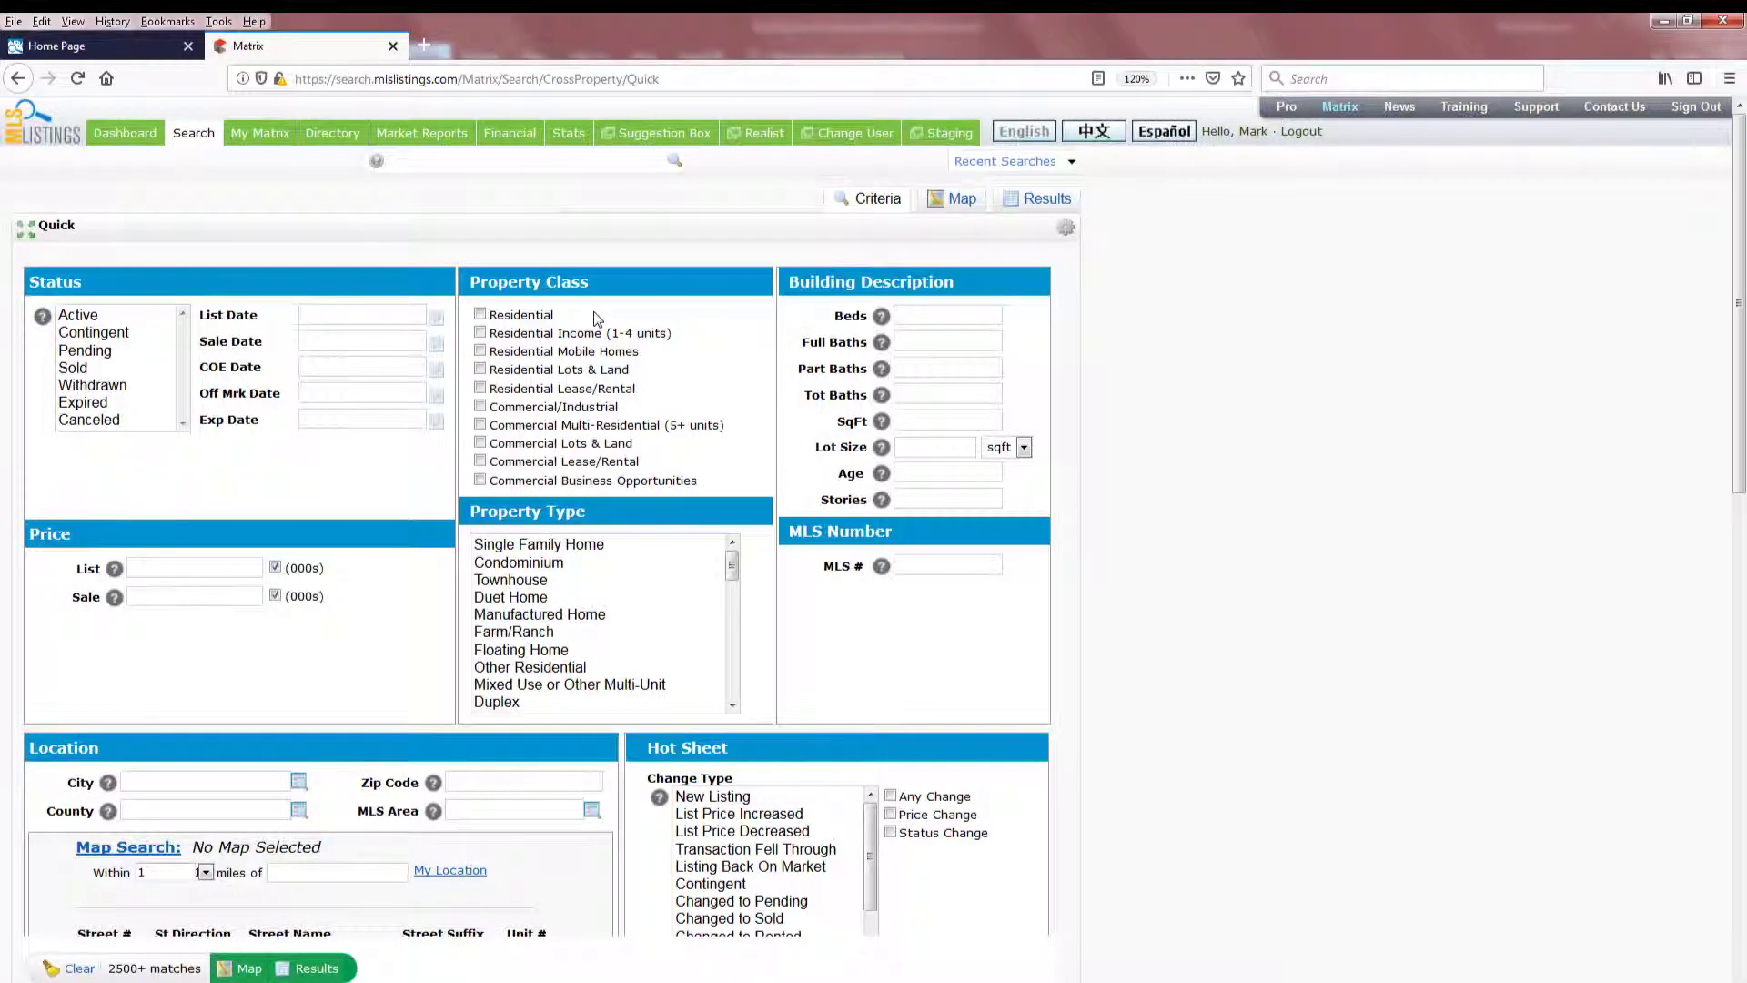
key("ctrl+0")
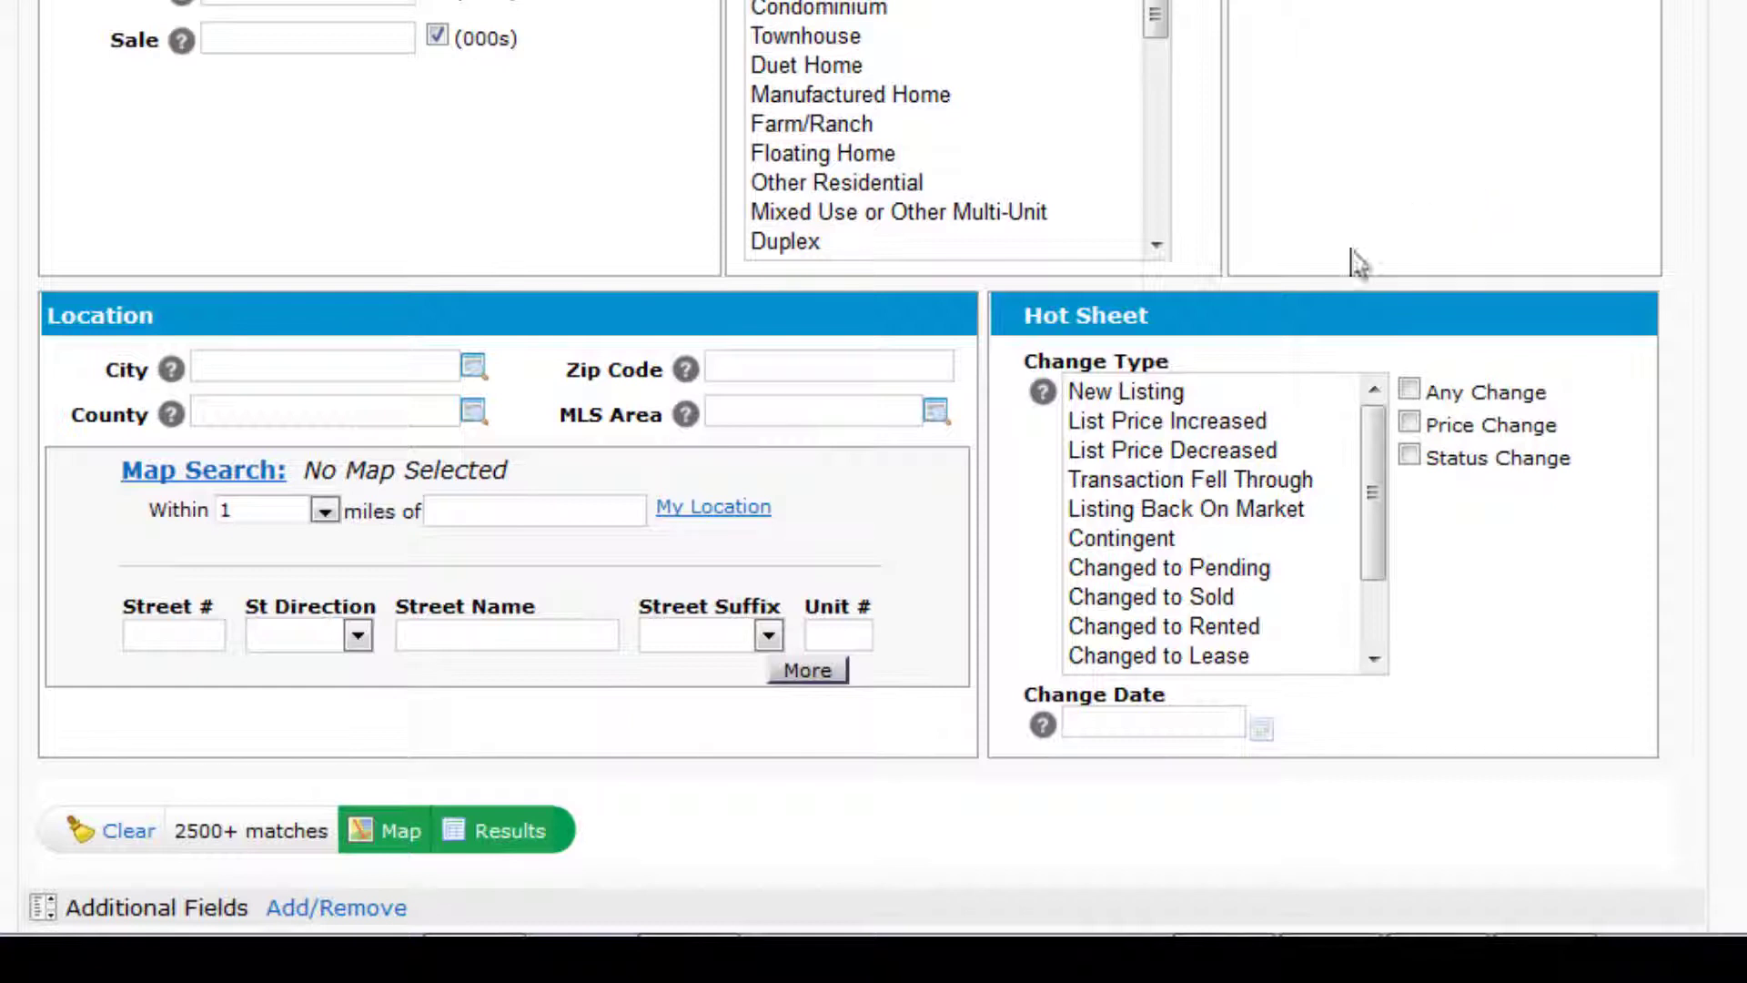
- Limit Hot Sheet changes to New Listing and enter zip code 95070
left_click(1159, 398)
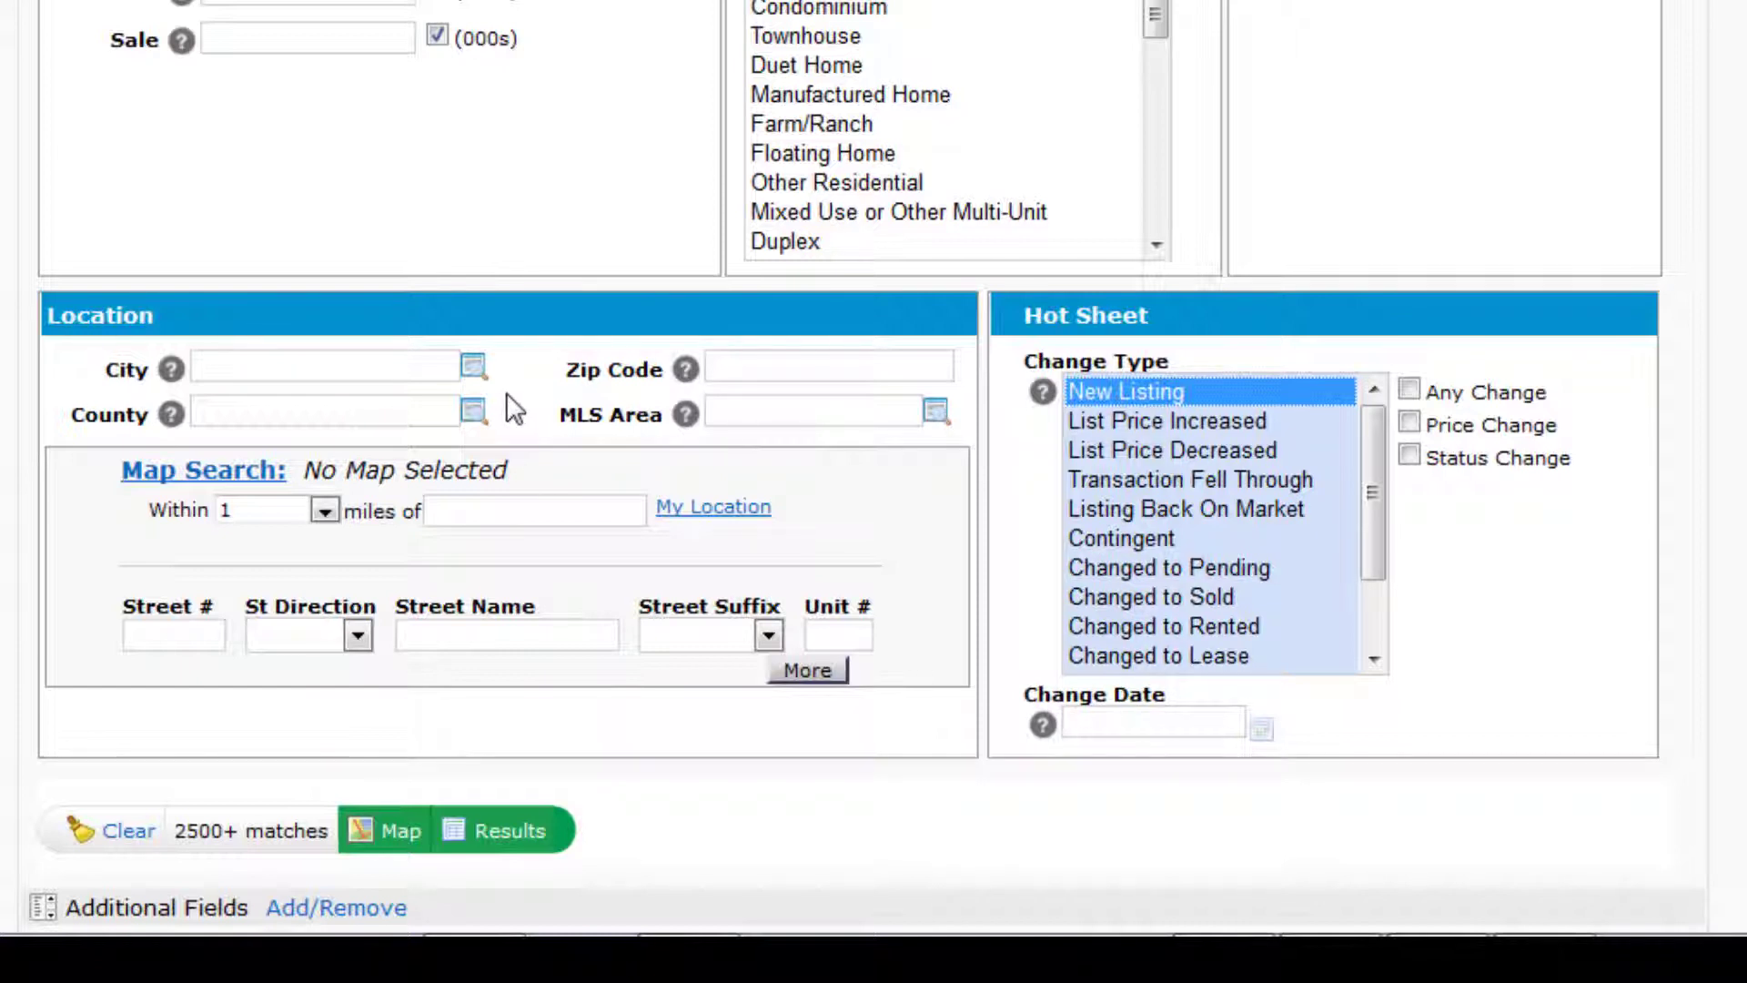
left_click(791, 365)
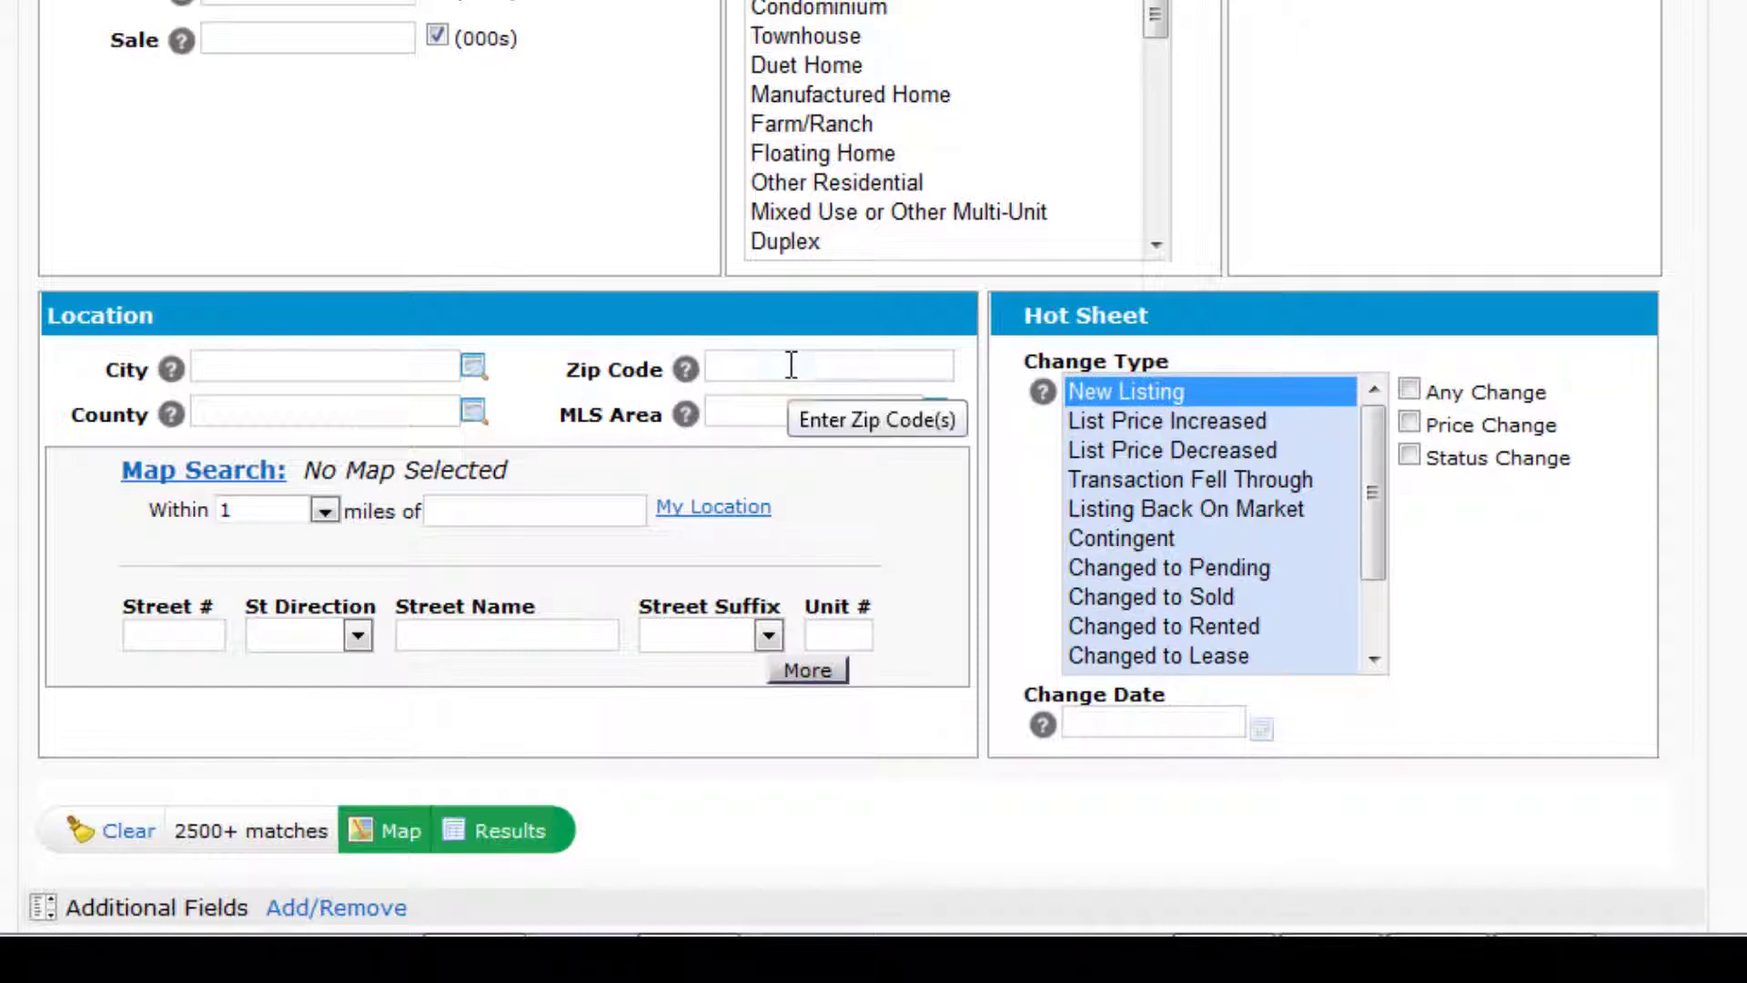
type("95070")
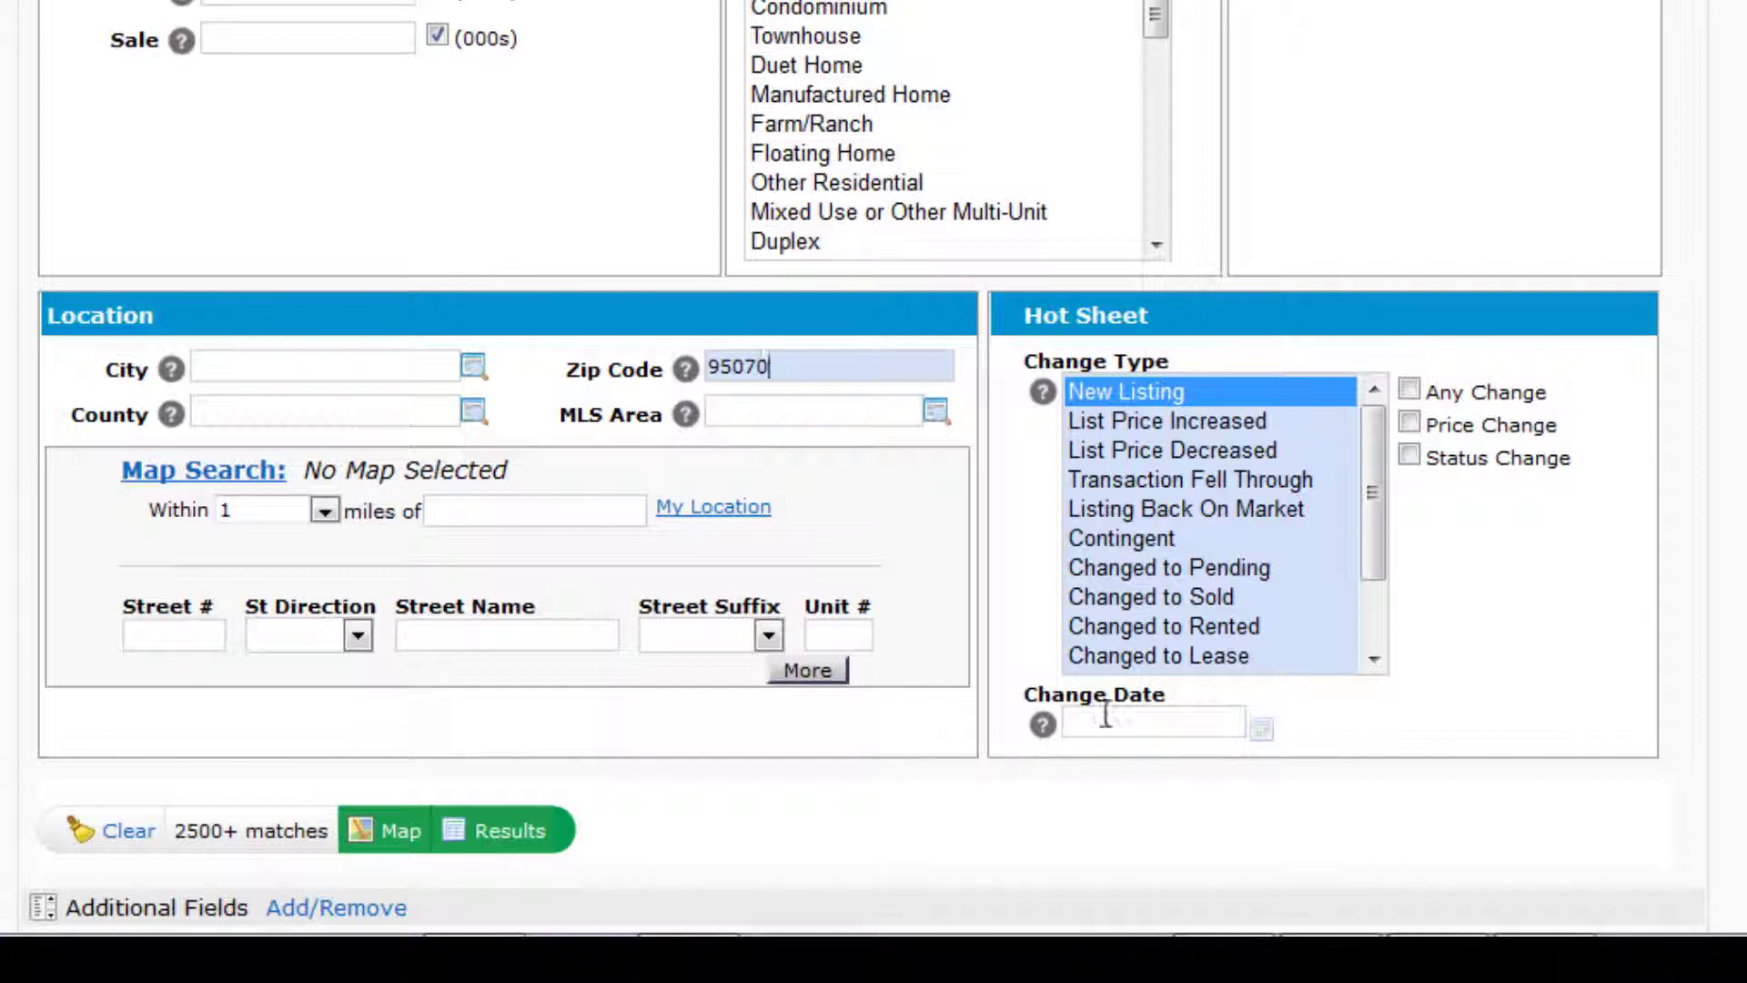
- Set the change date range to 0-2 days, replacing an initial 0-7
left_click(1263, 731)
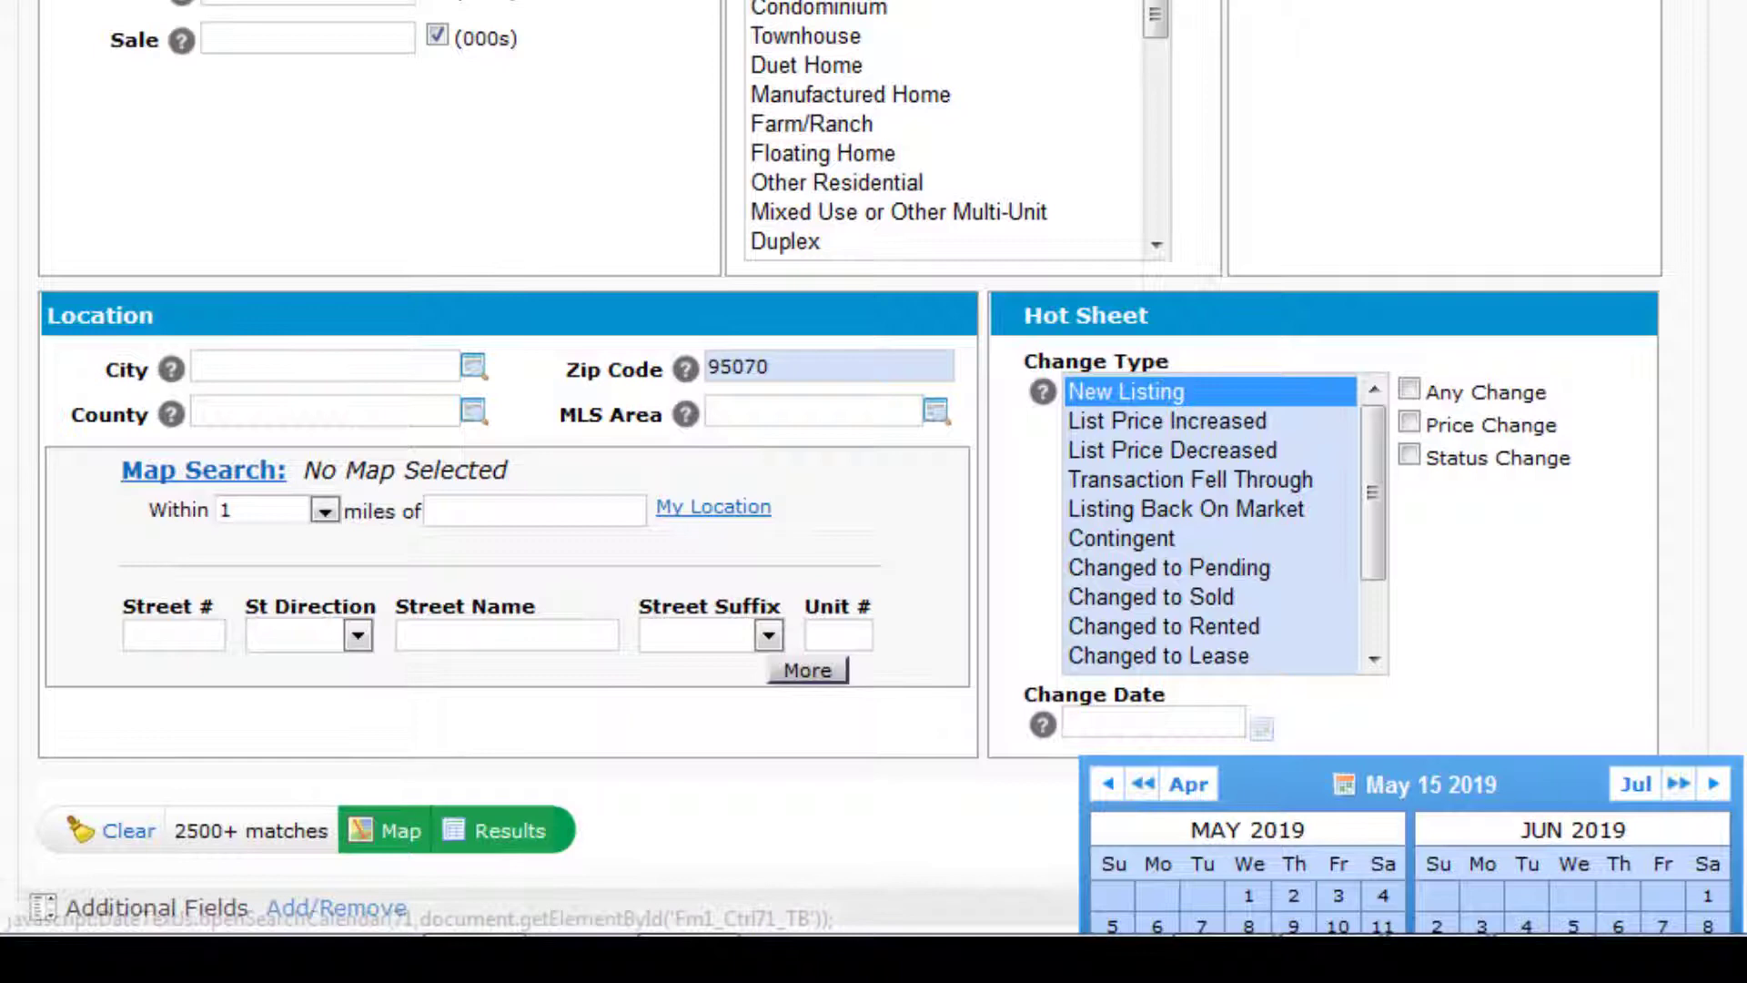
scroll(1303, 837, "down", 3)
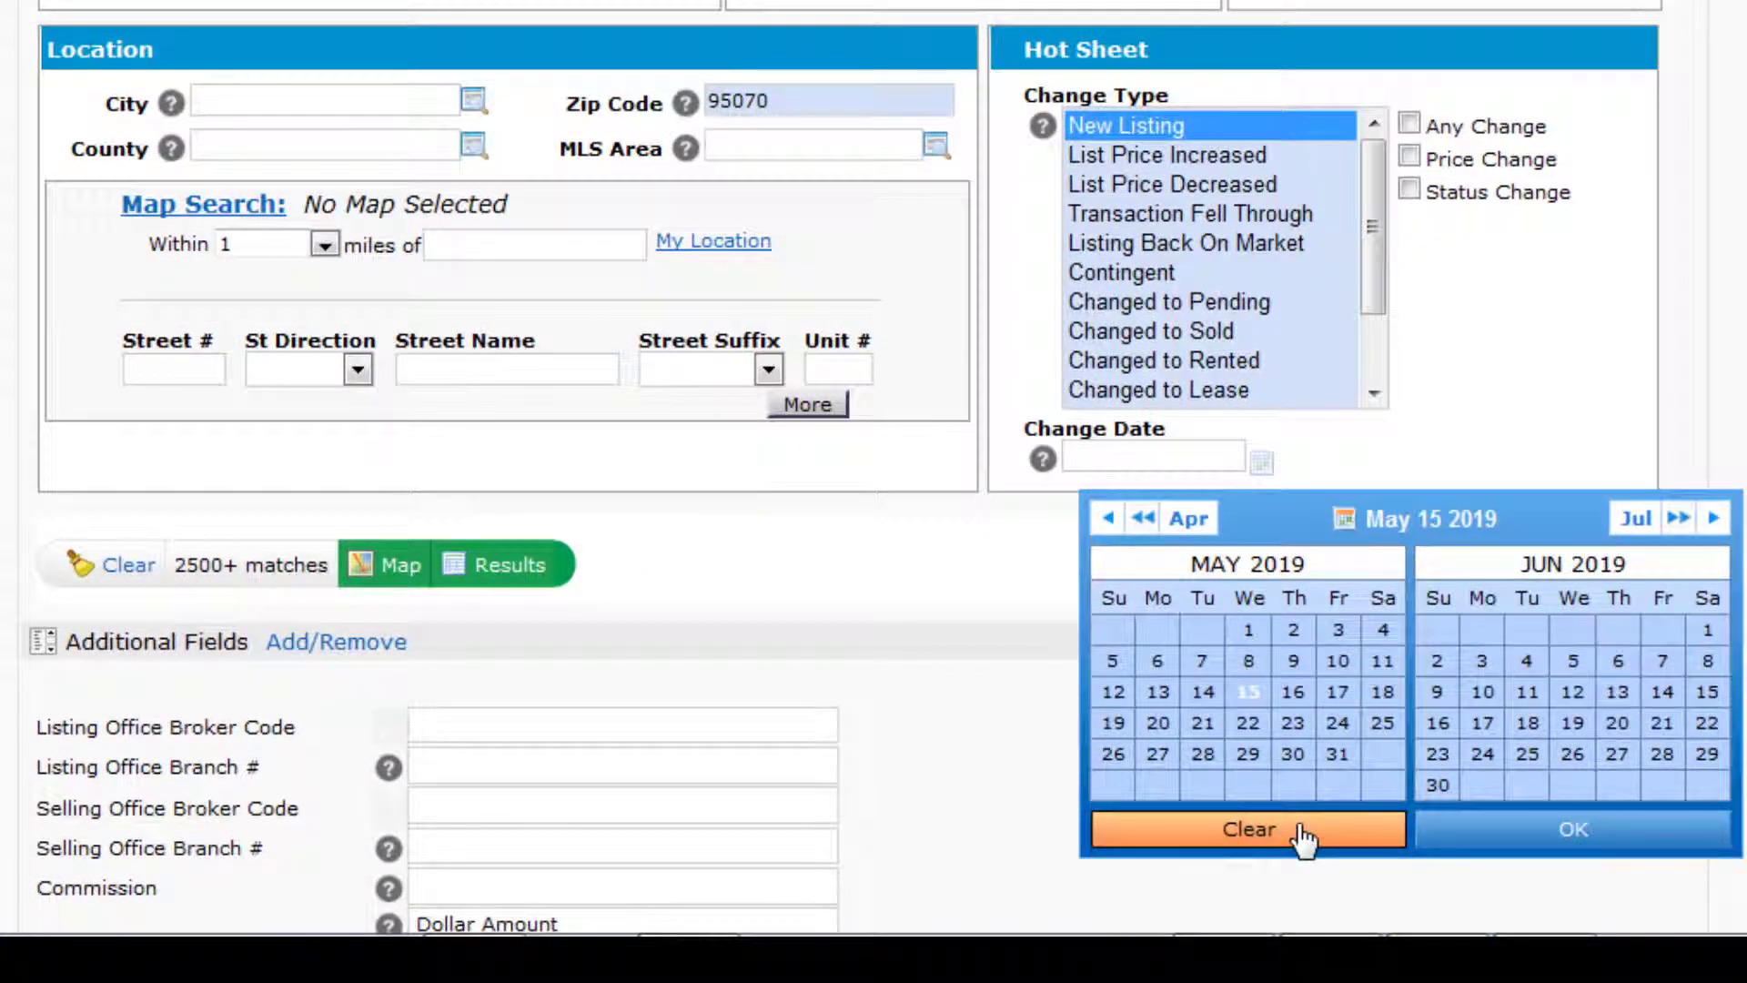
left_click(1129, 454)
mouse_move(1151, 452)
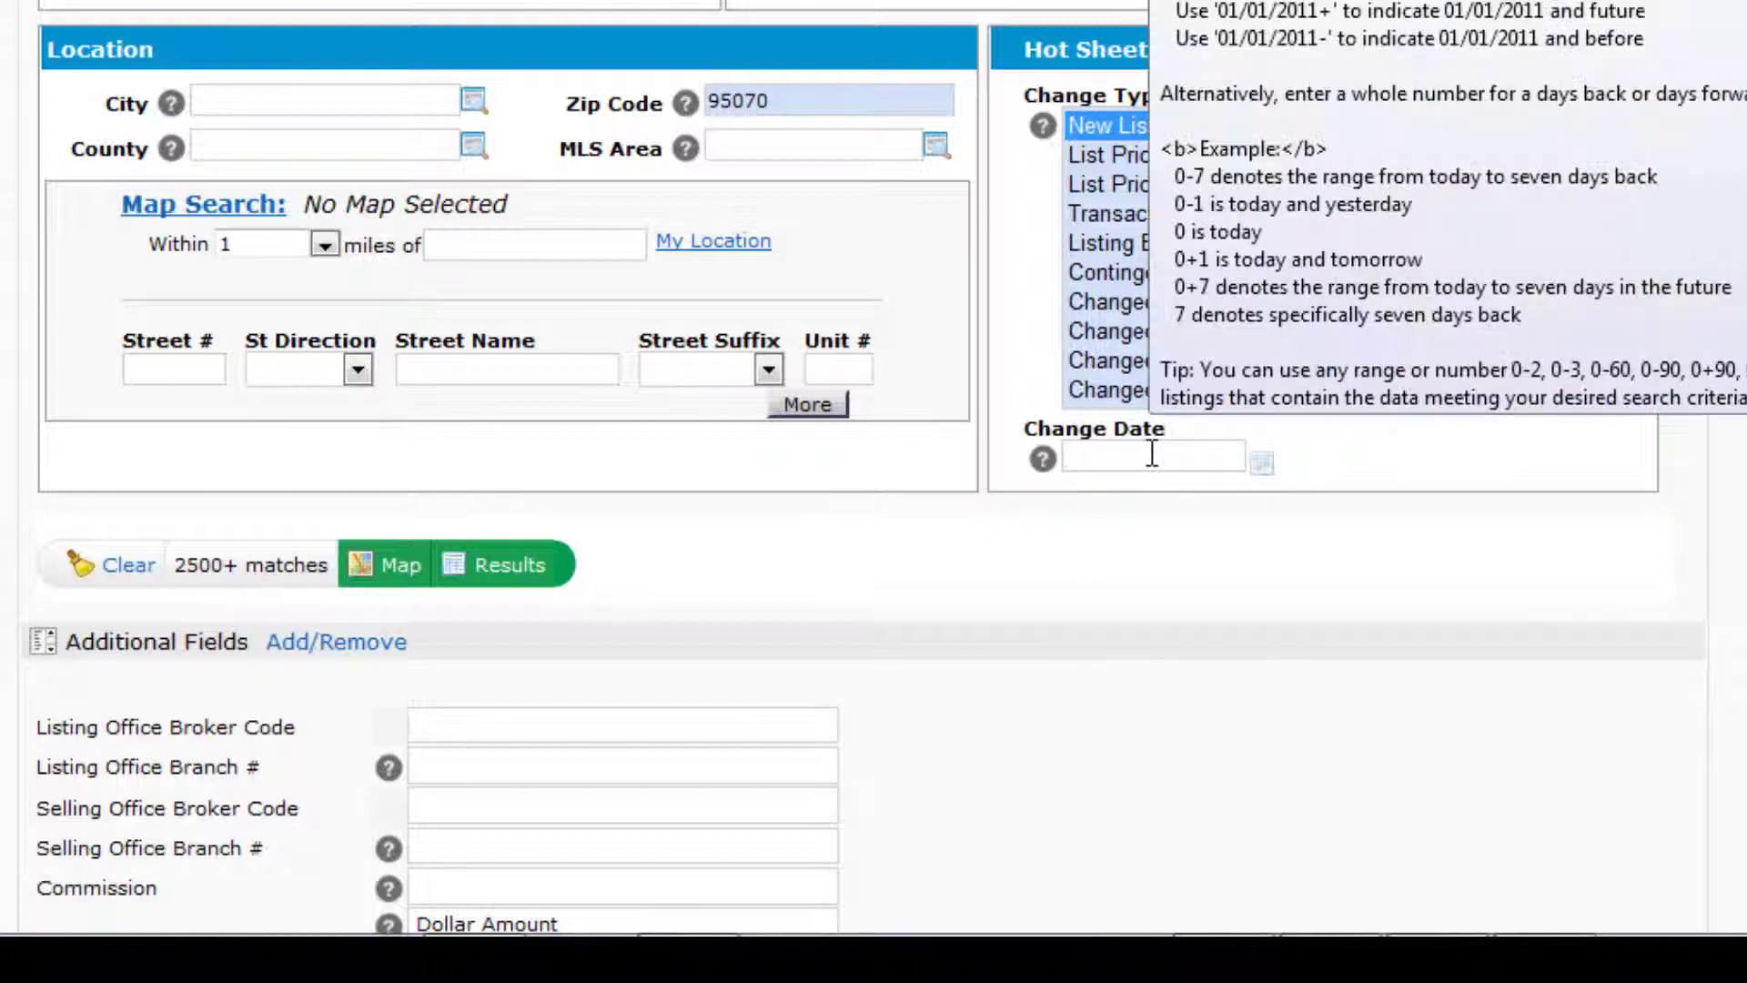
type("0")
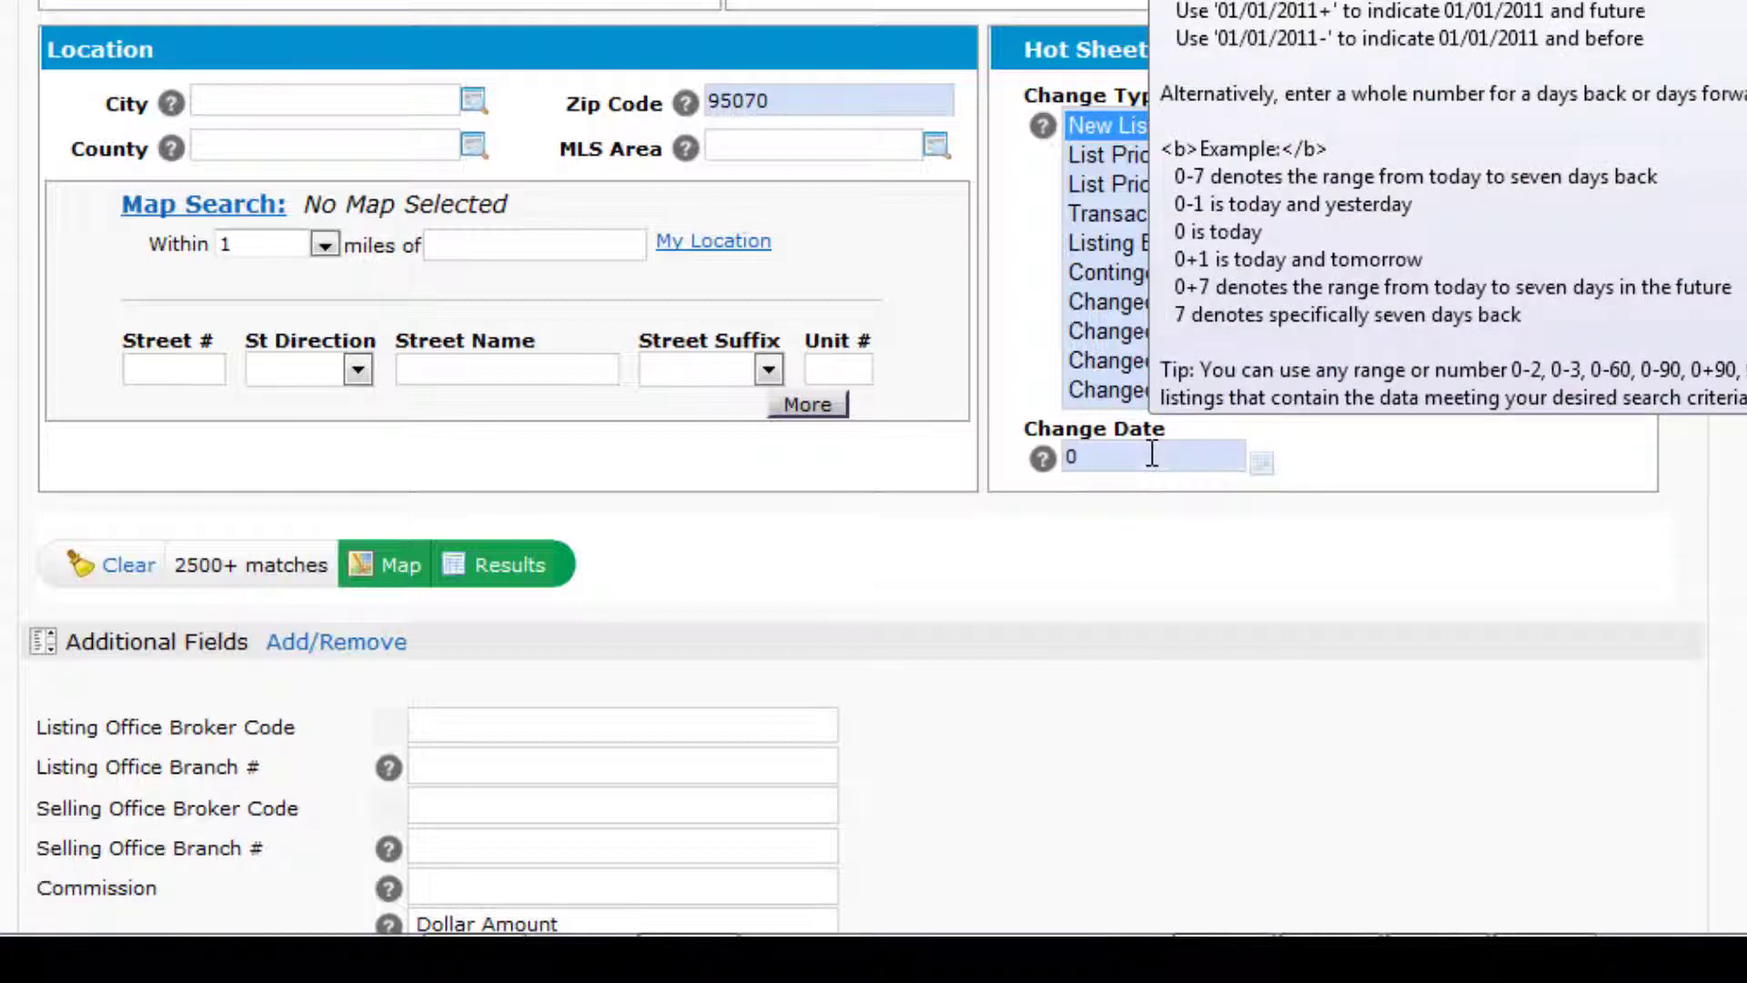
type("-7")
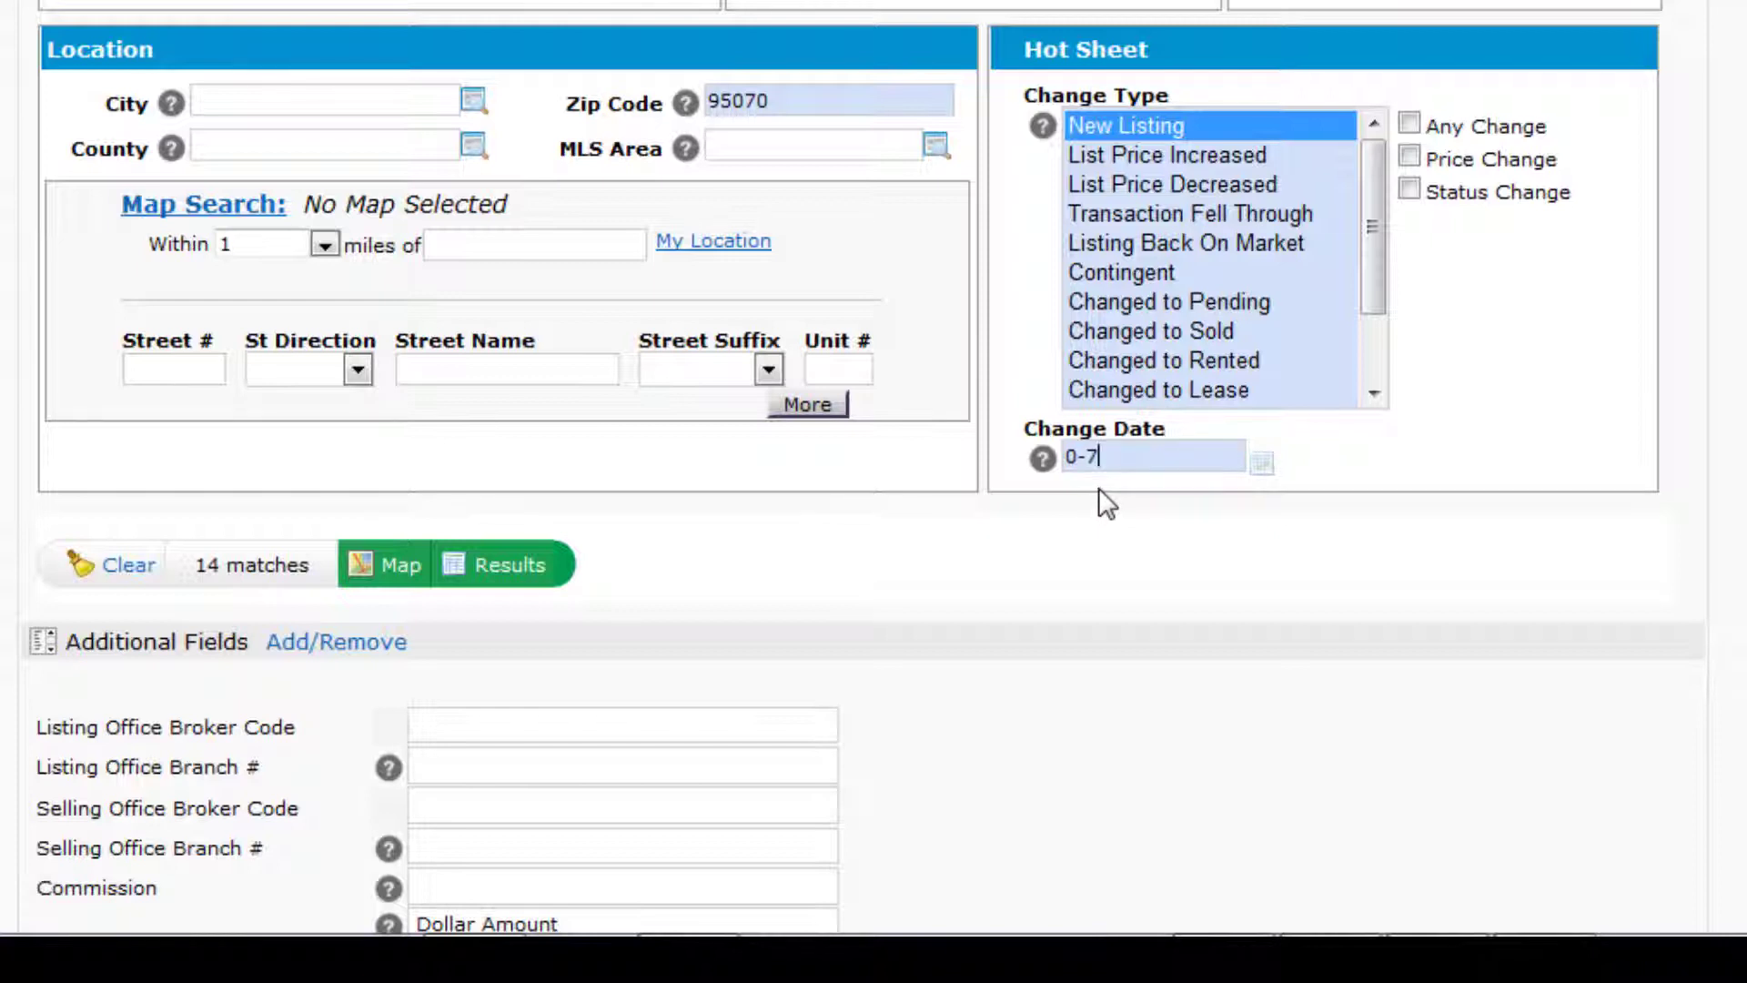
key("BackSpace")
key("BackSpace")
key("BackSpace")
type("0-2")
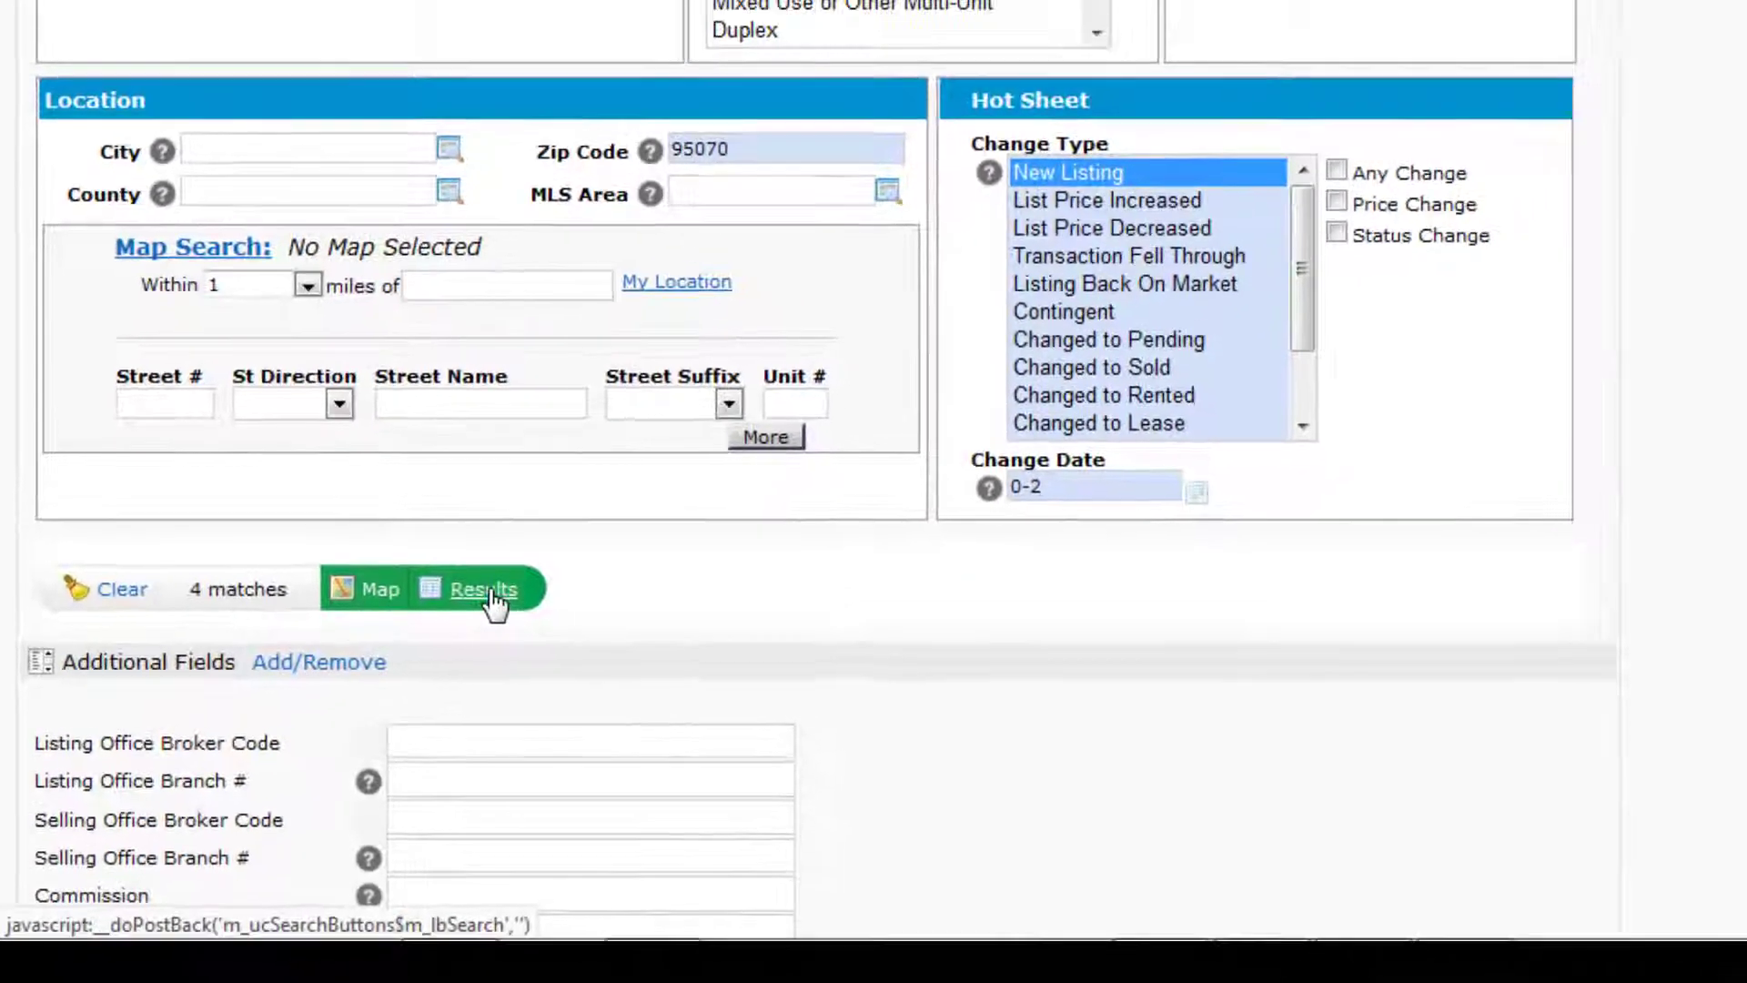
- Show the 4 matching listings and start a new auto email from them
left_click(486, 592)
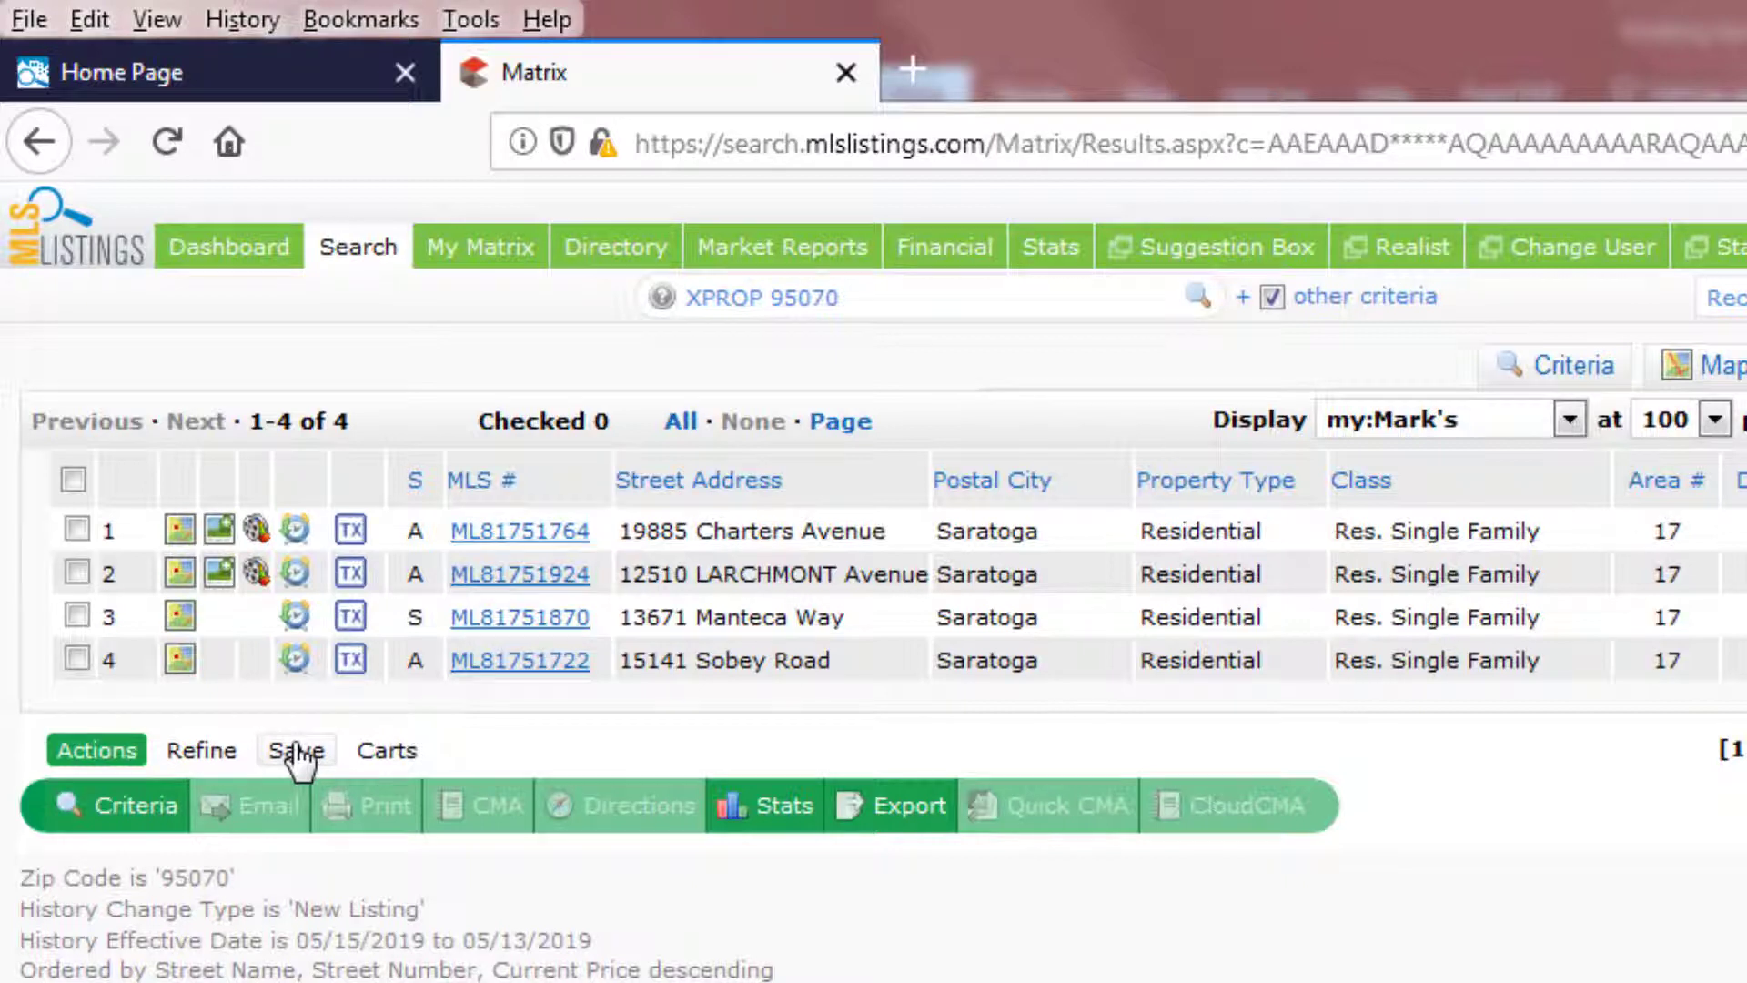
left_click(297, 752)
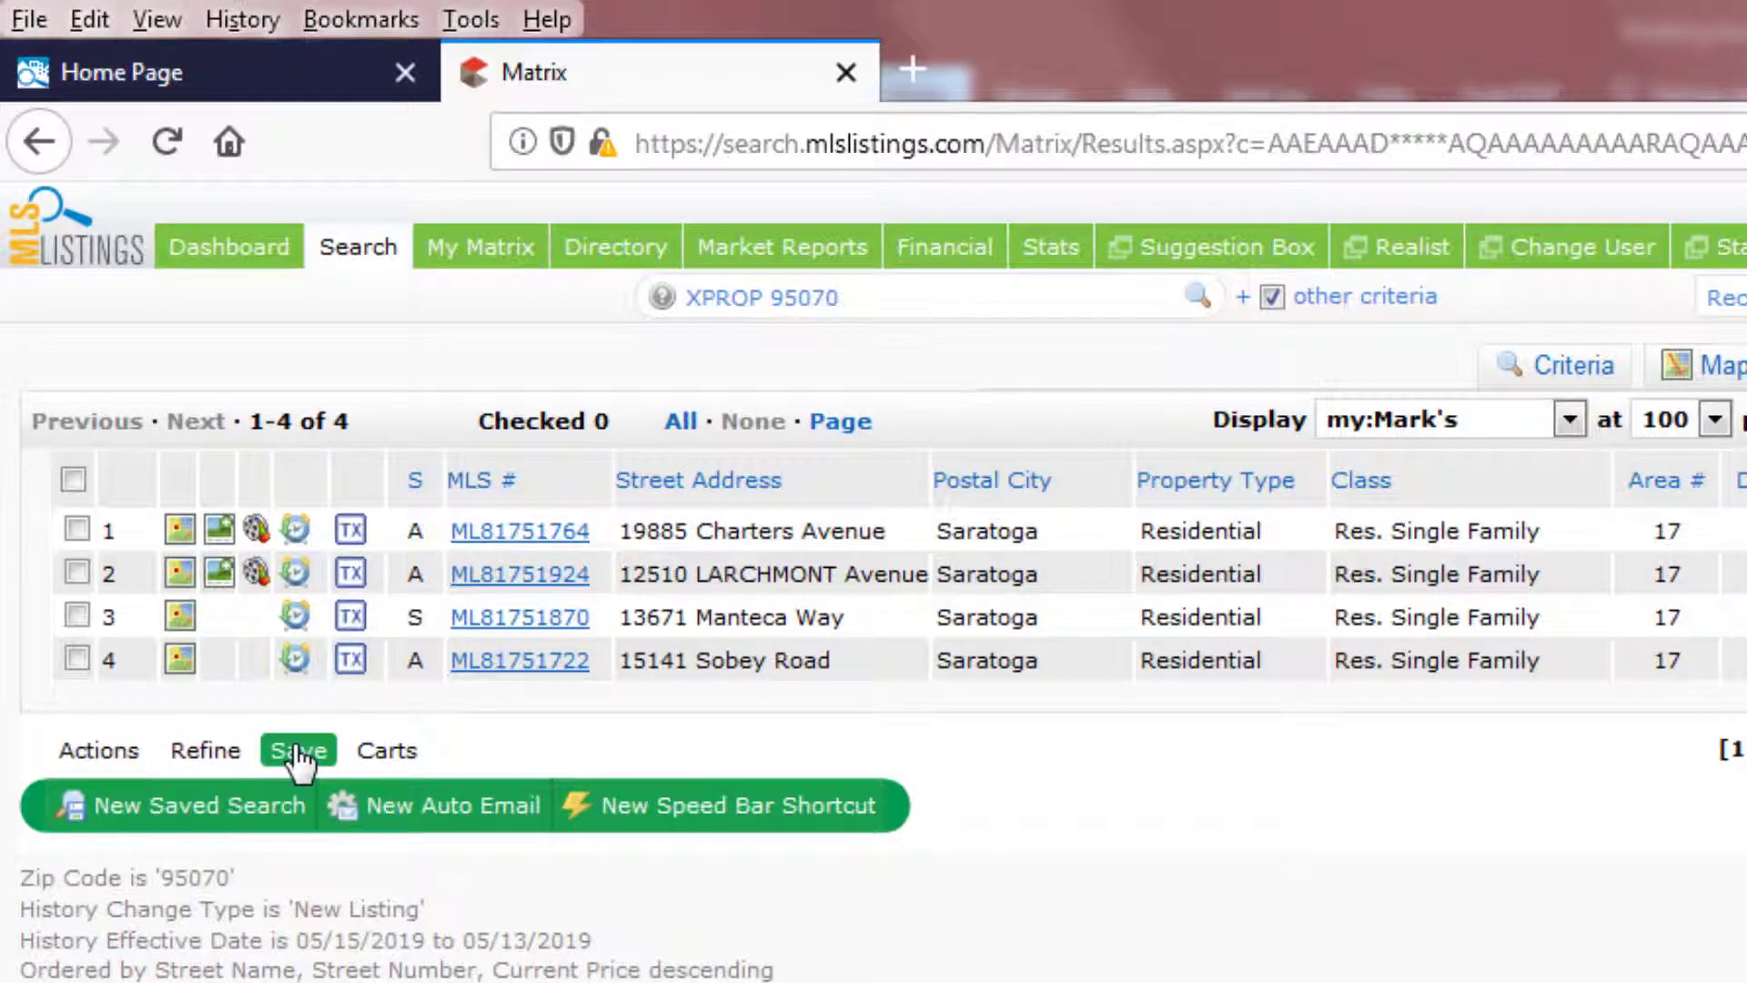
left_click(452, 805)
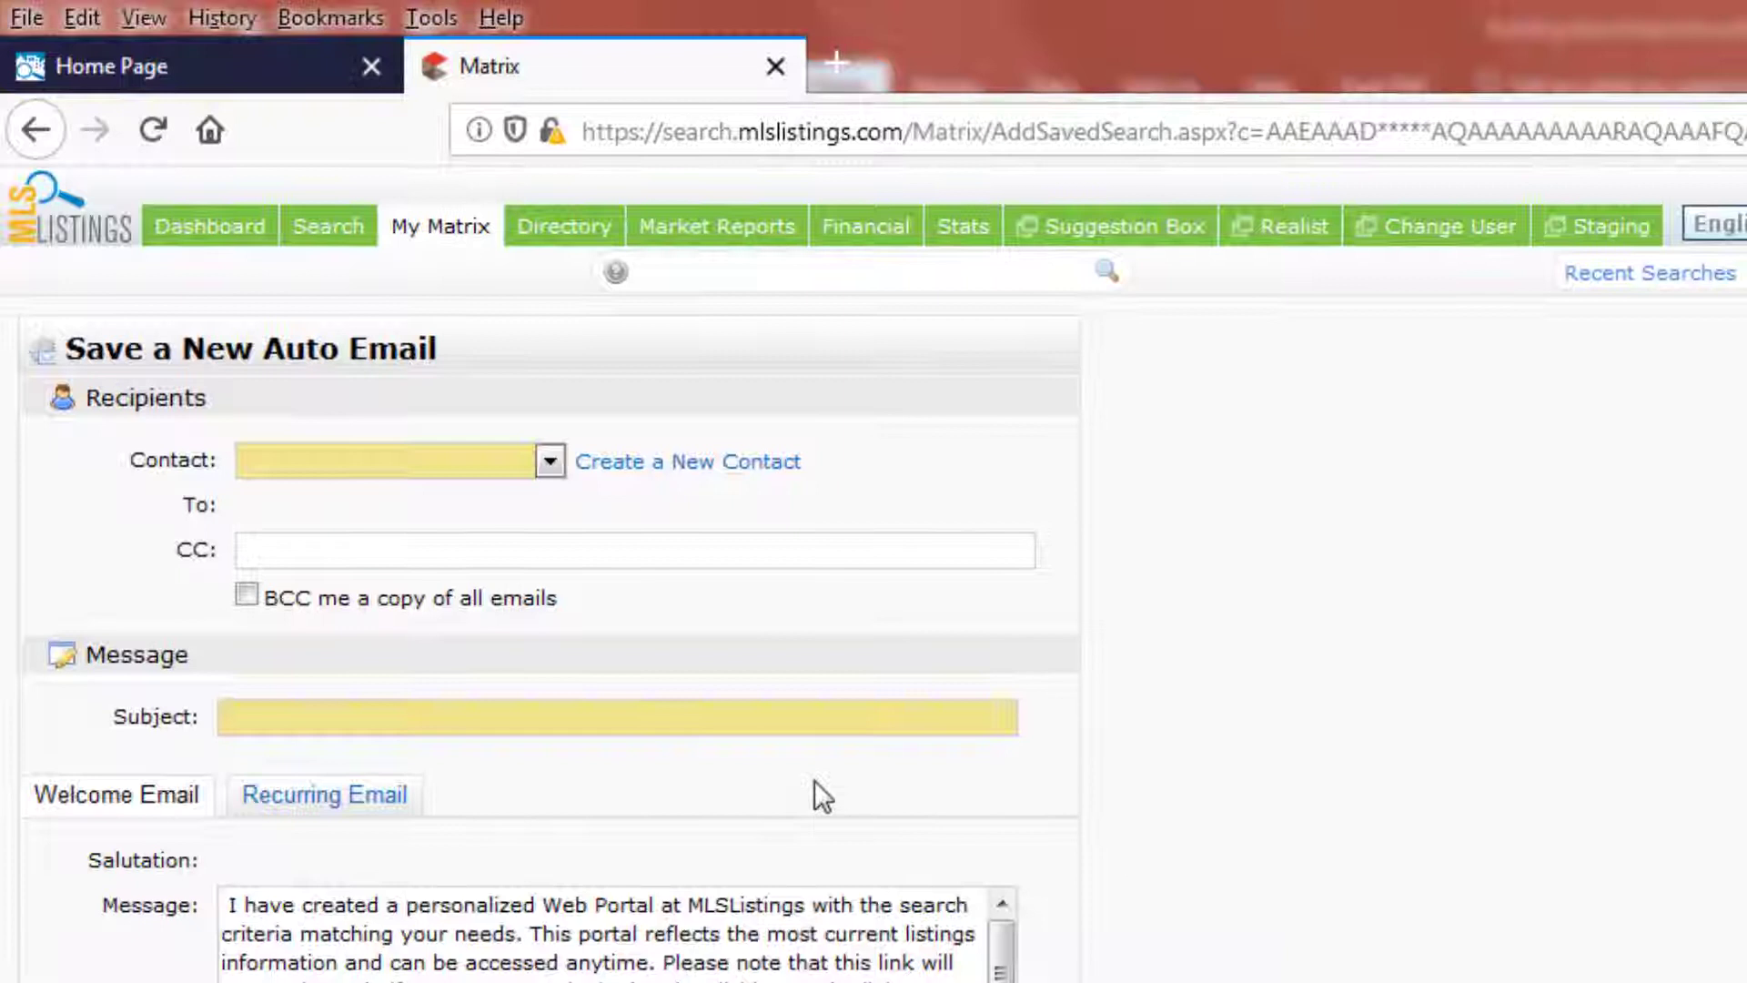
- Choose the contact, subject 'New Listings in 95070 Last 2 Days', ASAP delivery, and save
left_click(549, 458)
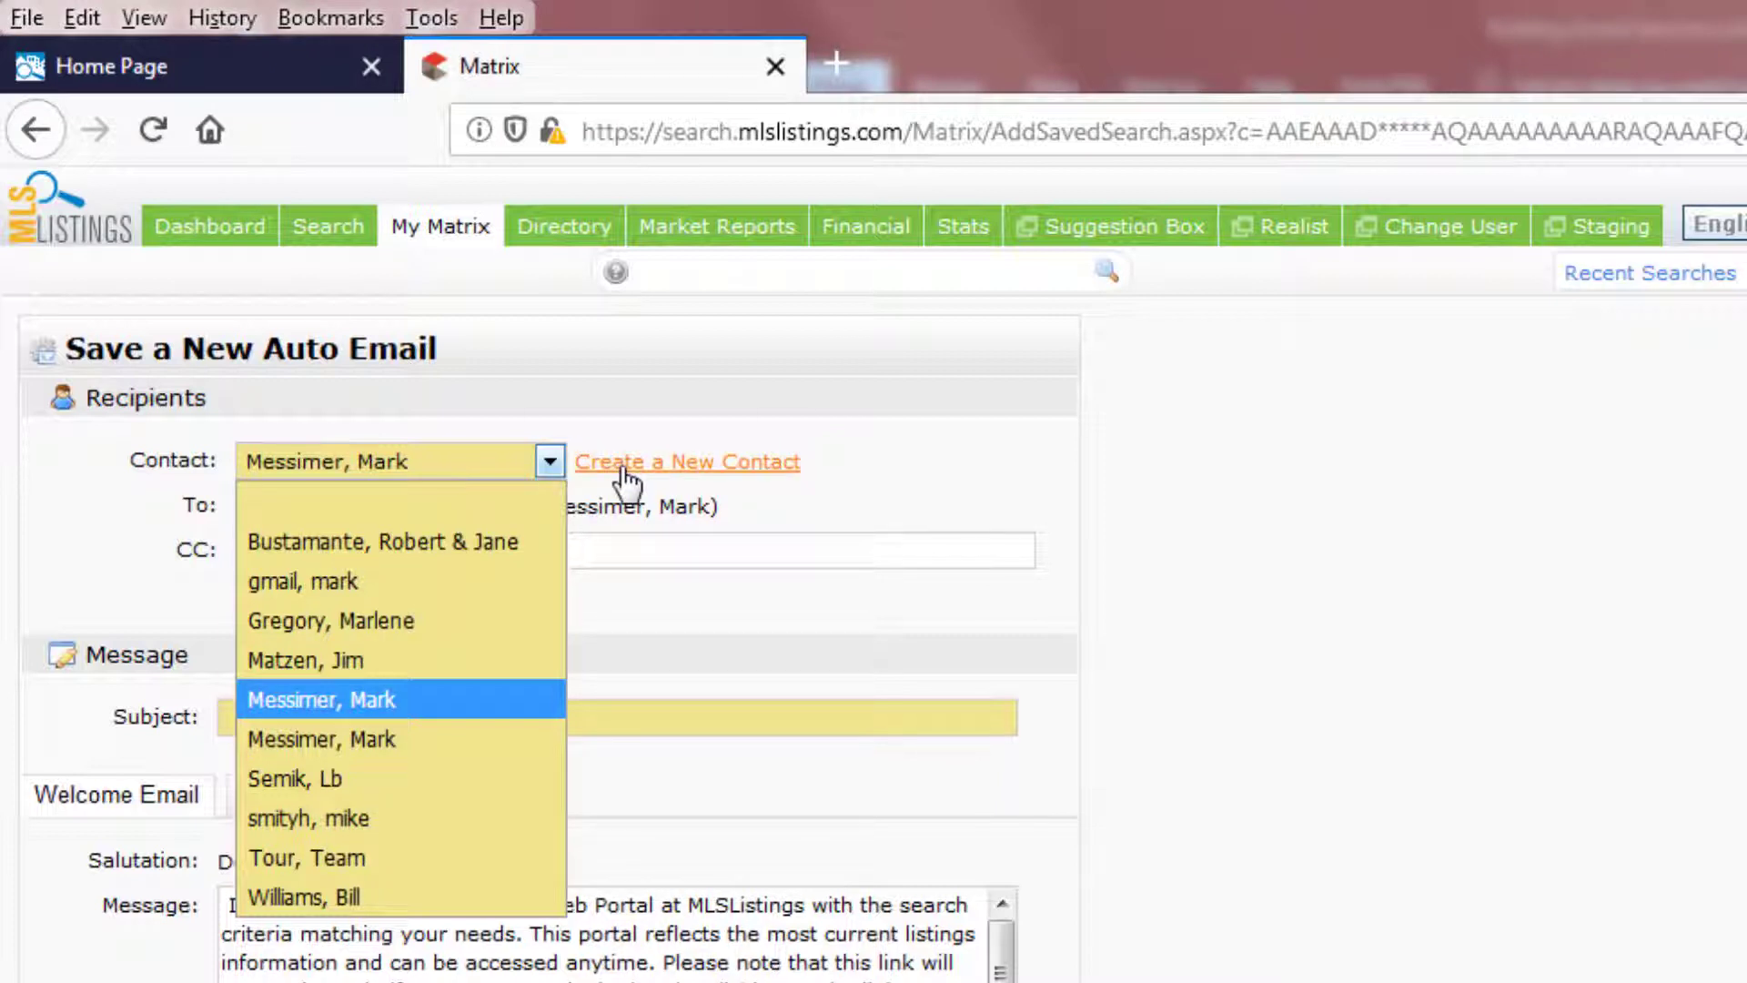
left_click(427, 716)
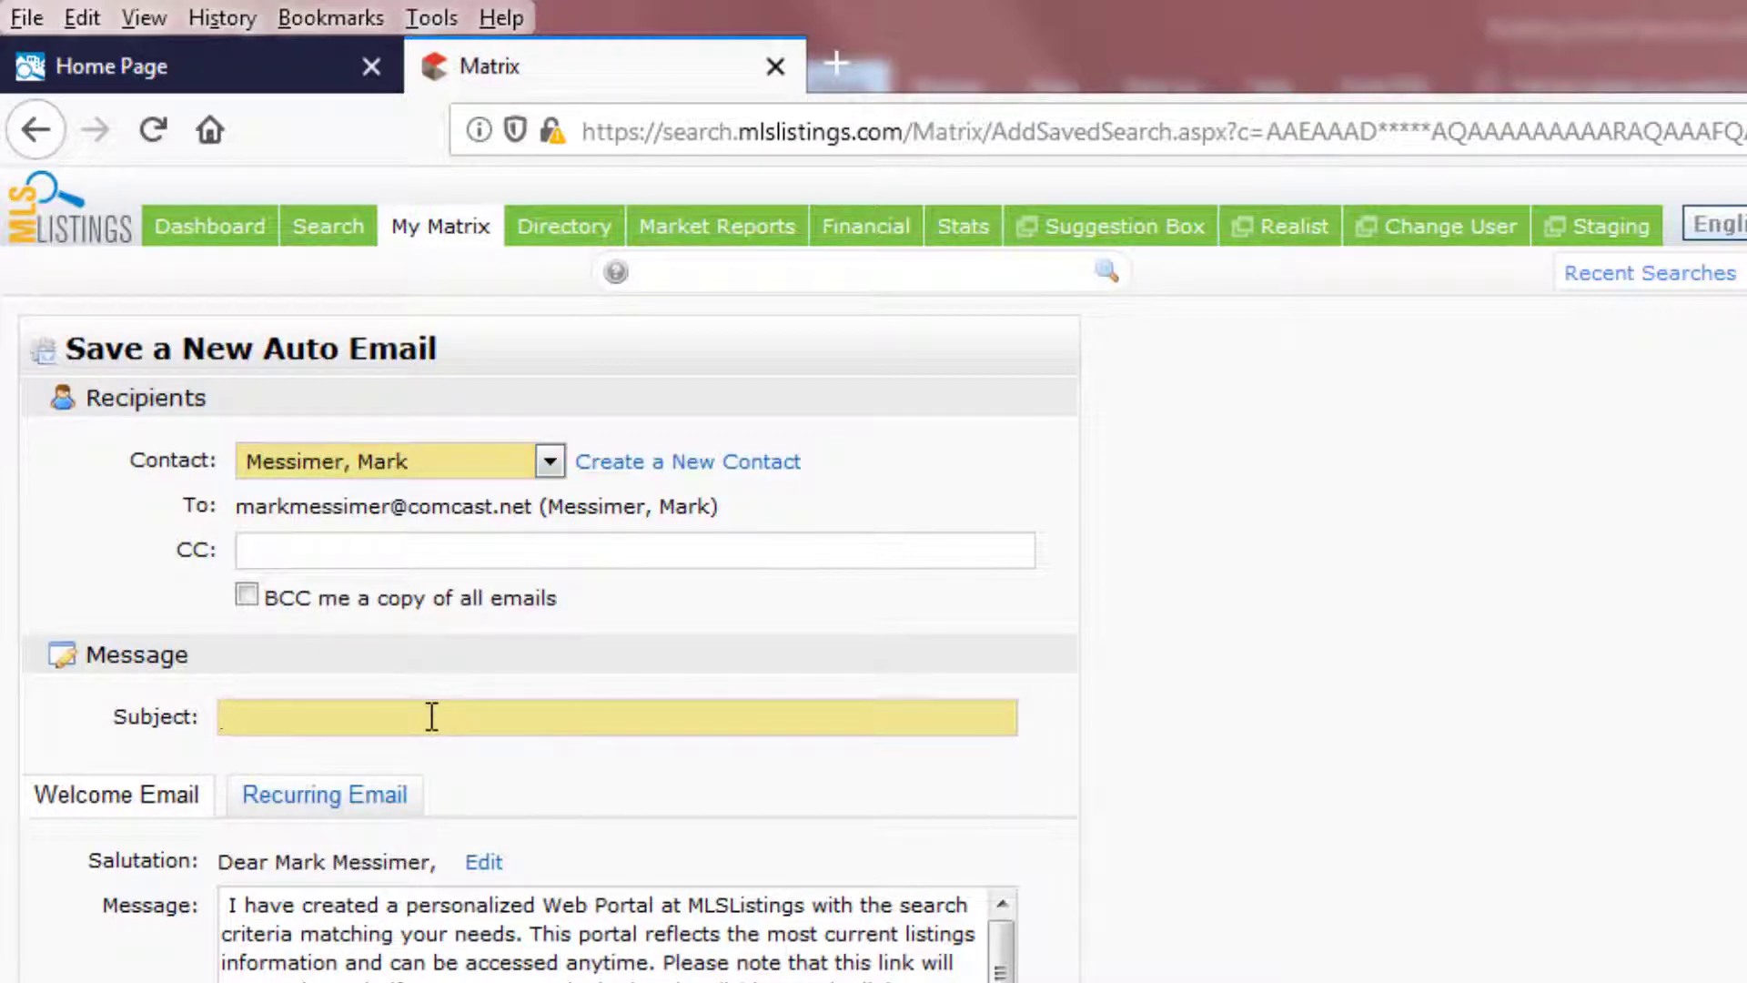
type("New Listings in 95070 Last 2 Days")
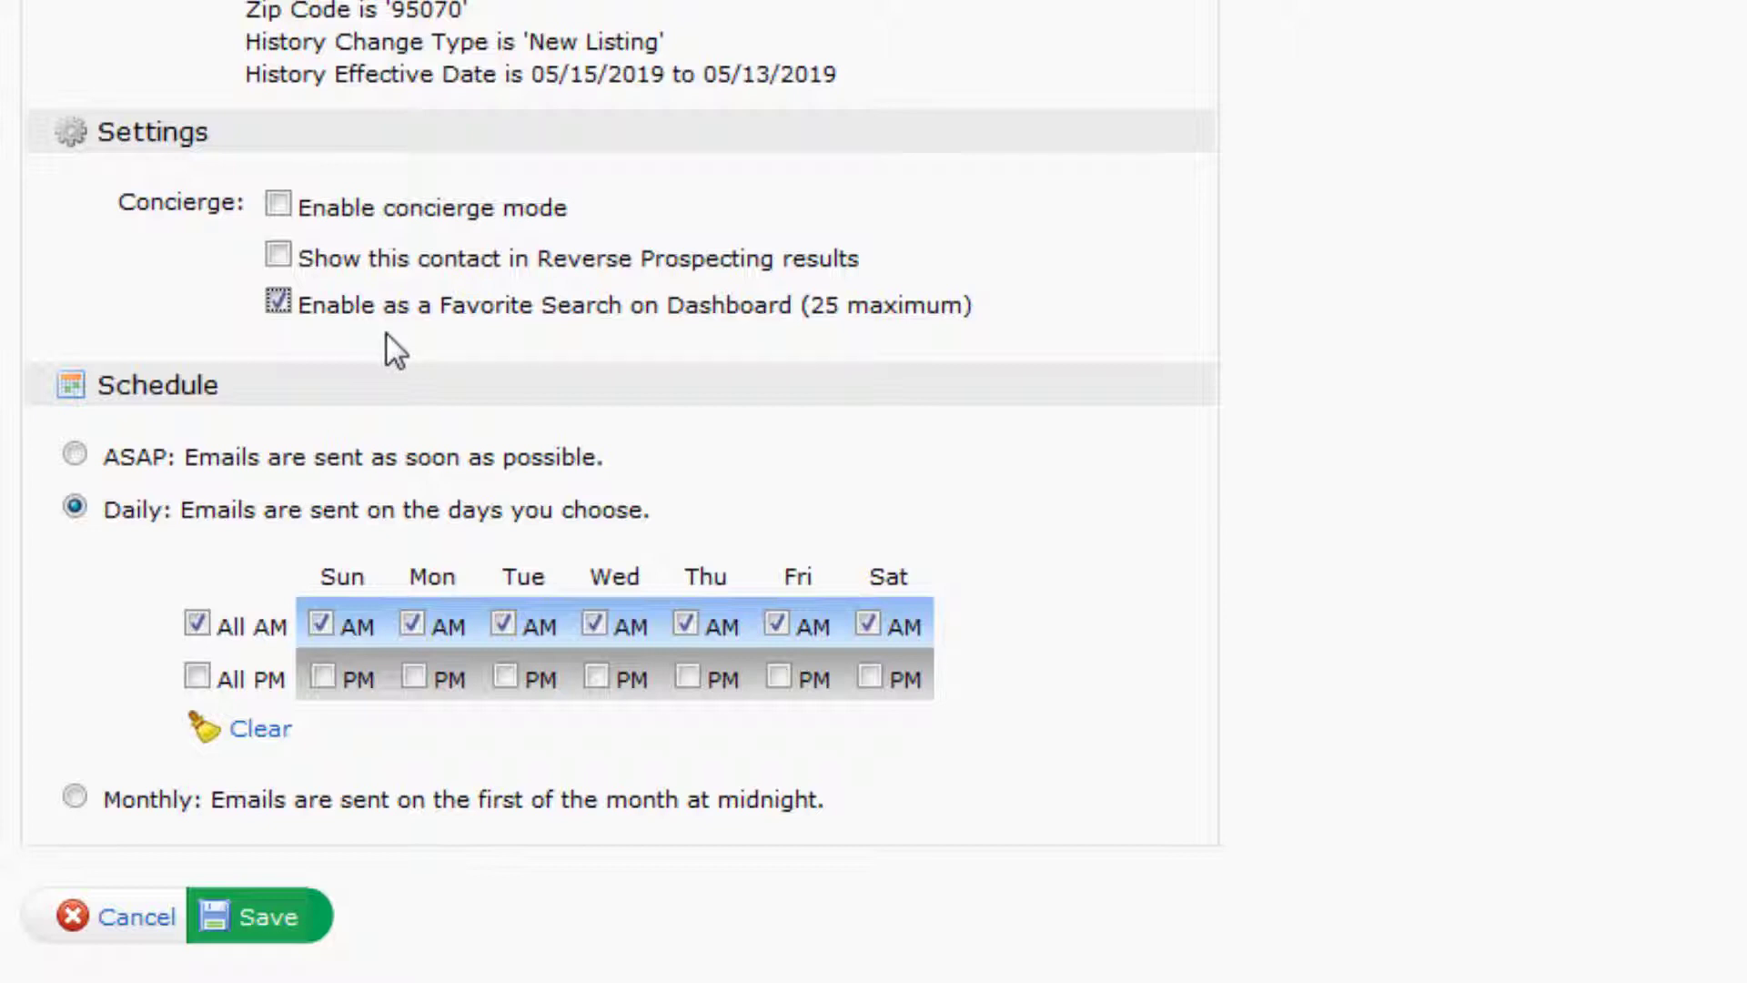
left_click(74, 454)
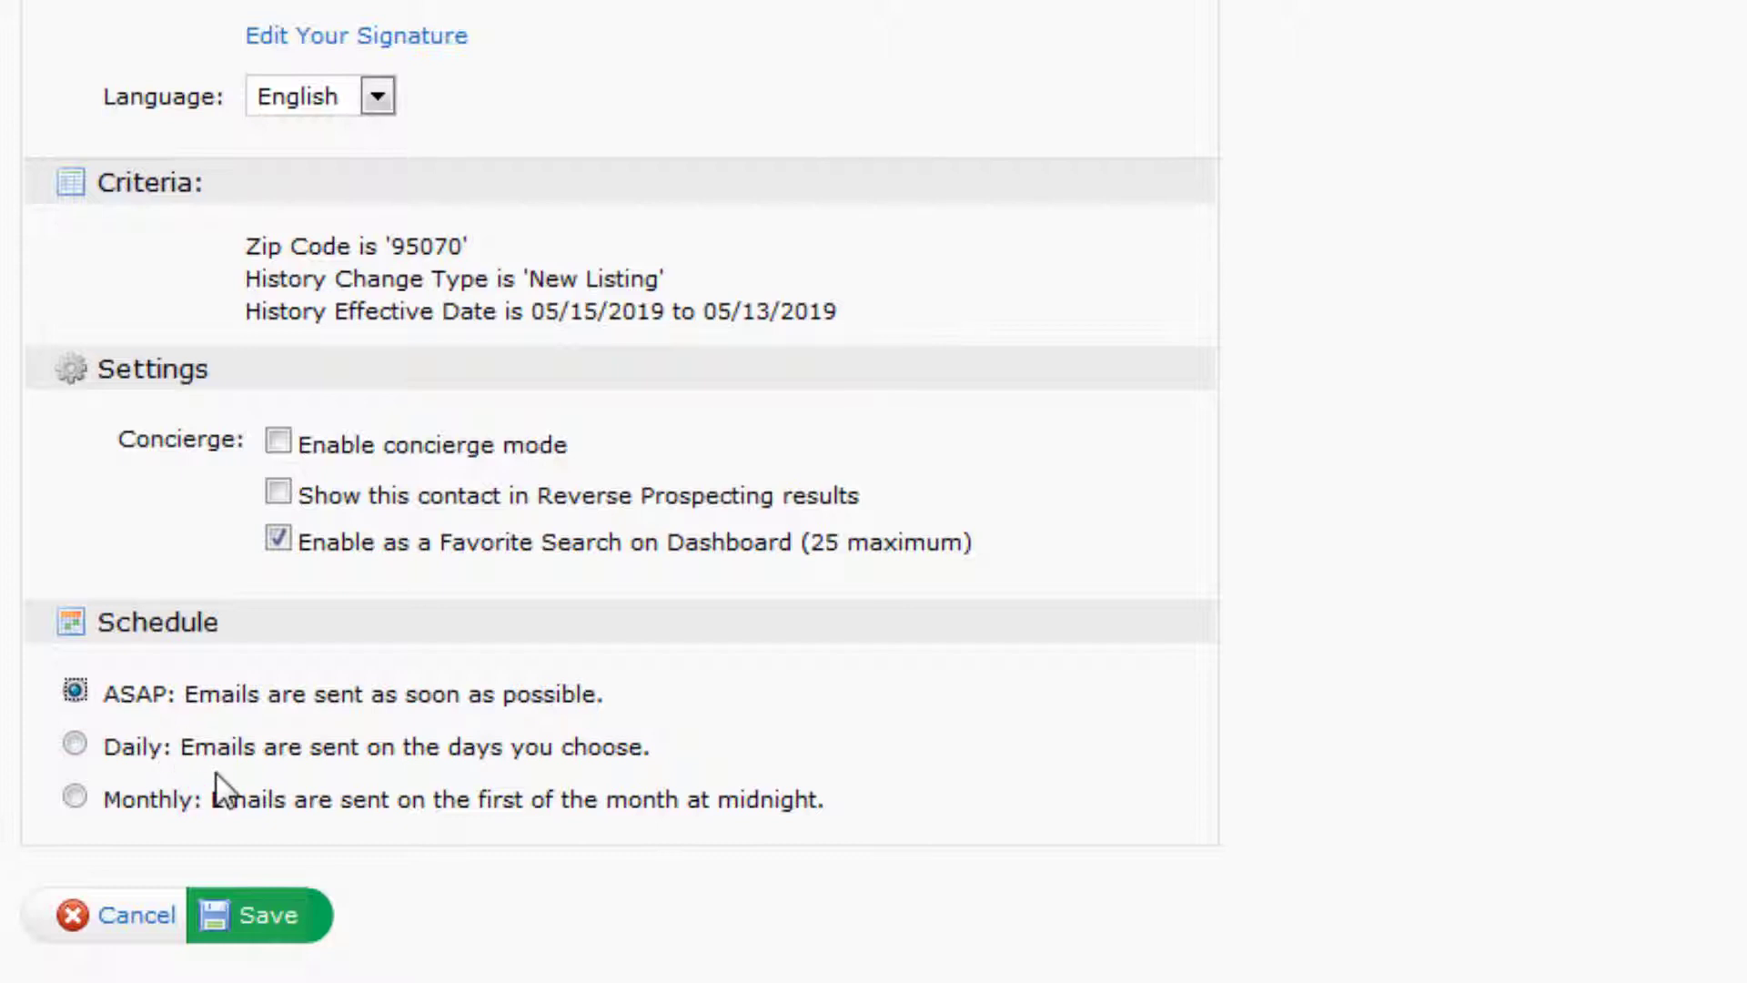
left_click(265, 918)
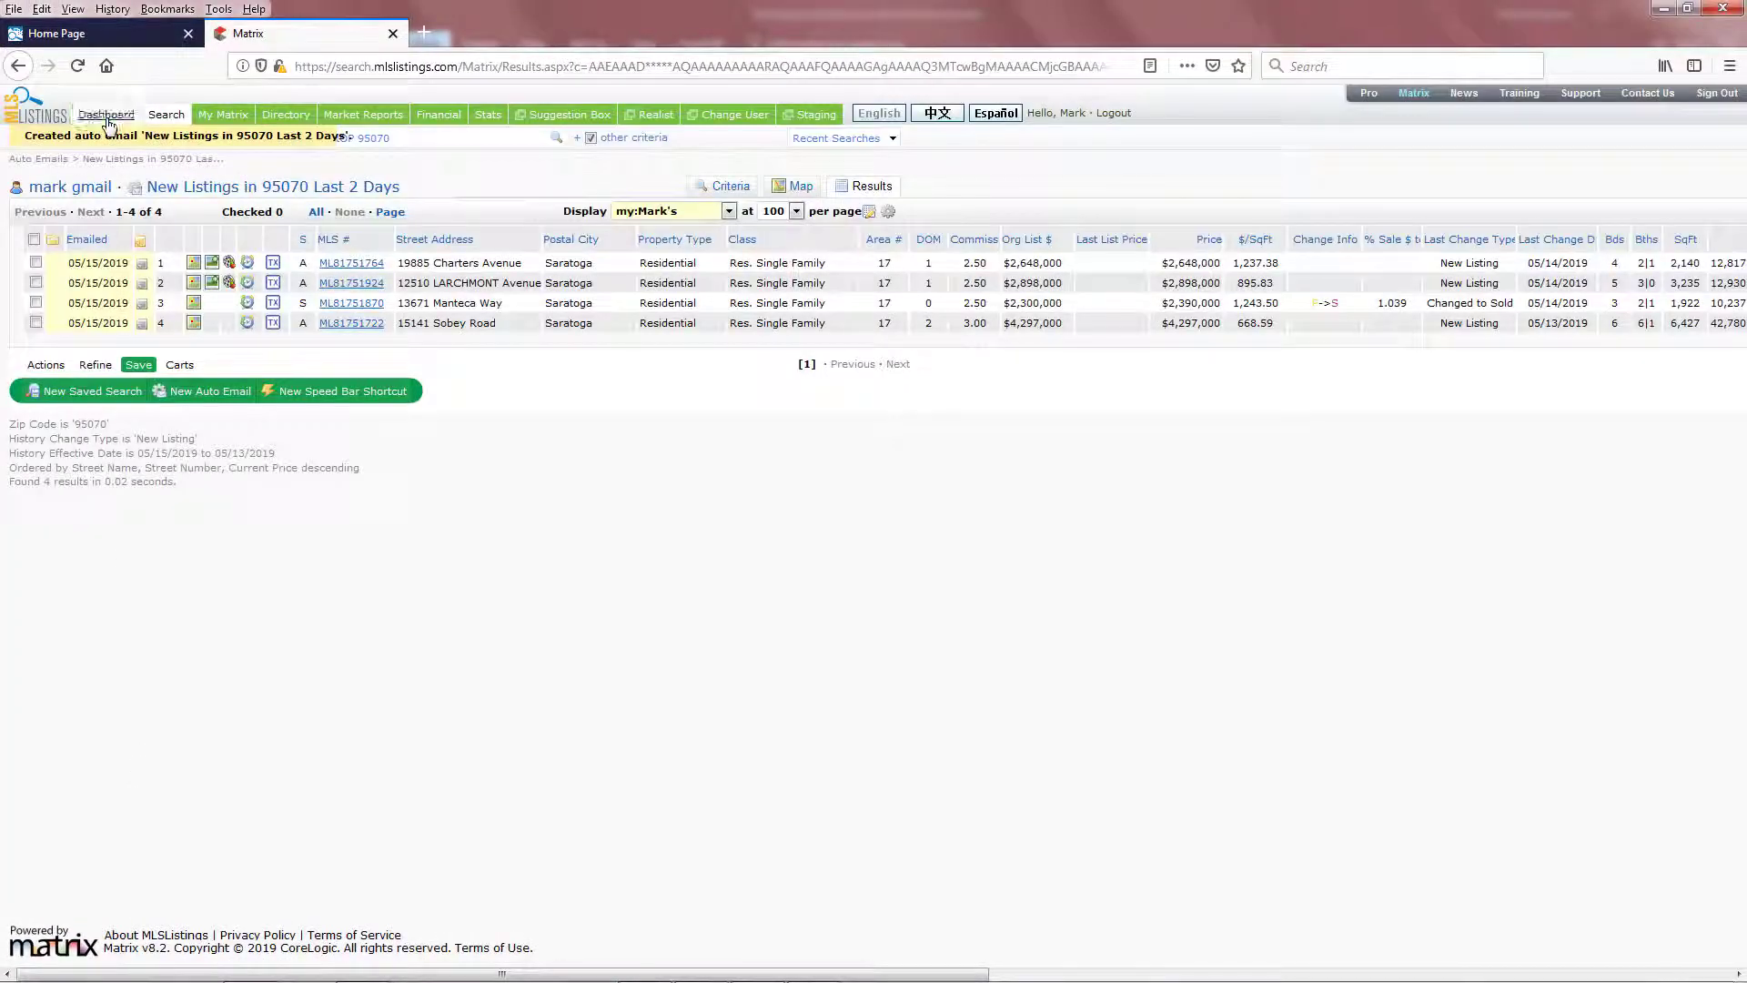
- Run the 'New Listings in 95070 Last 2 Days' favorite from the dashboard
left_click(107, 116)
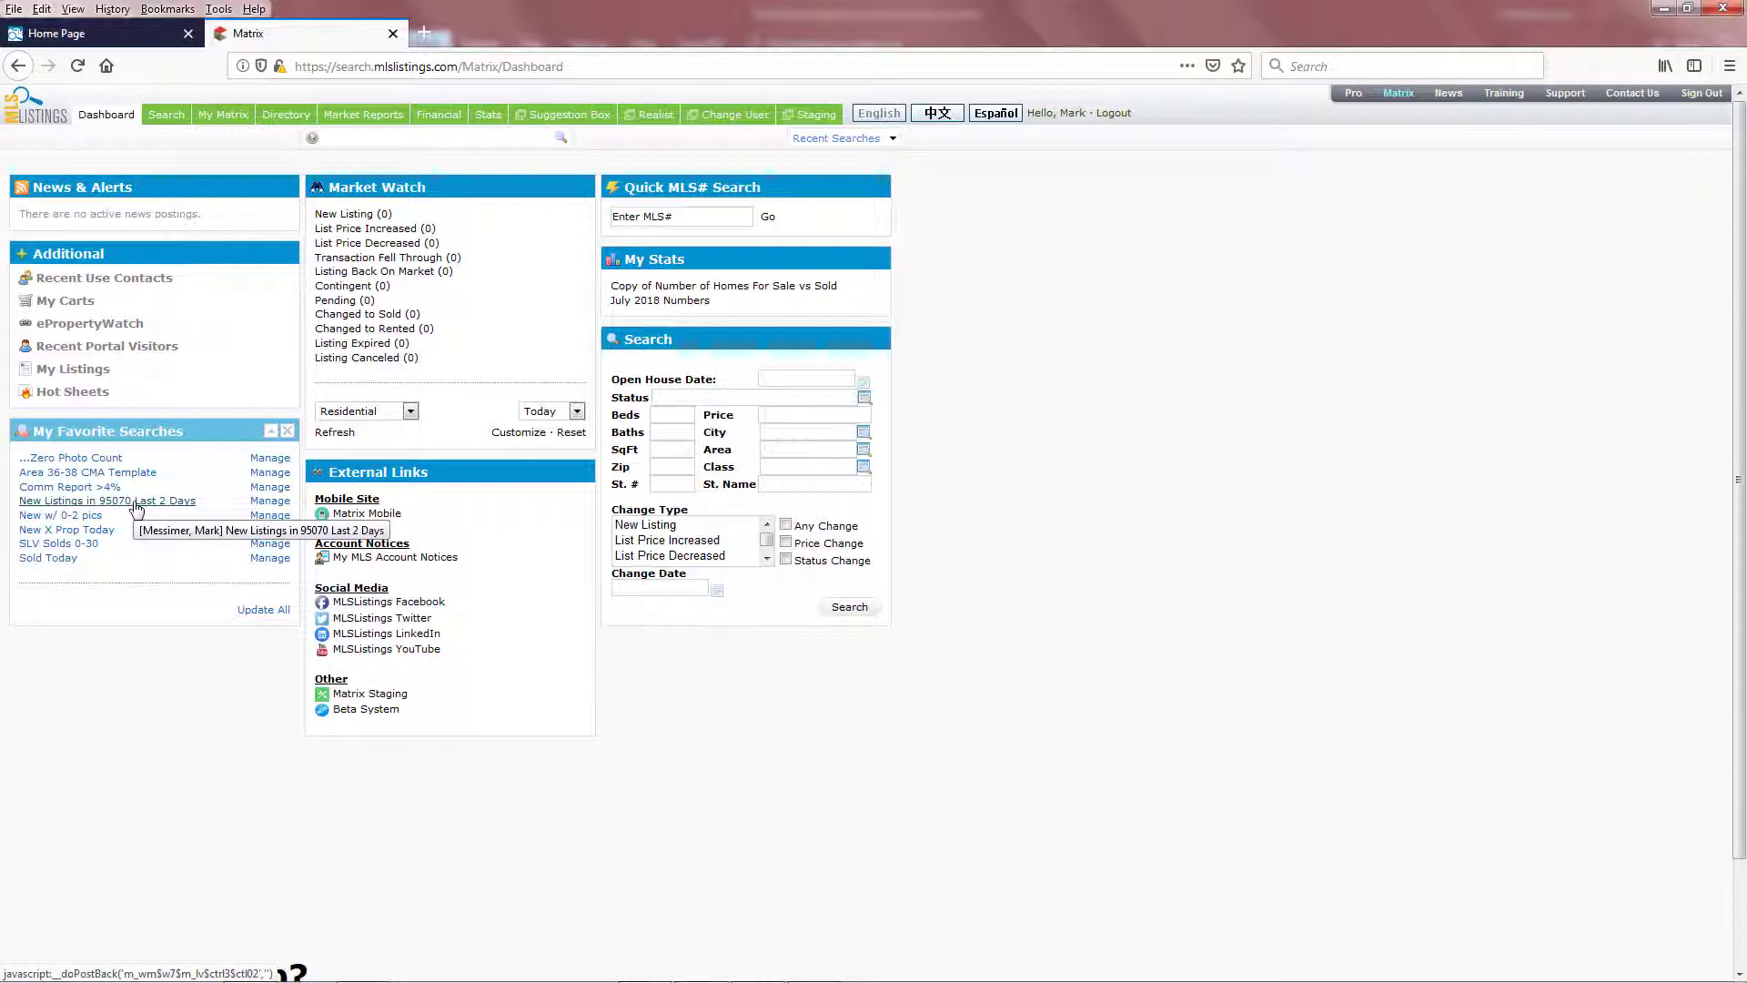
left_click(136, 502)
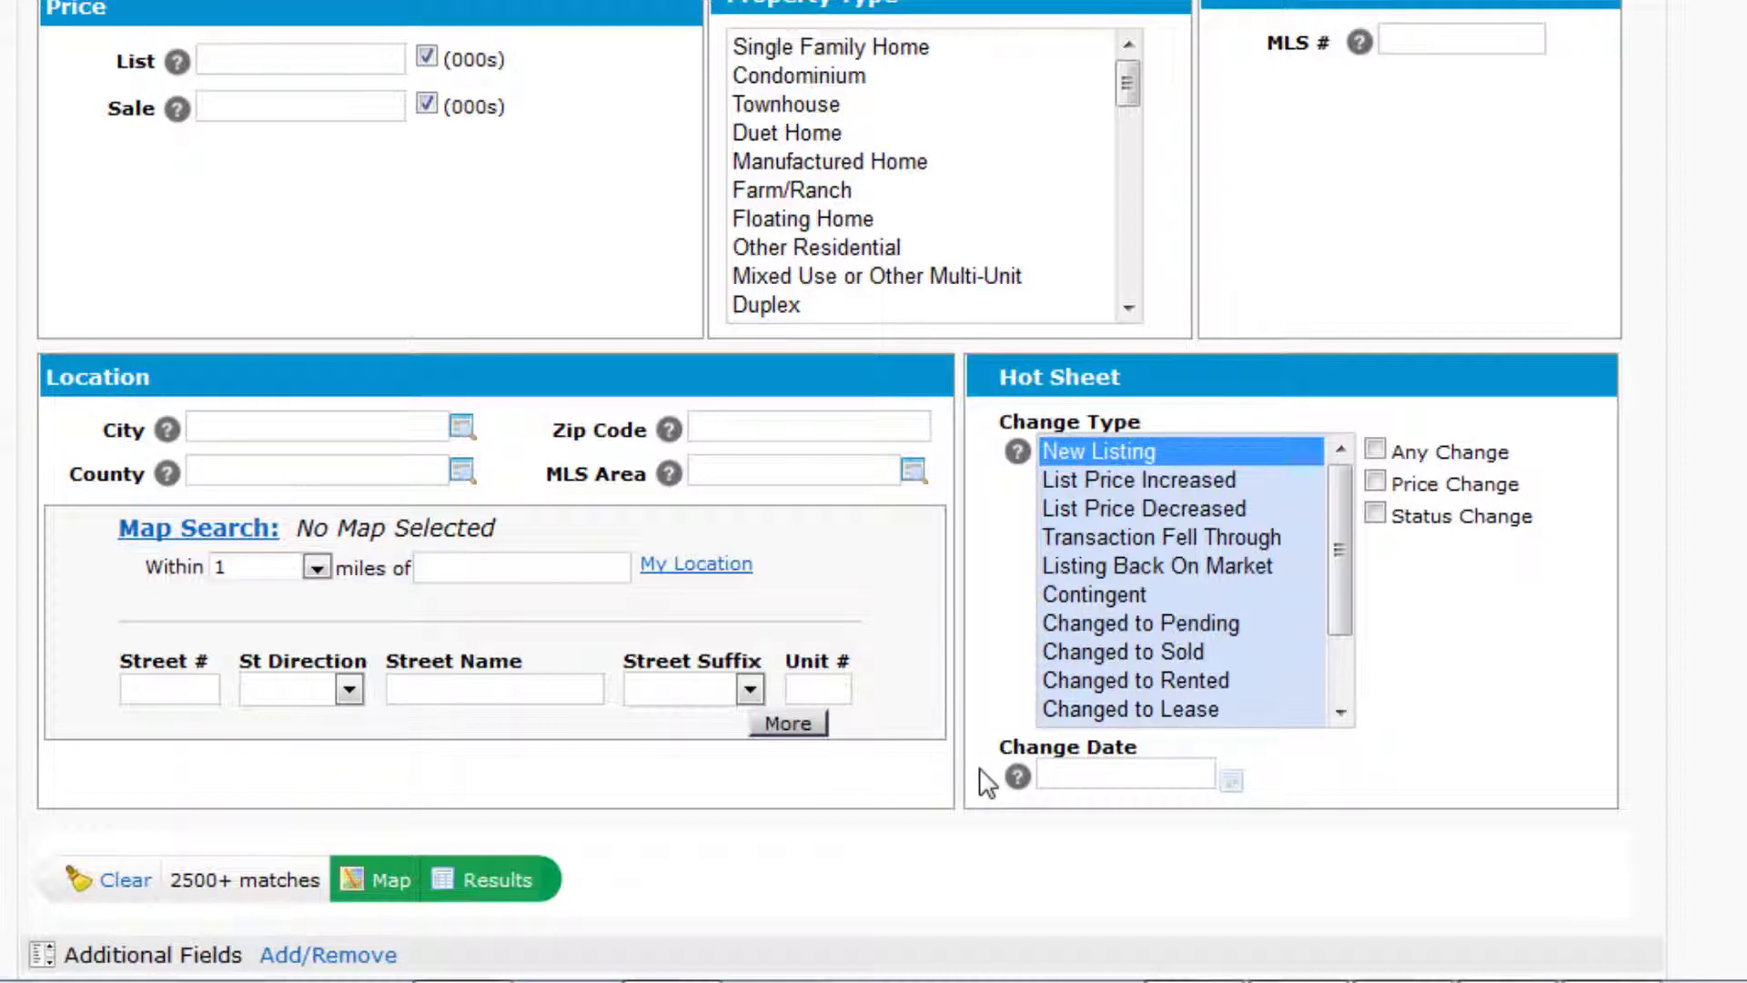
- Enter a 0-2 day change date and scroll down to Additional Fields
key("Tab")
type("0-2")
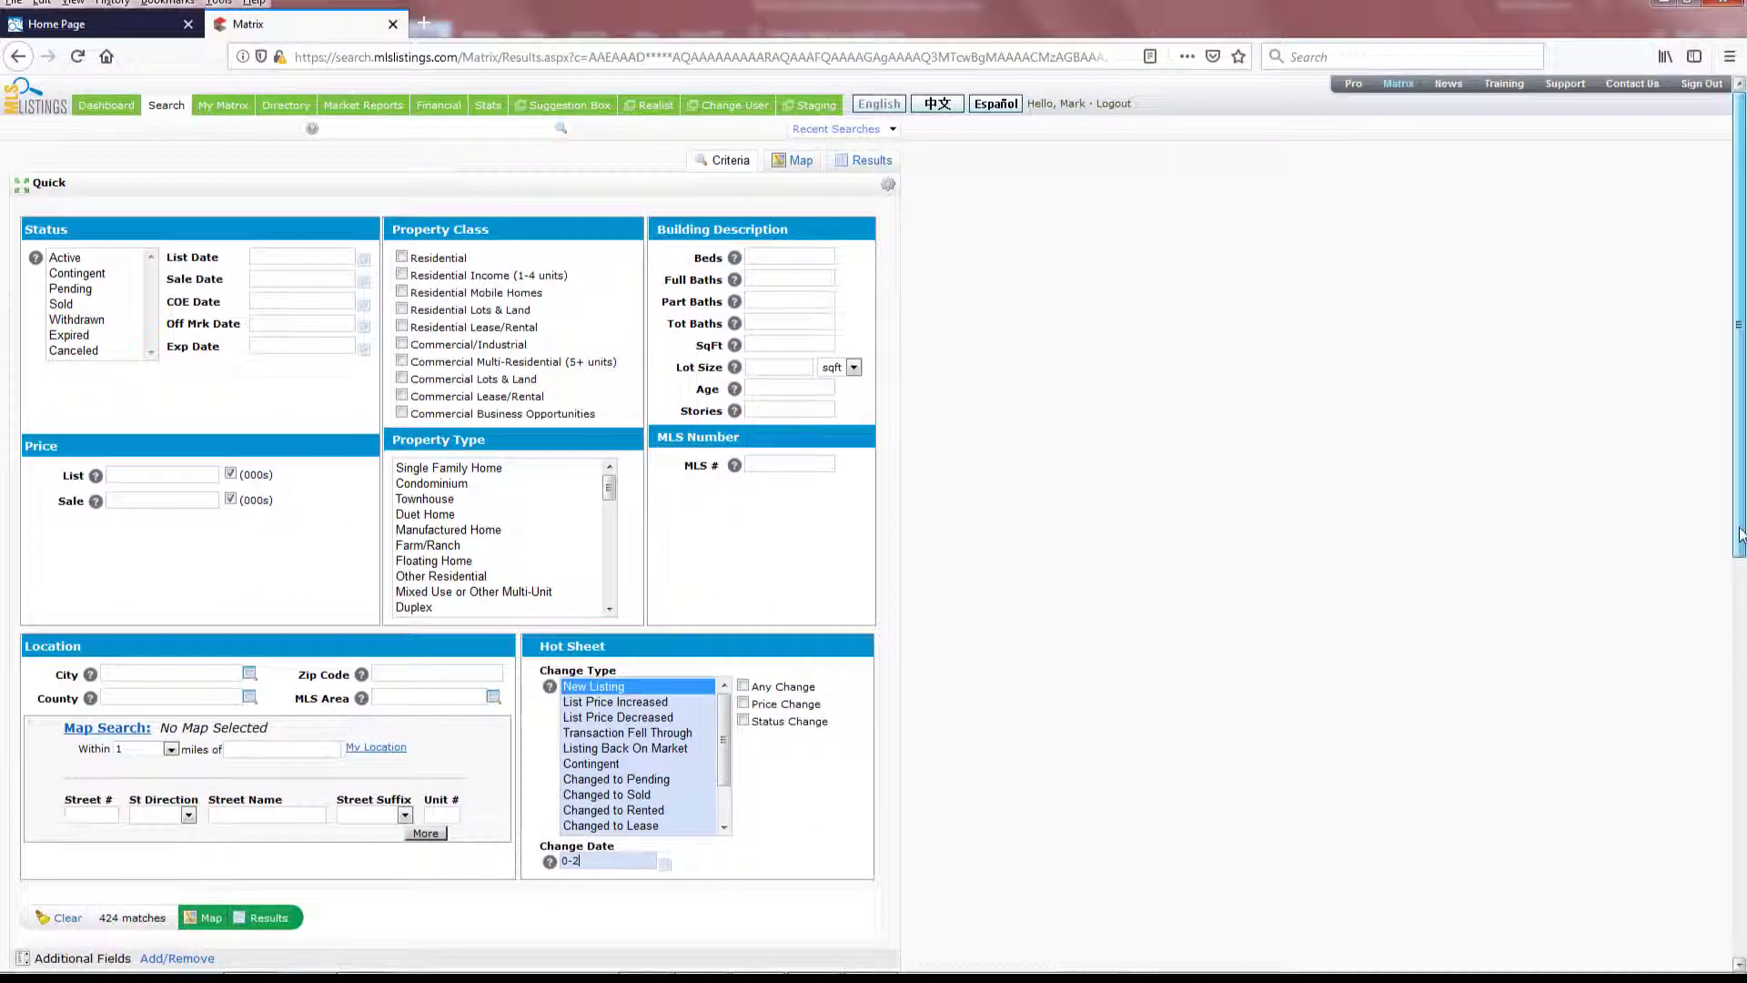
left_click_drag(1740, 532, 1740, 776)
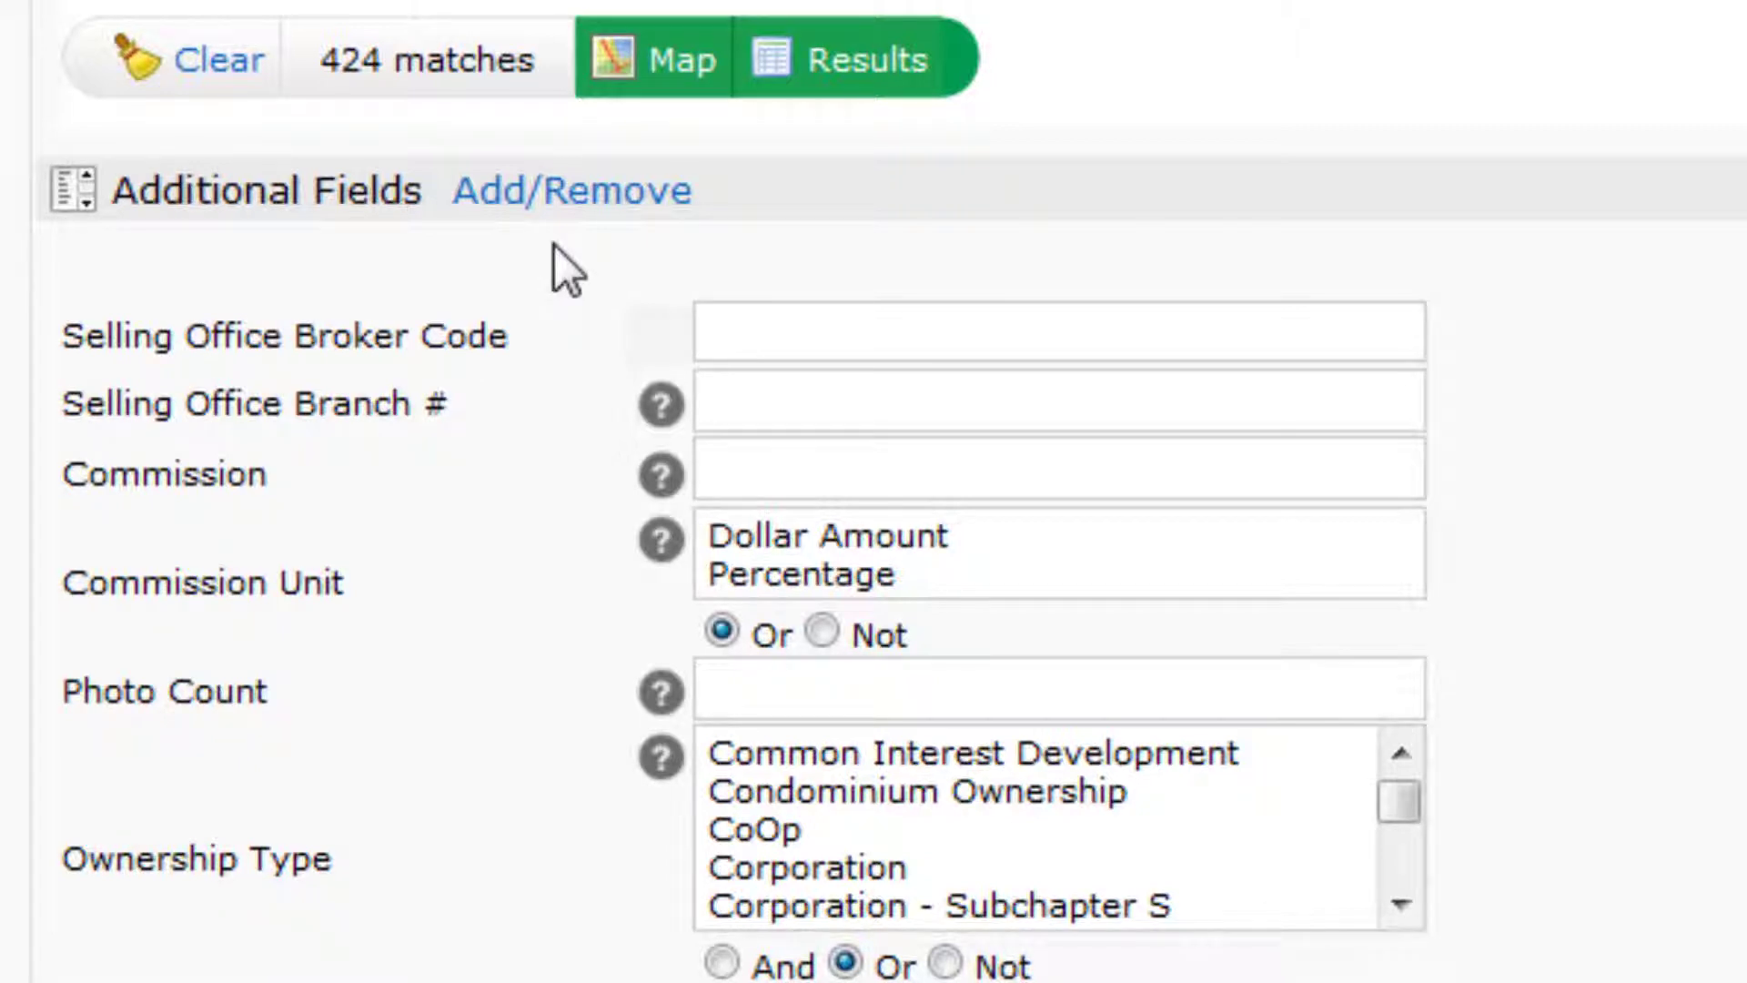
- Filter available fields by 'listing' and add Listing Office Broker Code and Listing Office Branch #
left_click(564, 191)
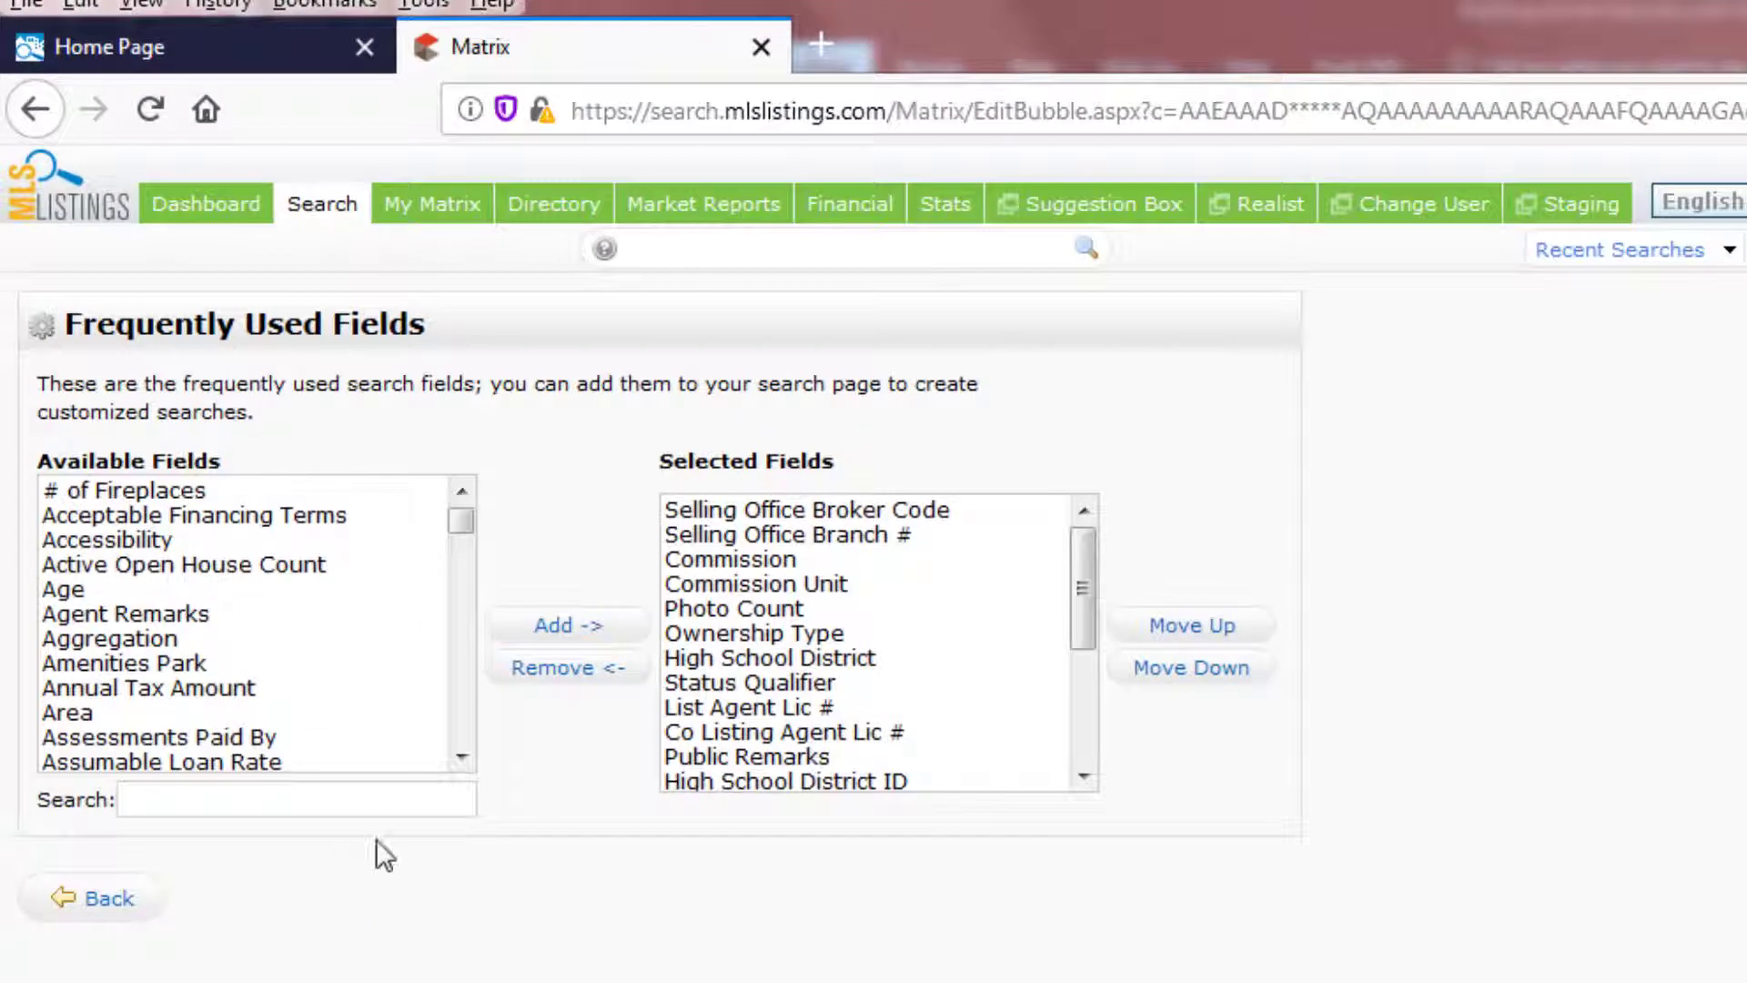
left_click(336, 803)
type("listing")
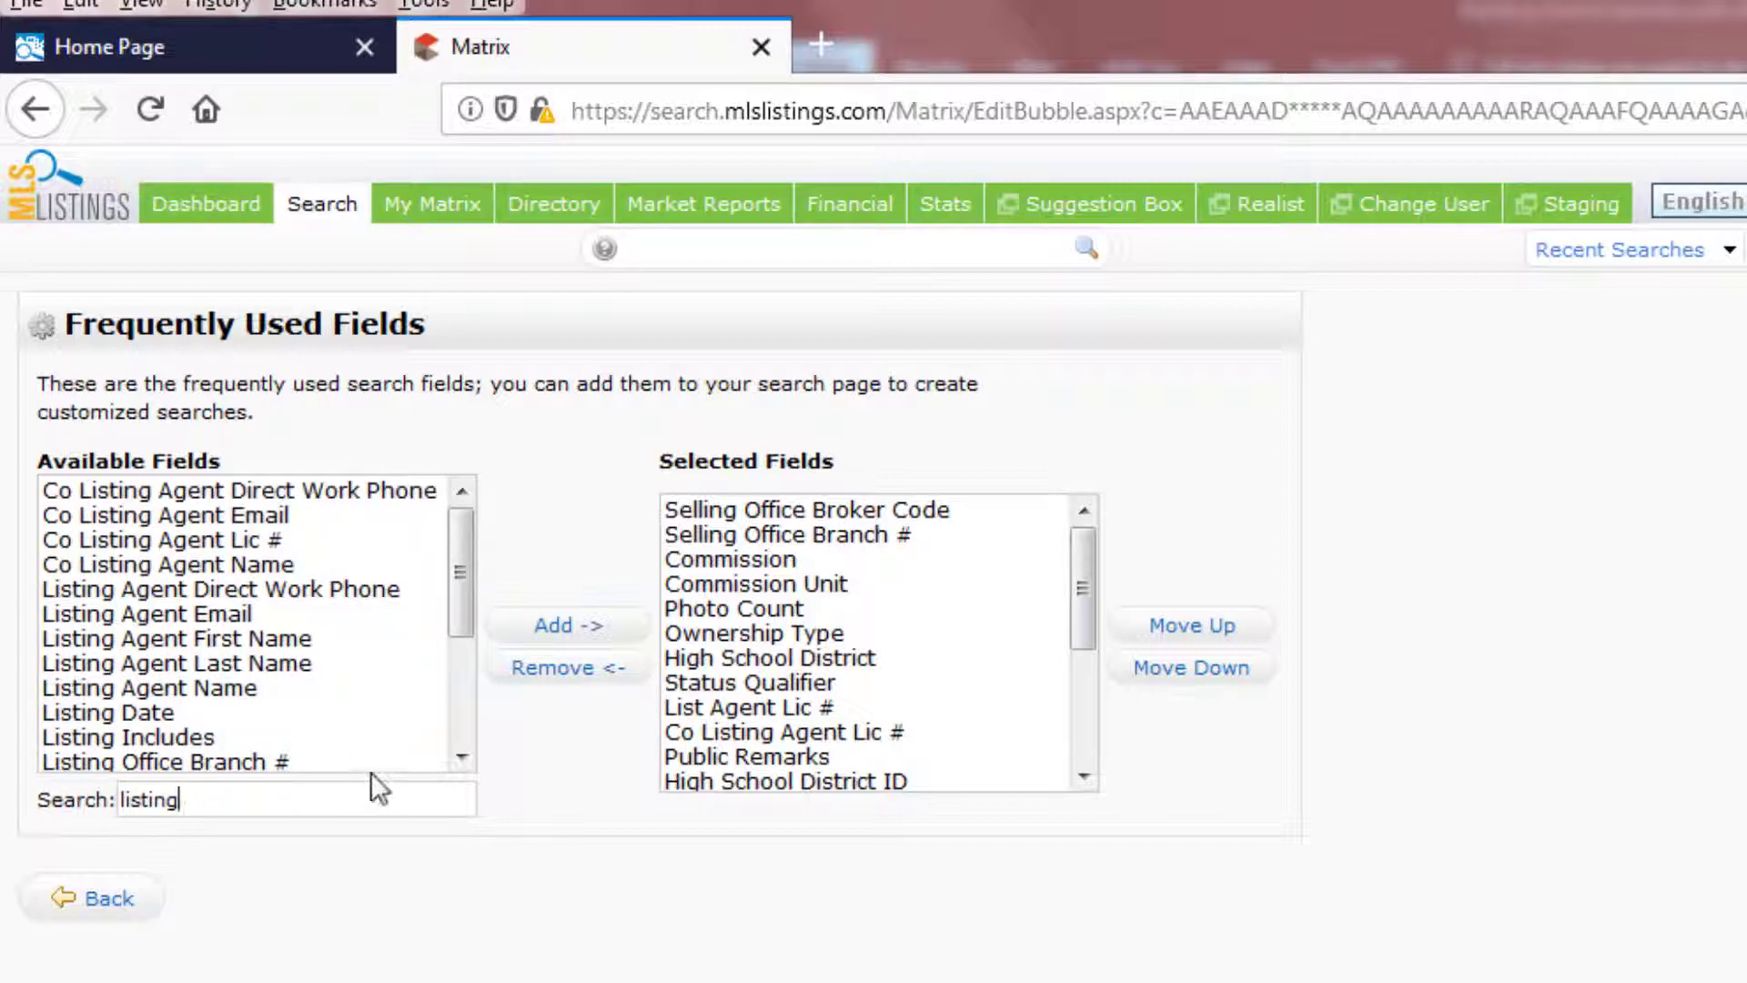
left_click(462, 755)
left_click(462, 755)
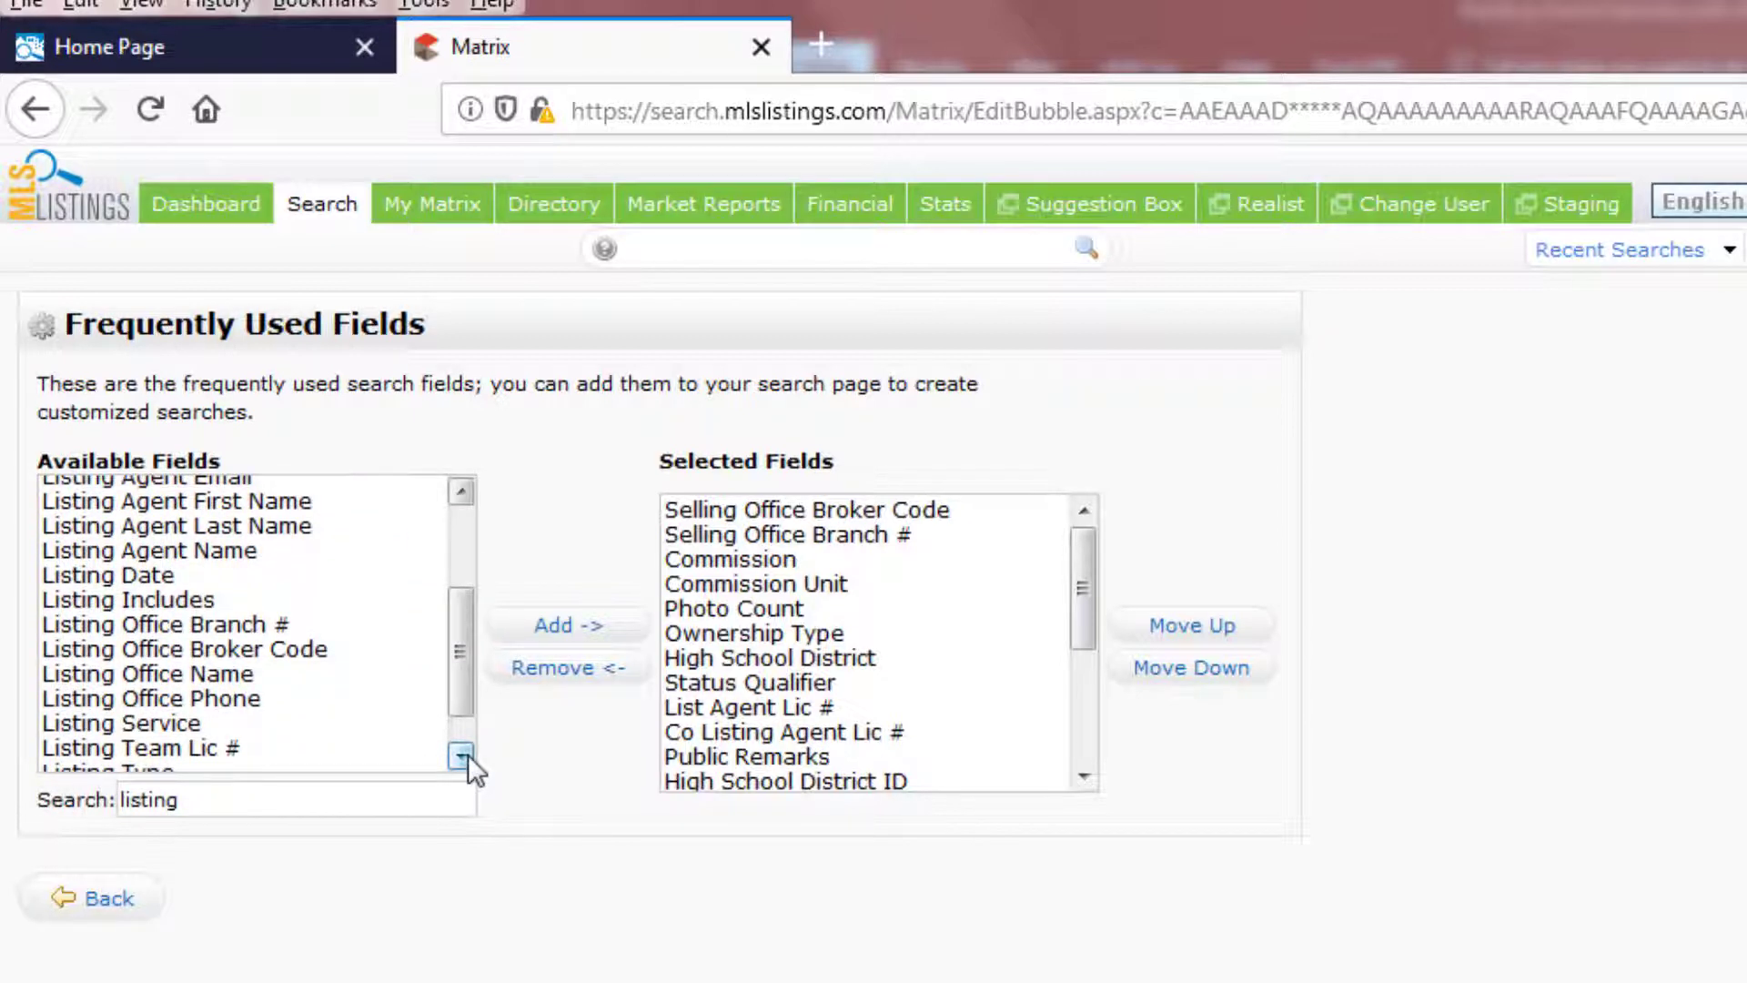
left_click(462, 755)
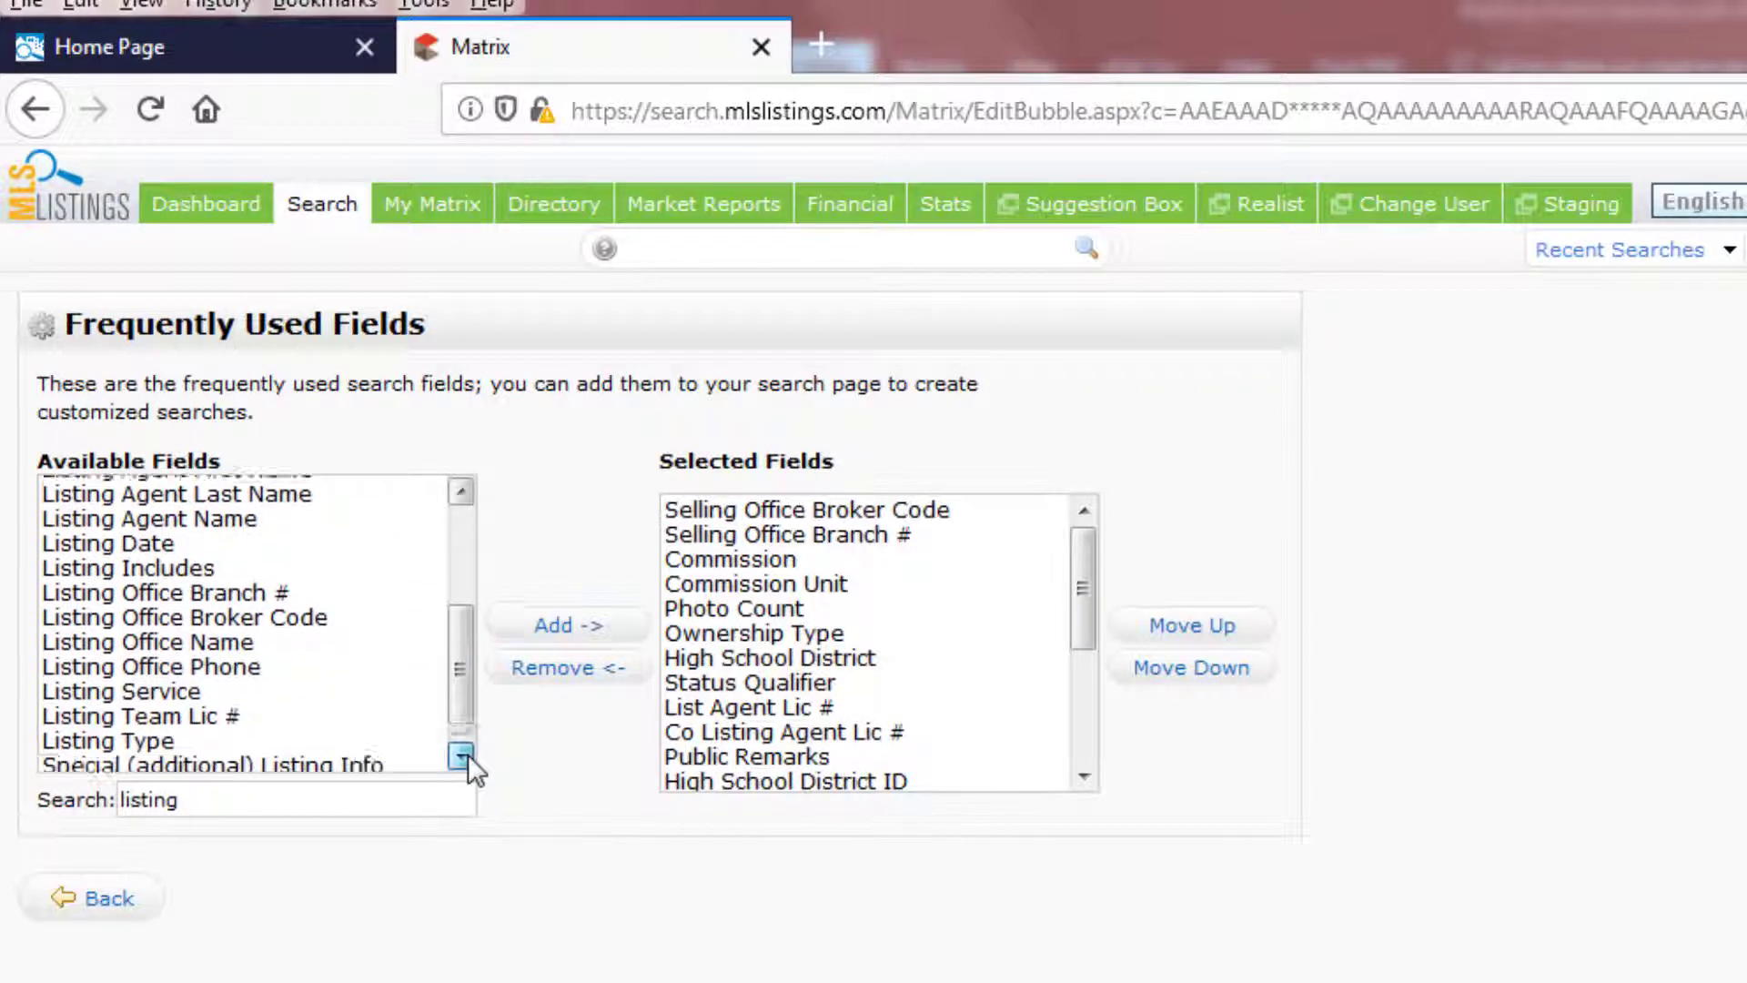
left_click(227, 609)
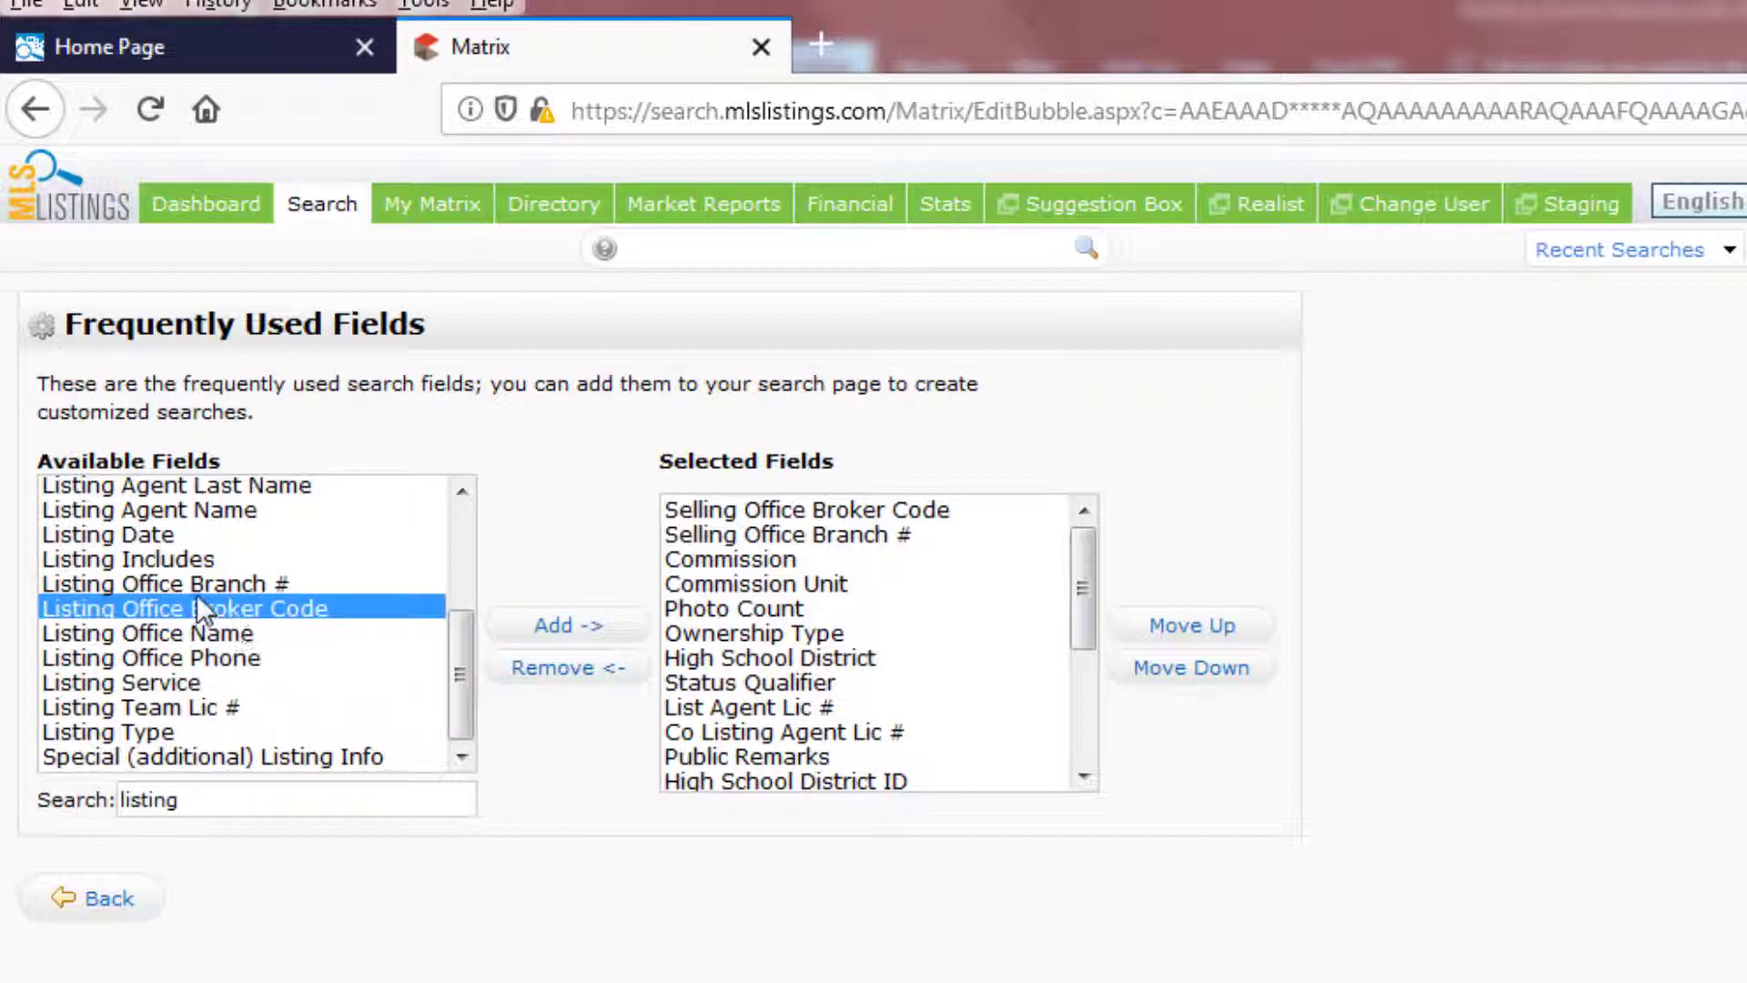
left_click(197, 583, "ctrl")
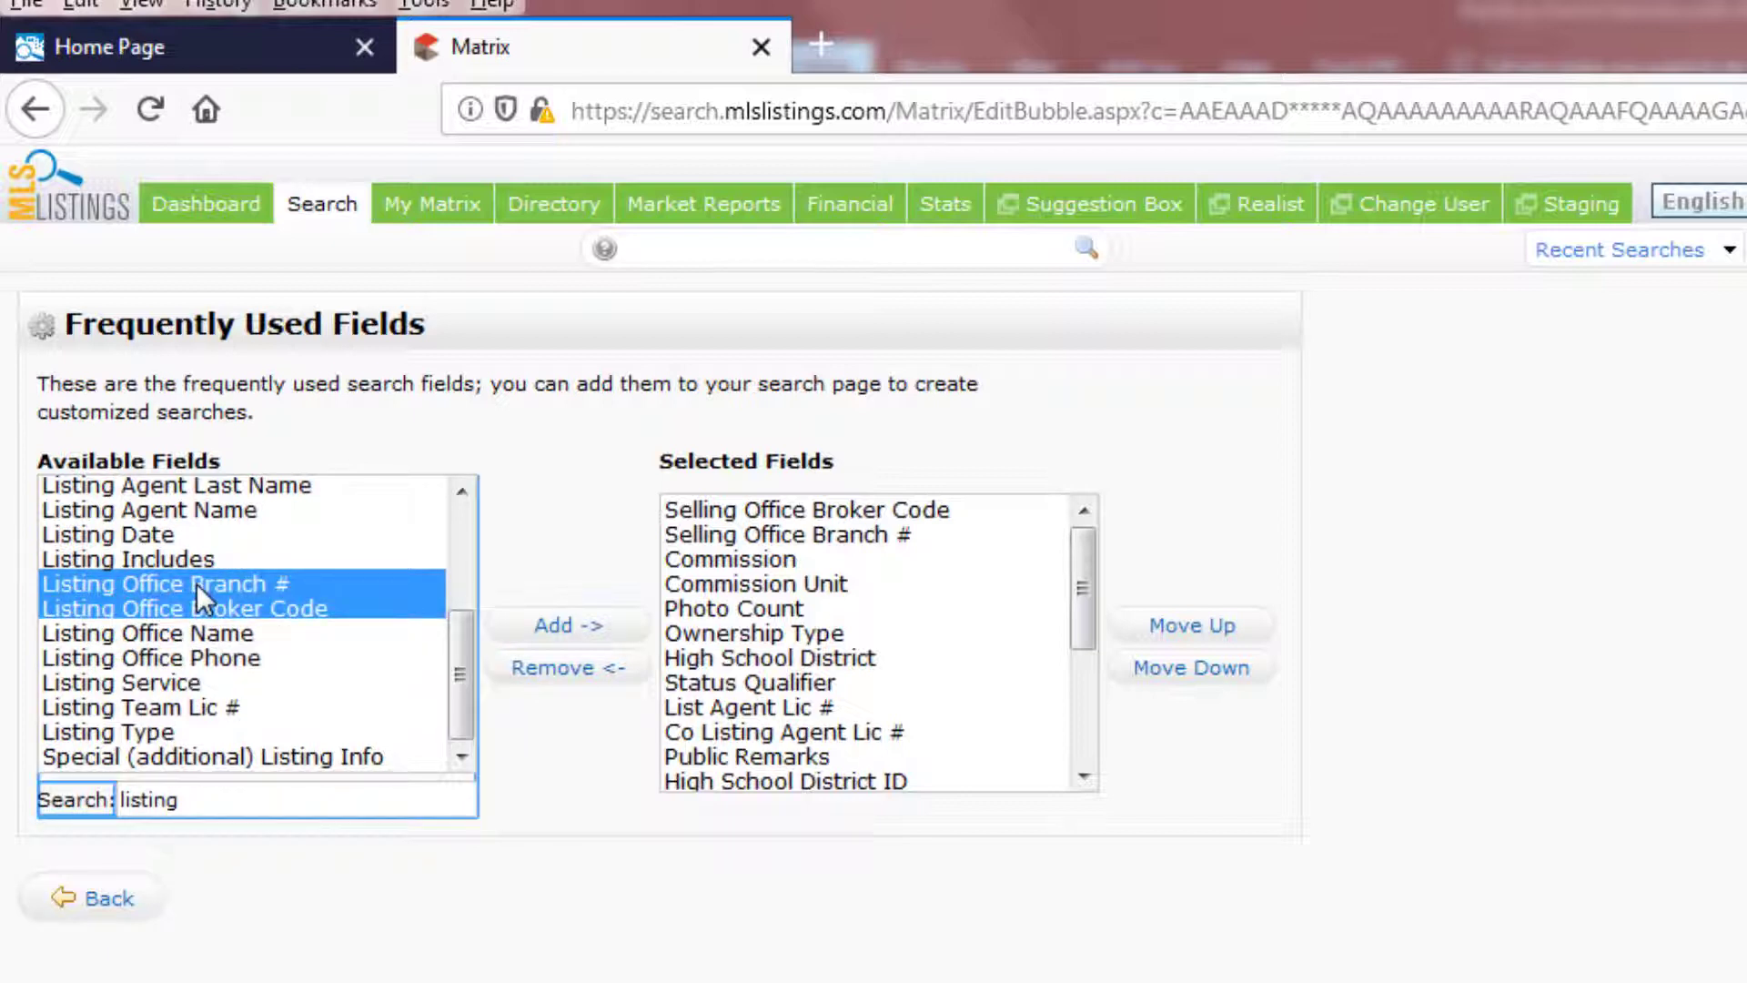
left_click(564, 628)
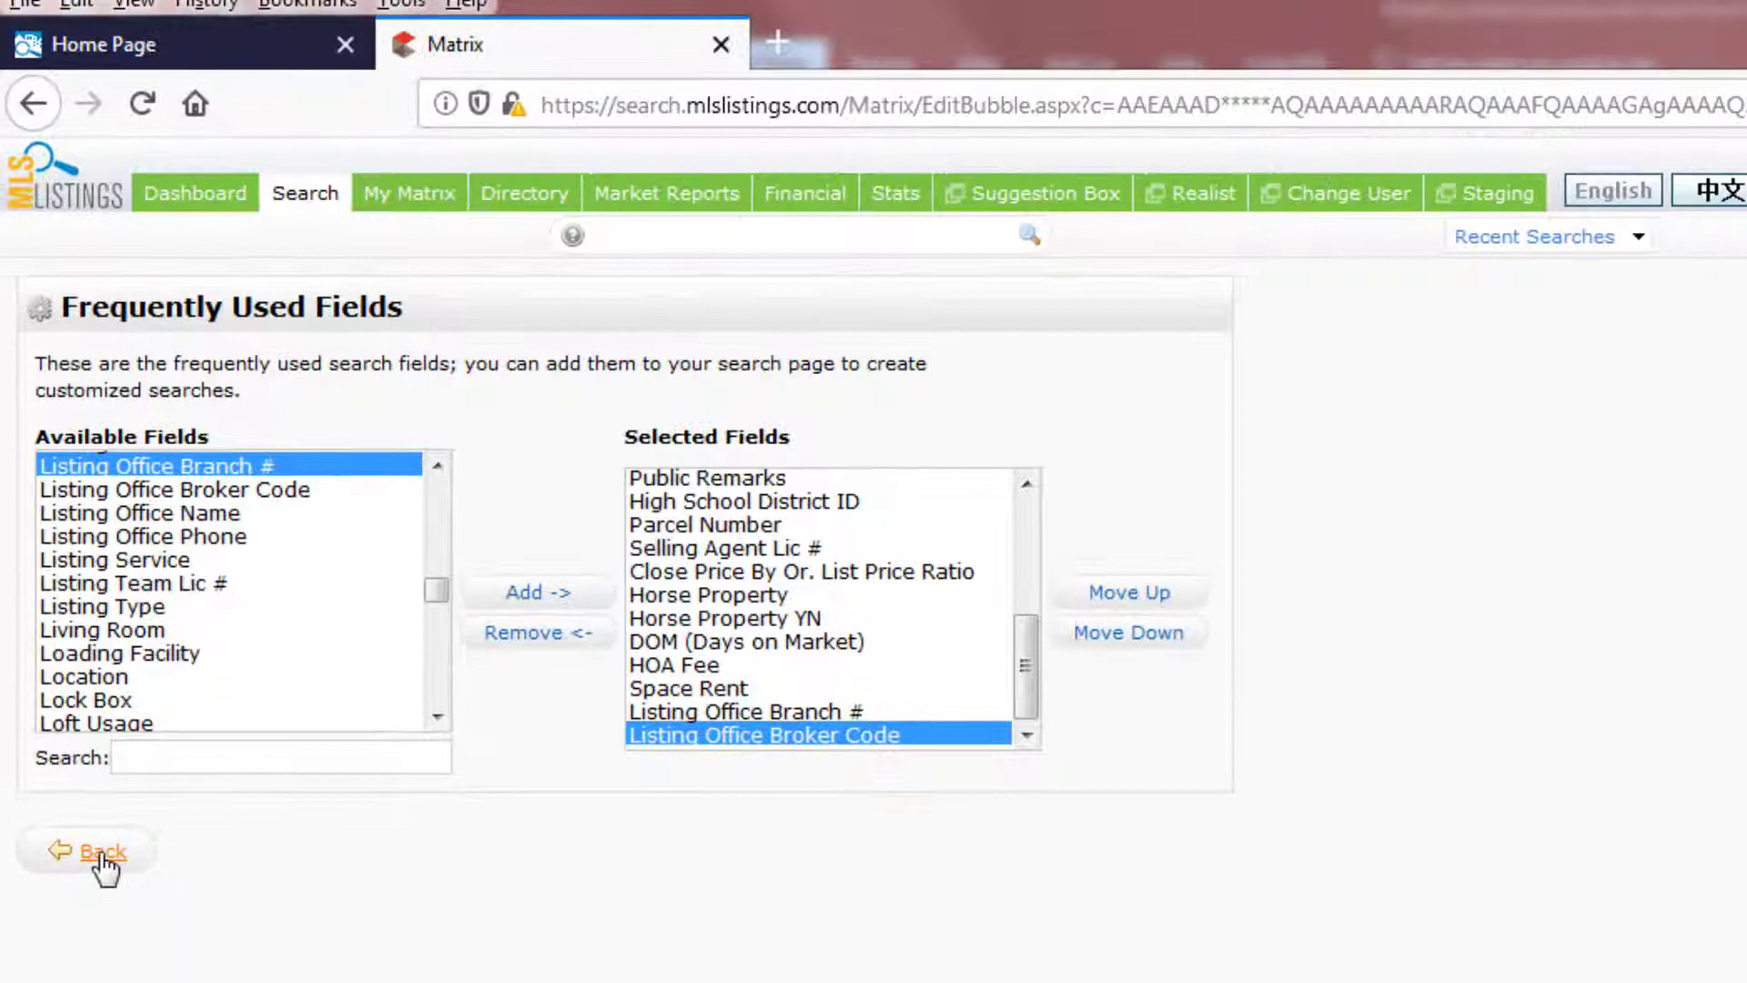
left_click(62, 529)
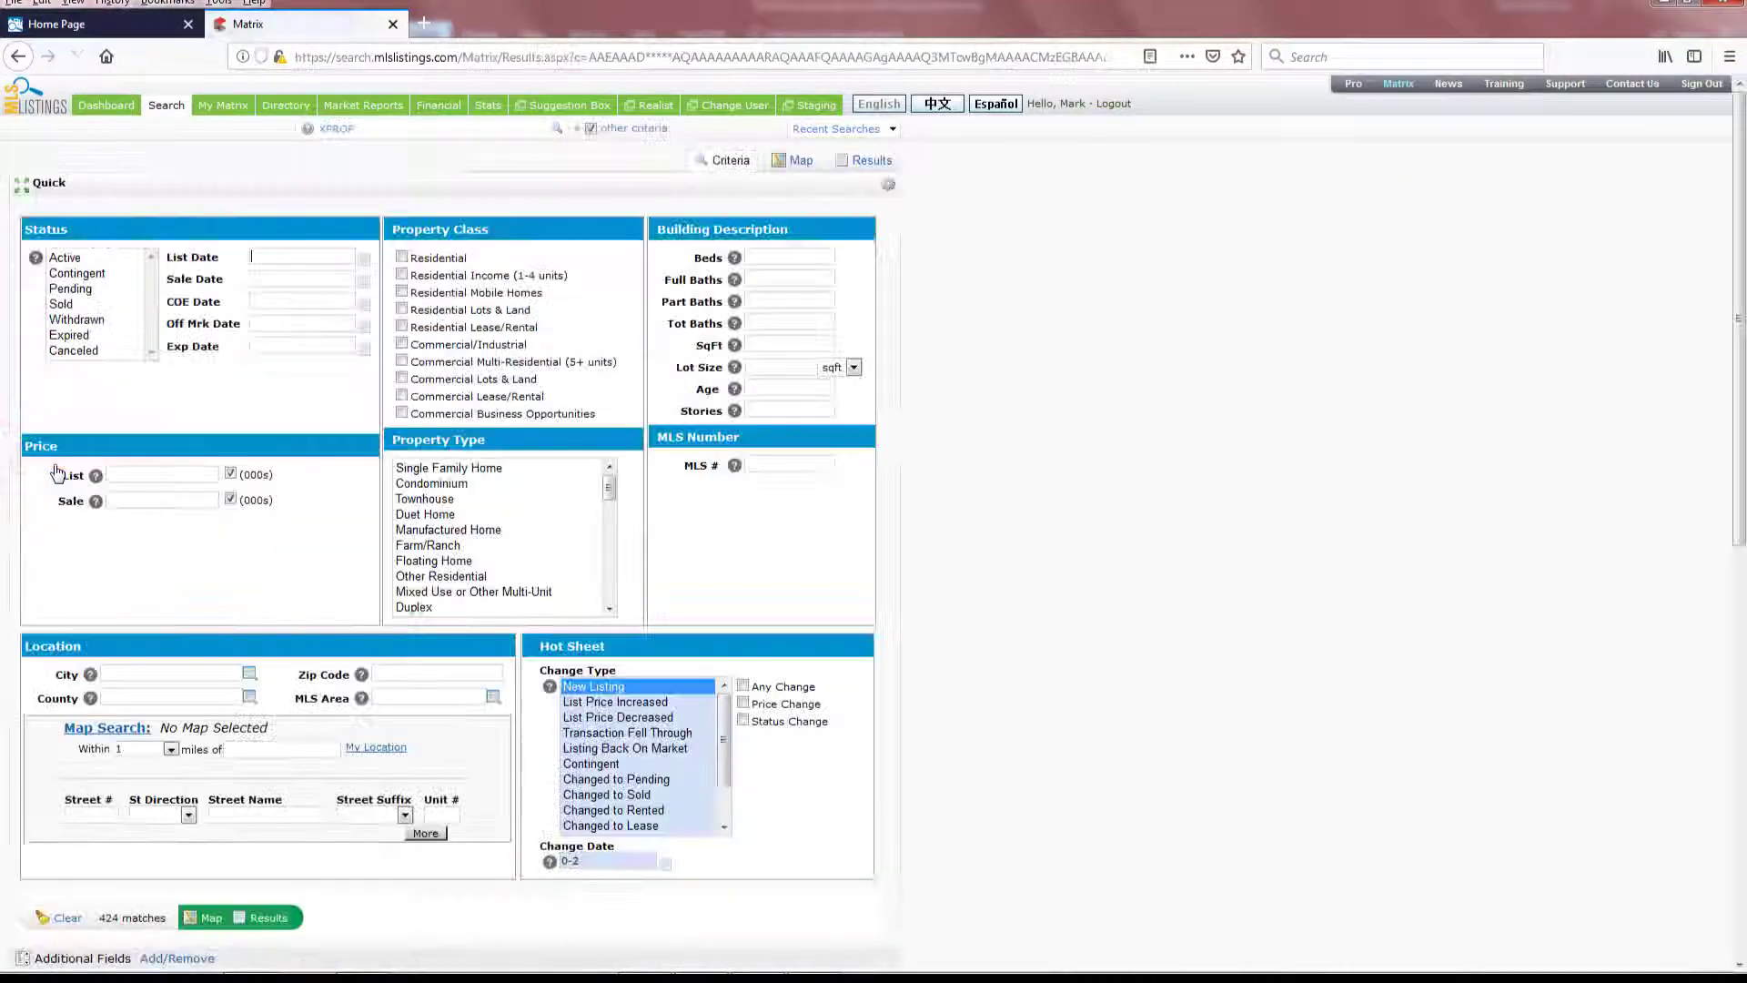
scroll(1008, 385, "down", 3)
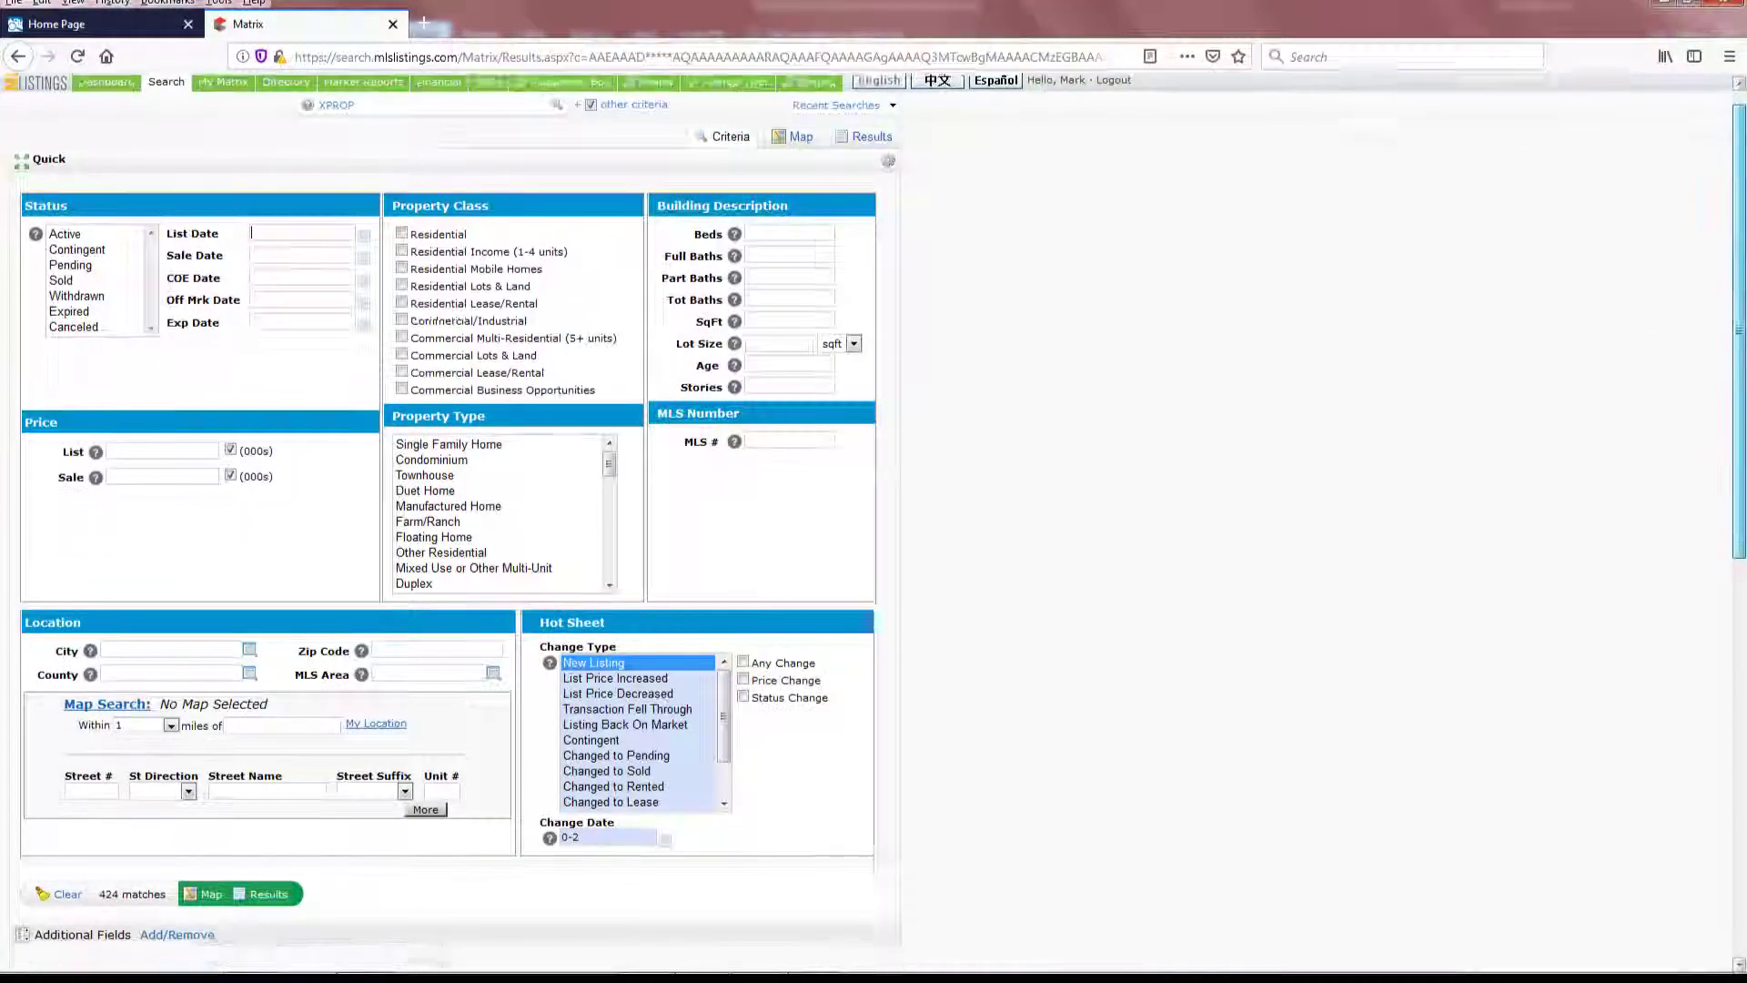
scroll(1008, 385, "down", 15)
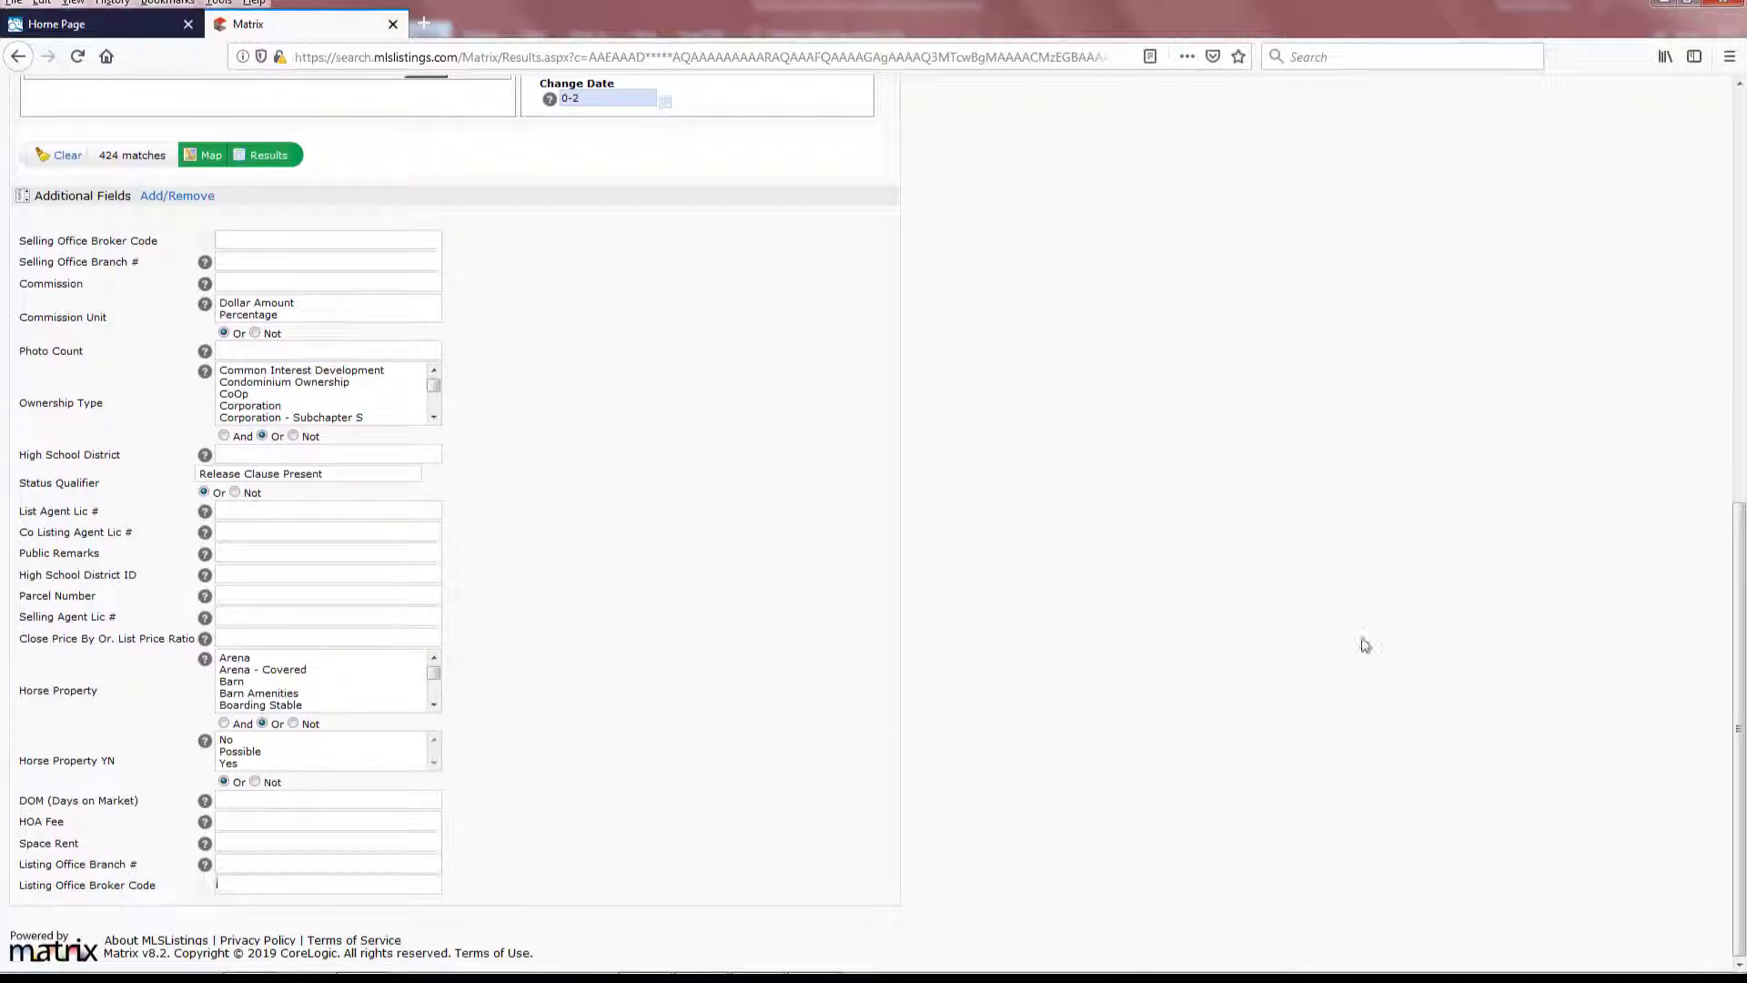
left_click_drag(1740, 564, 1720, 113)
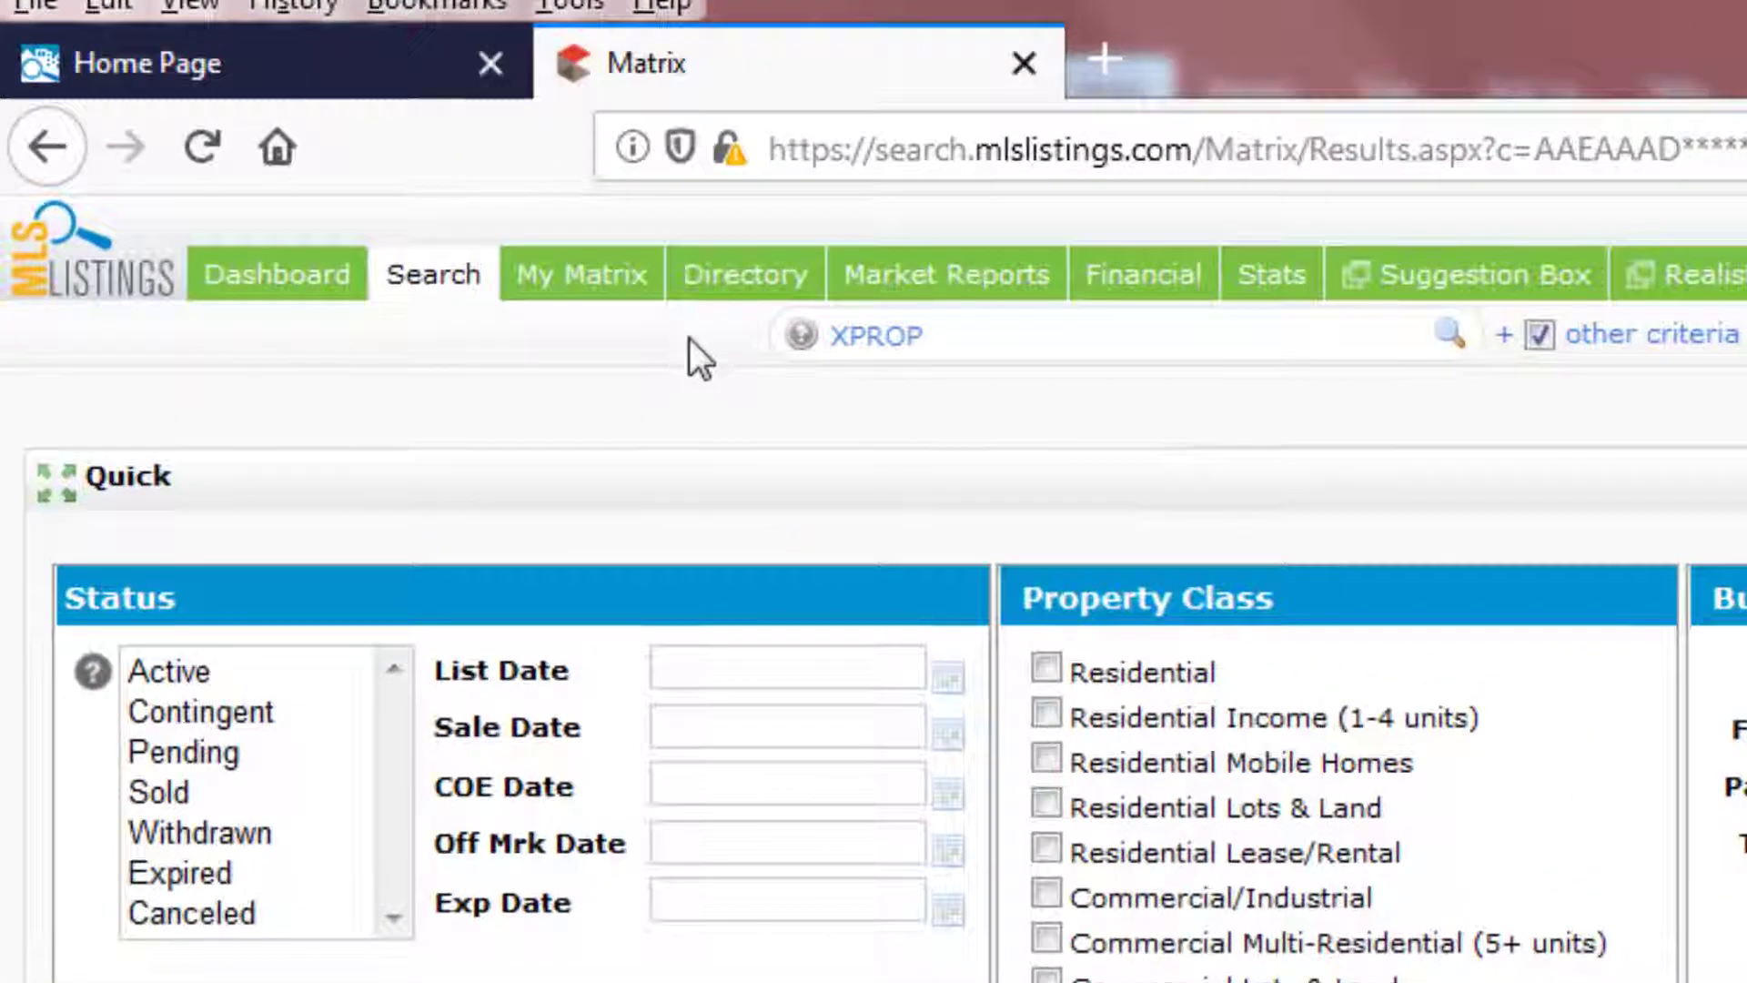
- Search the Agent directory by the agent's first and last name to find broker code NTERO.1
mouse_move(278, 110)
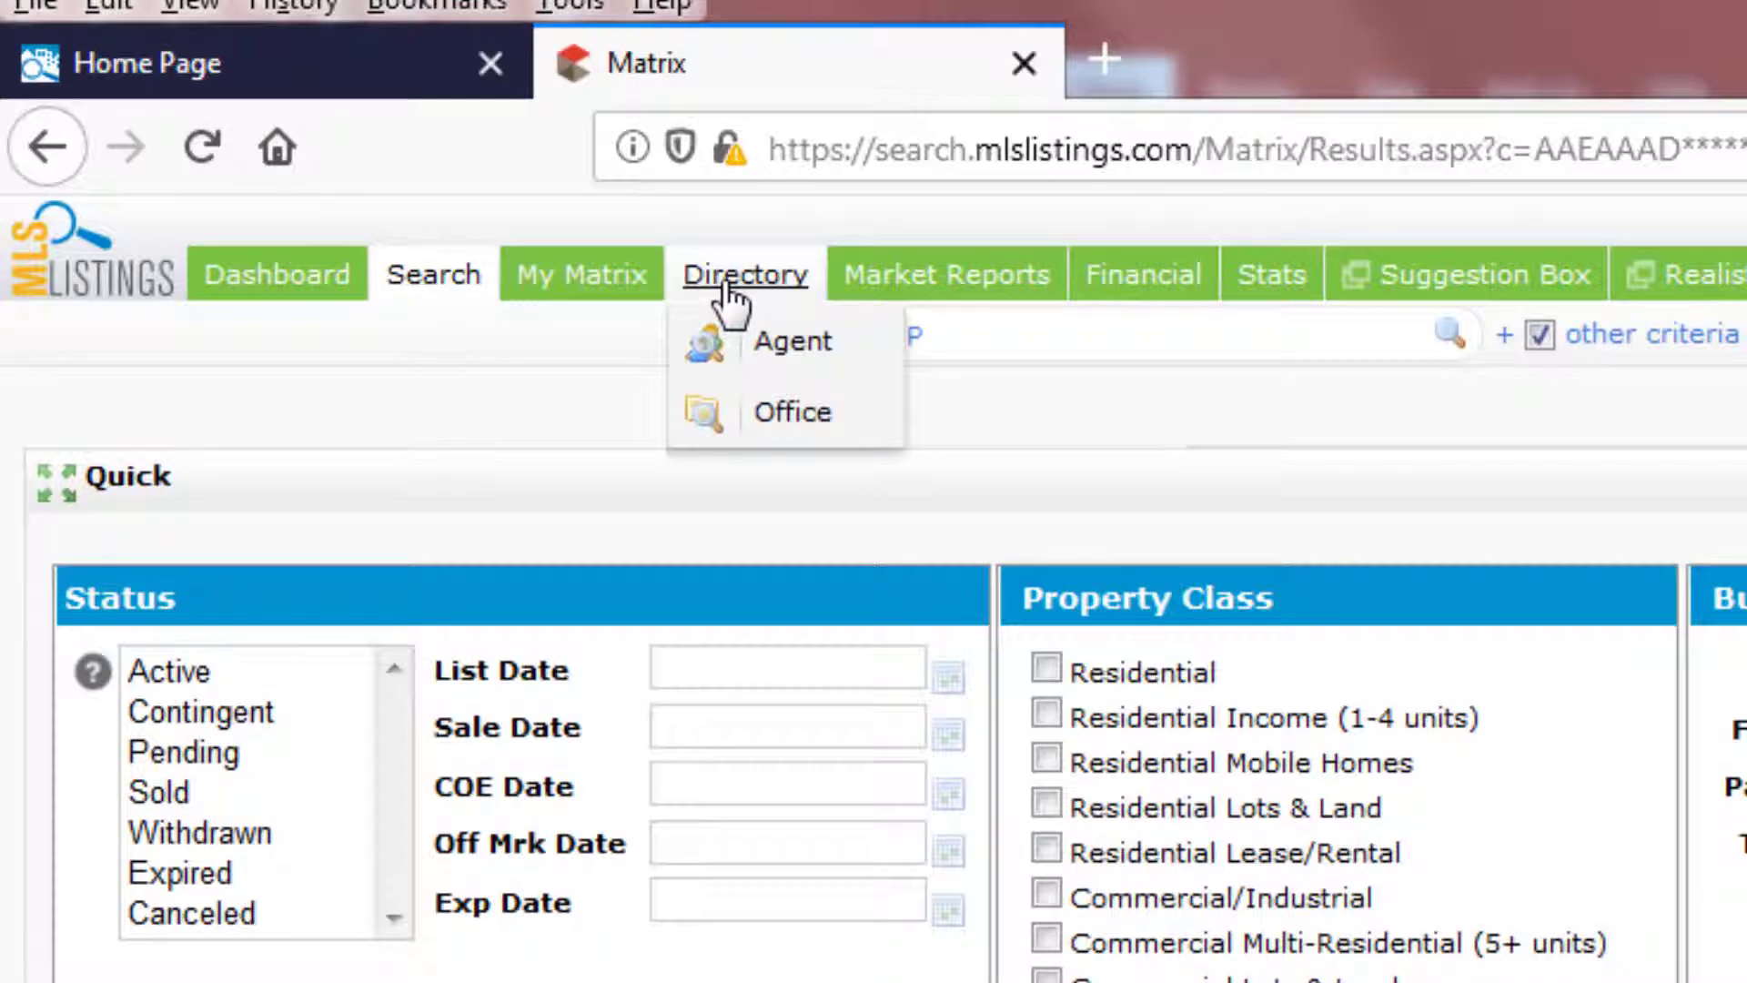
left_click(778, 350)
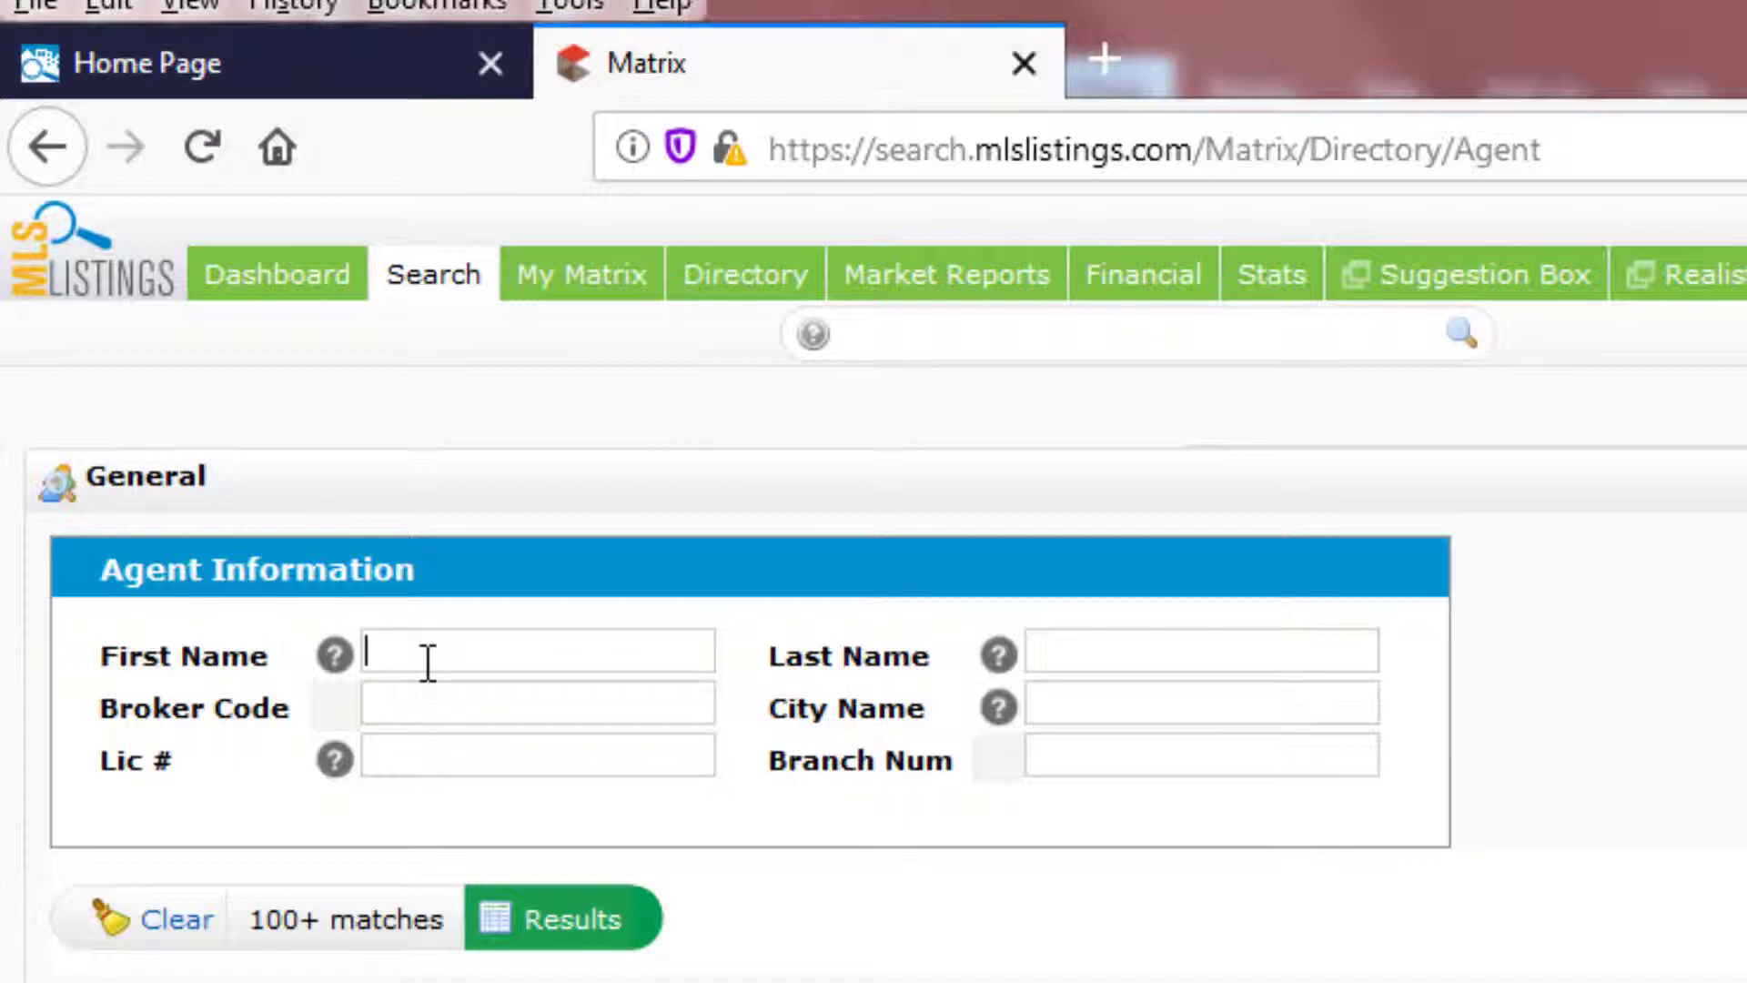
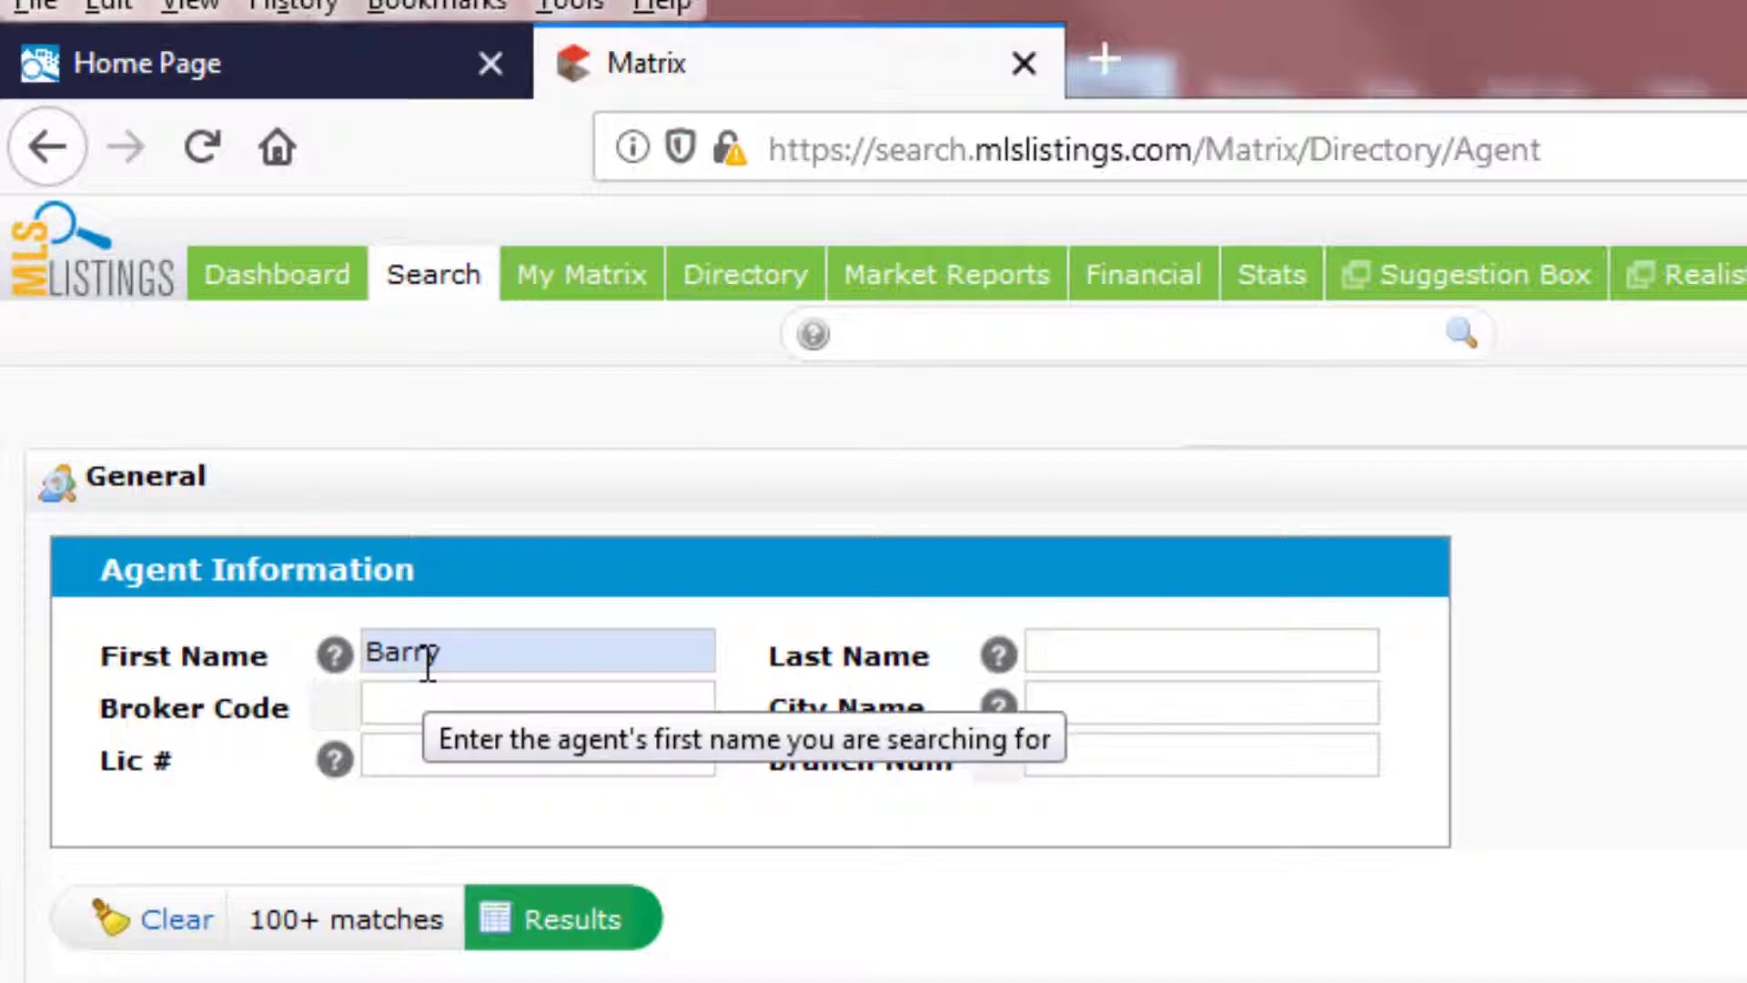
left_click(1103, 658)
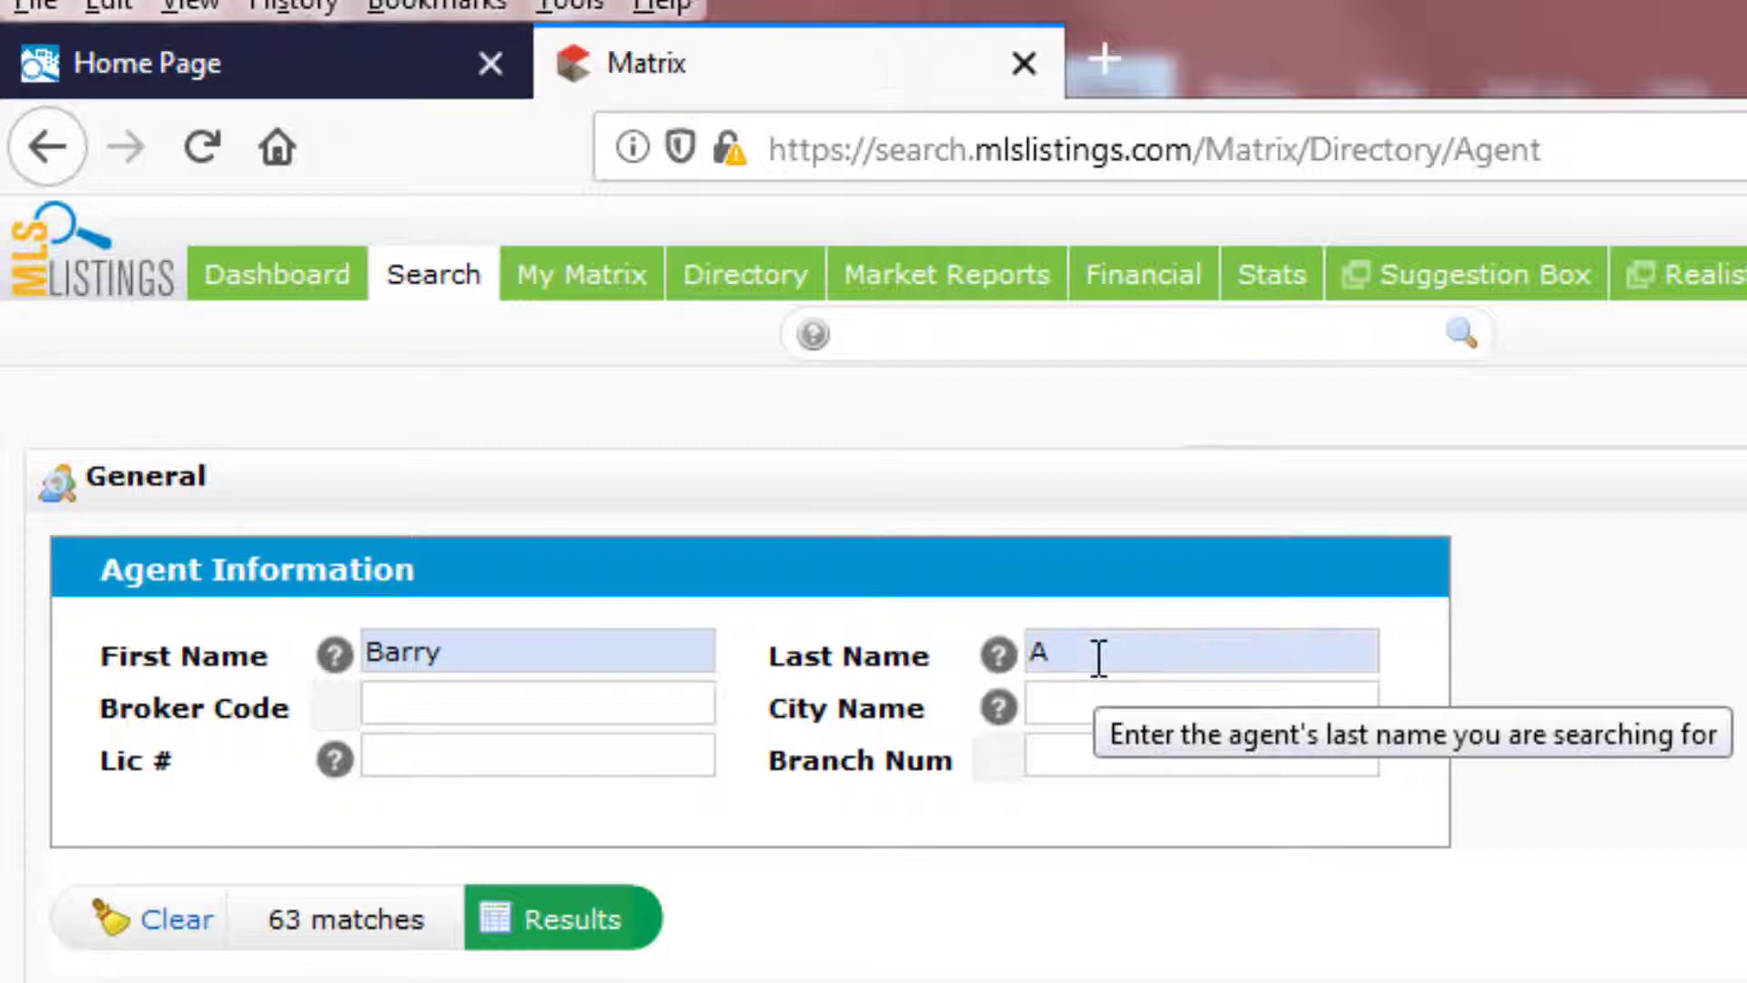
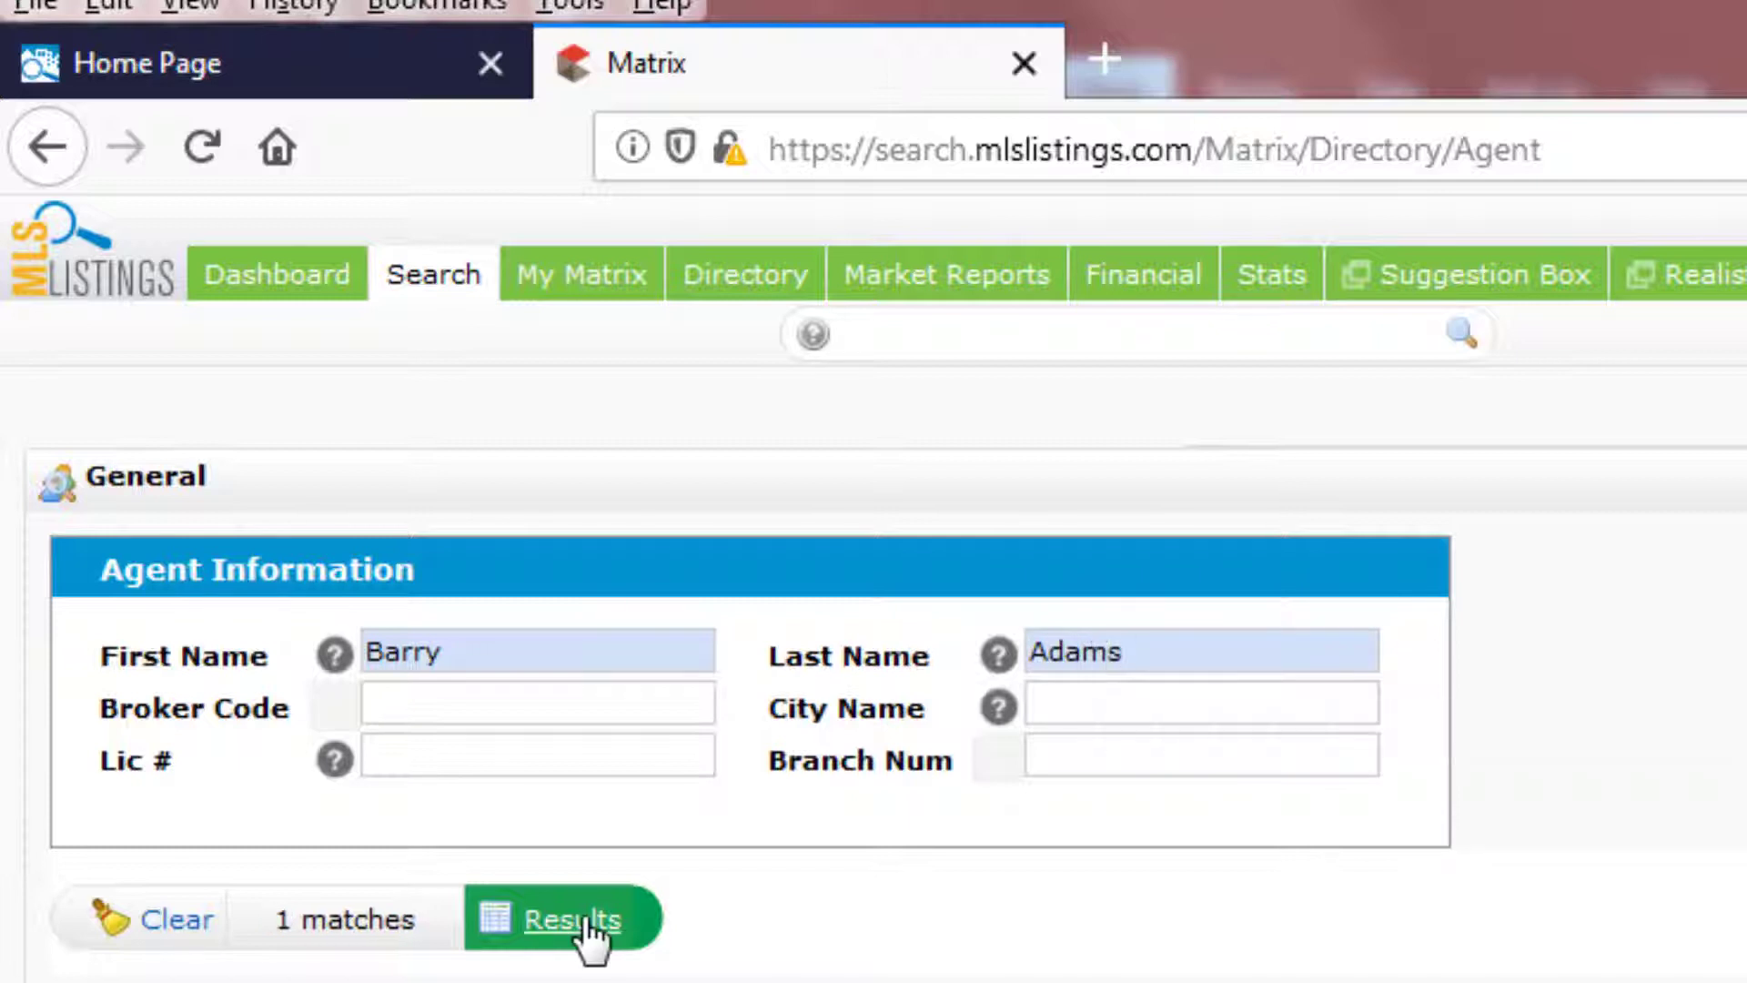
left_click(587, 921)
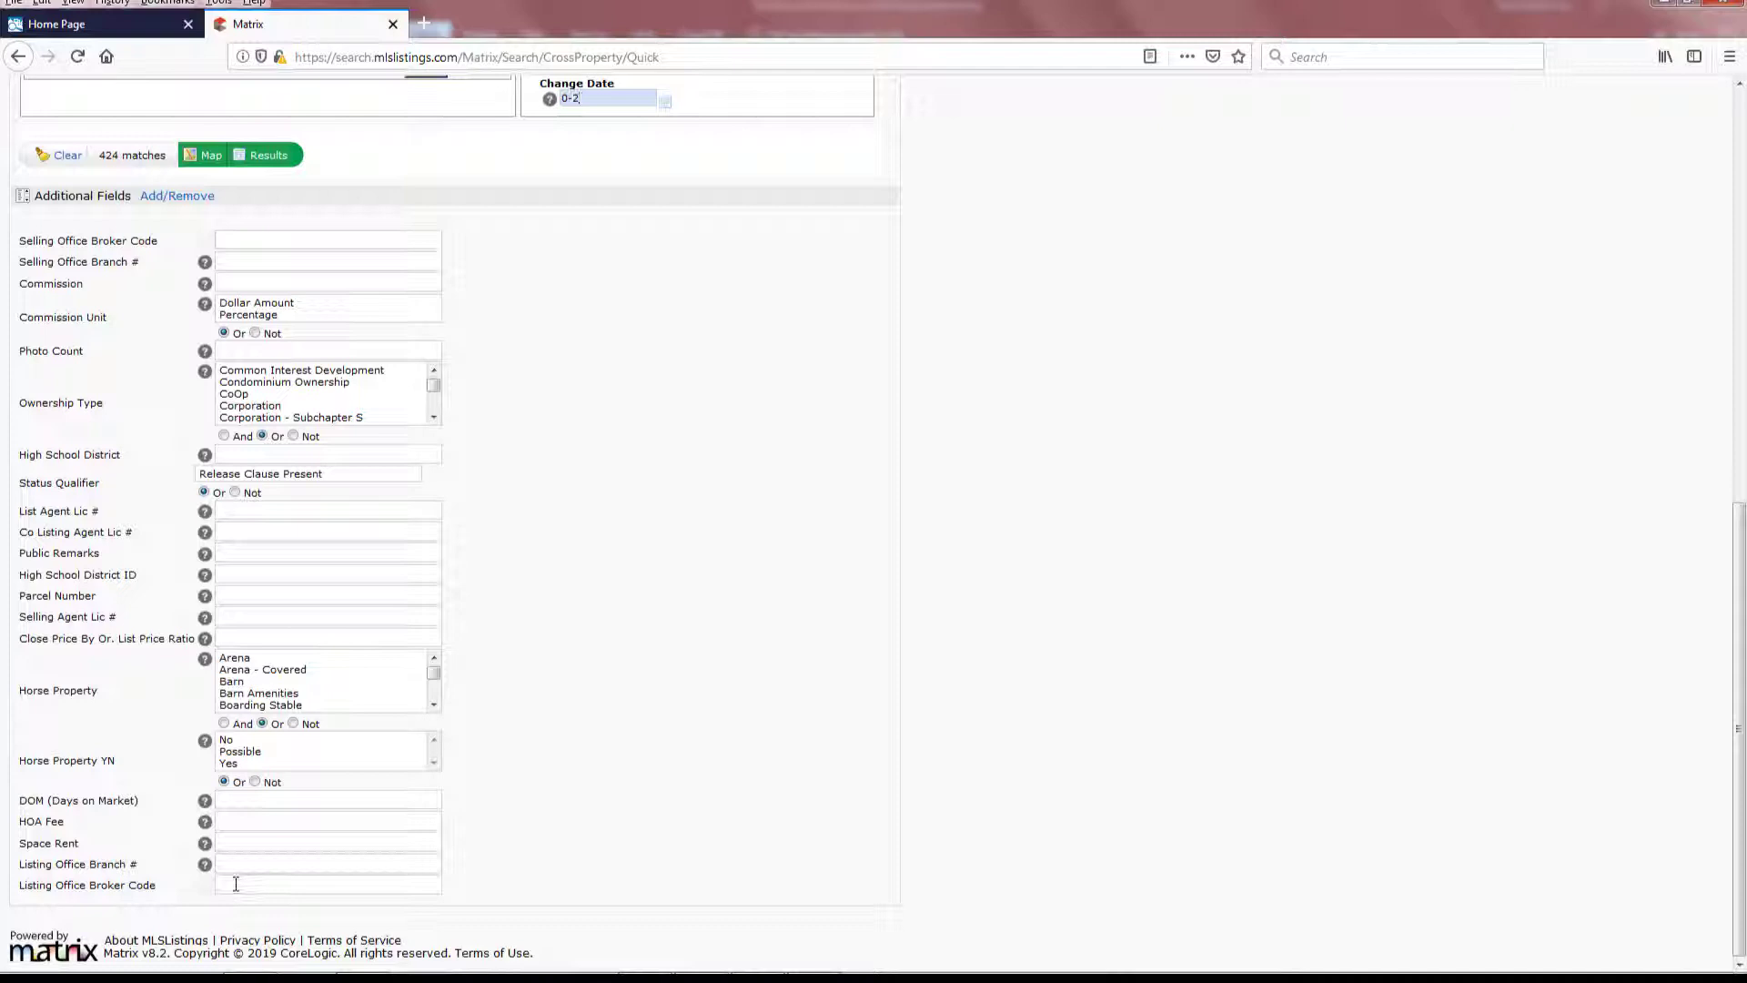
- Enter broker code ntero and leave the branch number blank to include all branches
type("n")
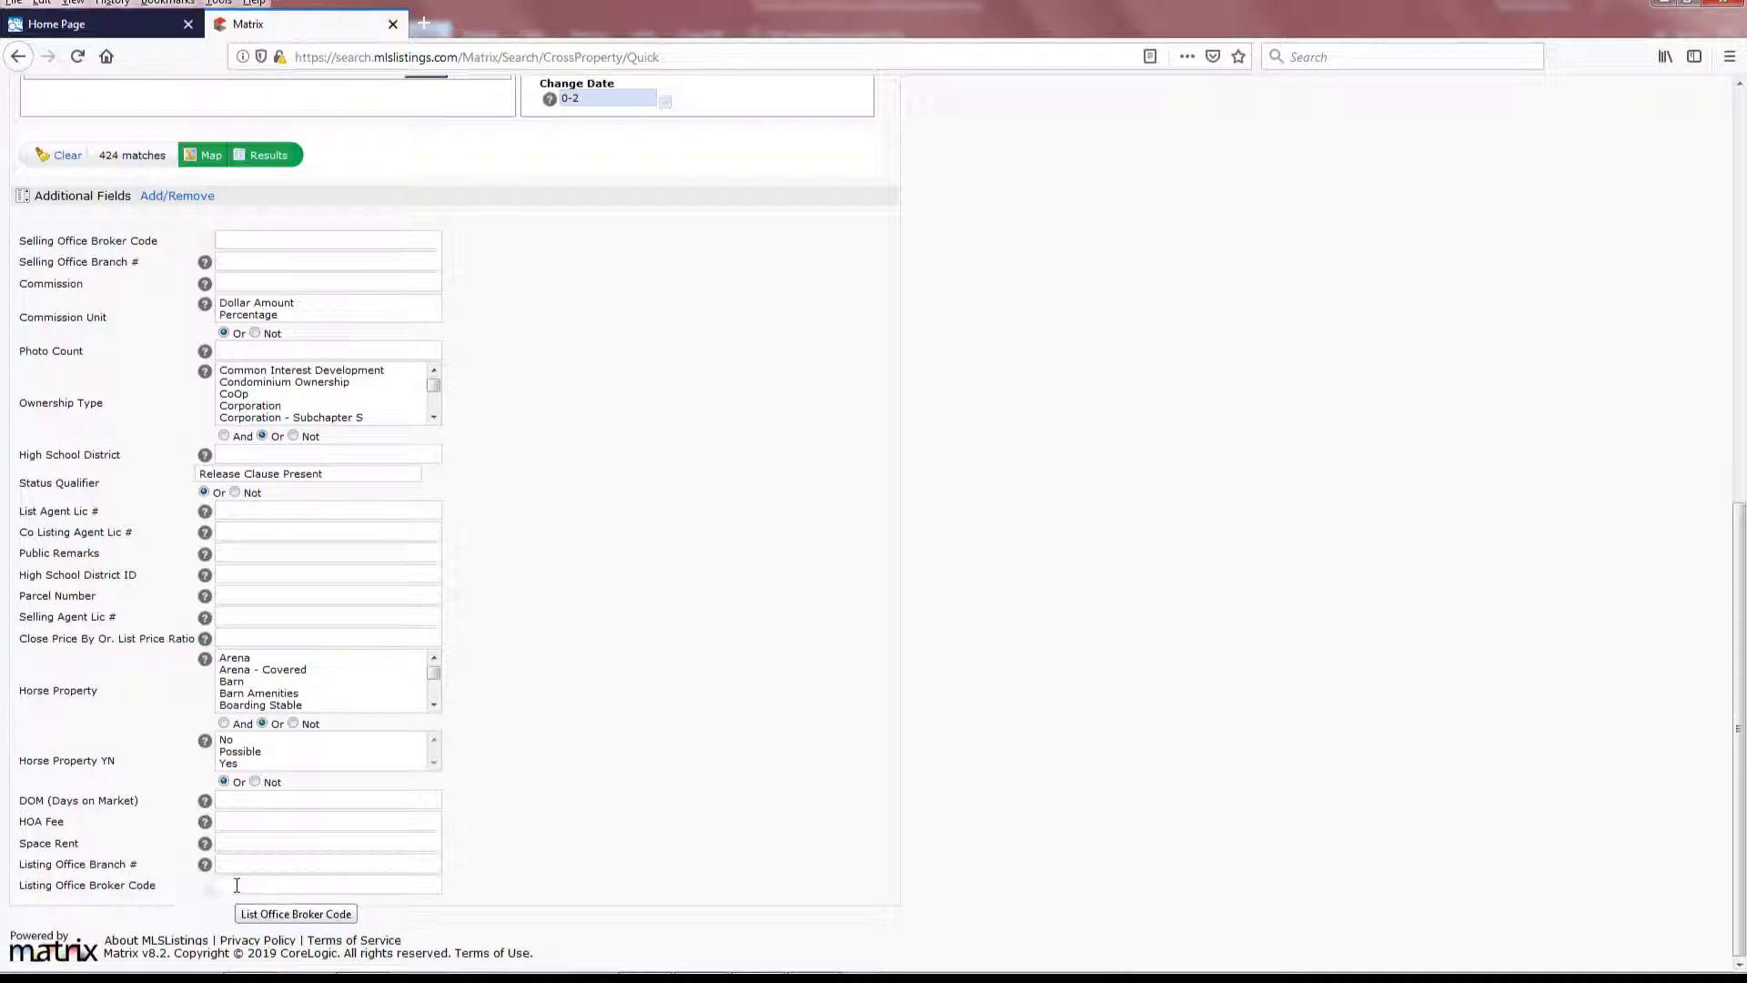
type("etml")
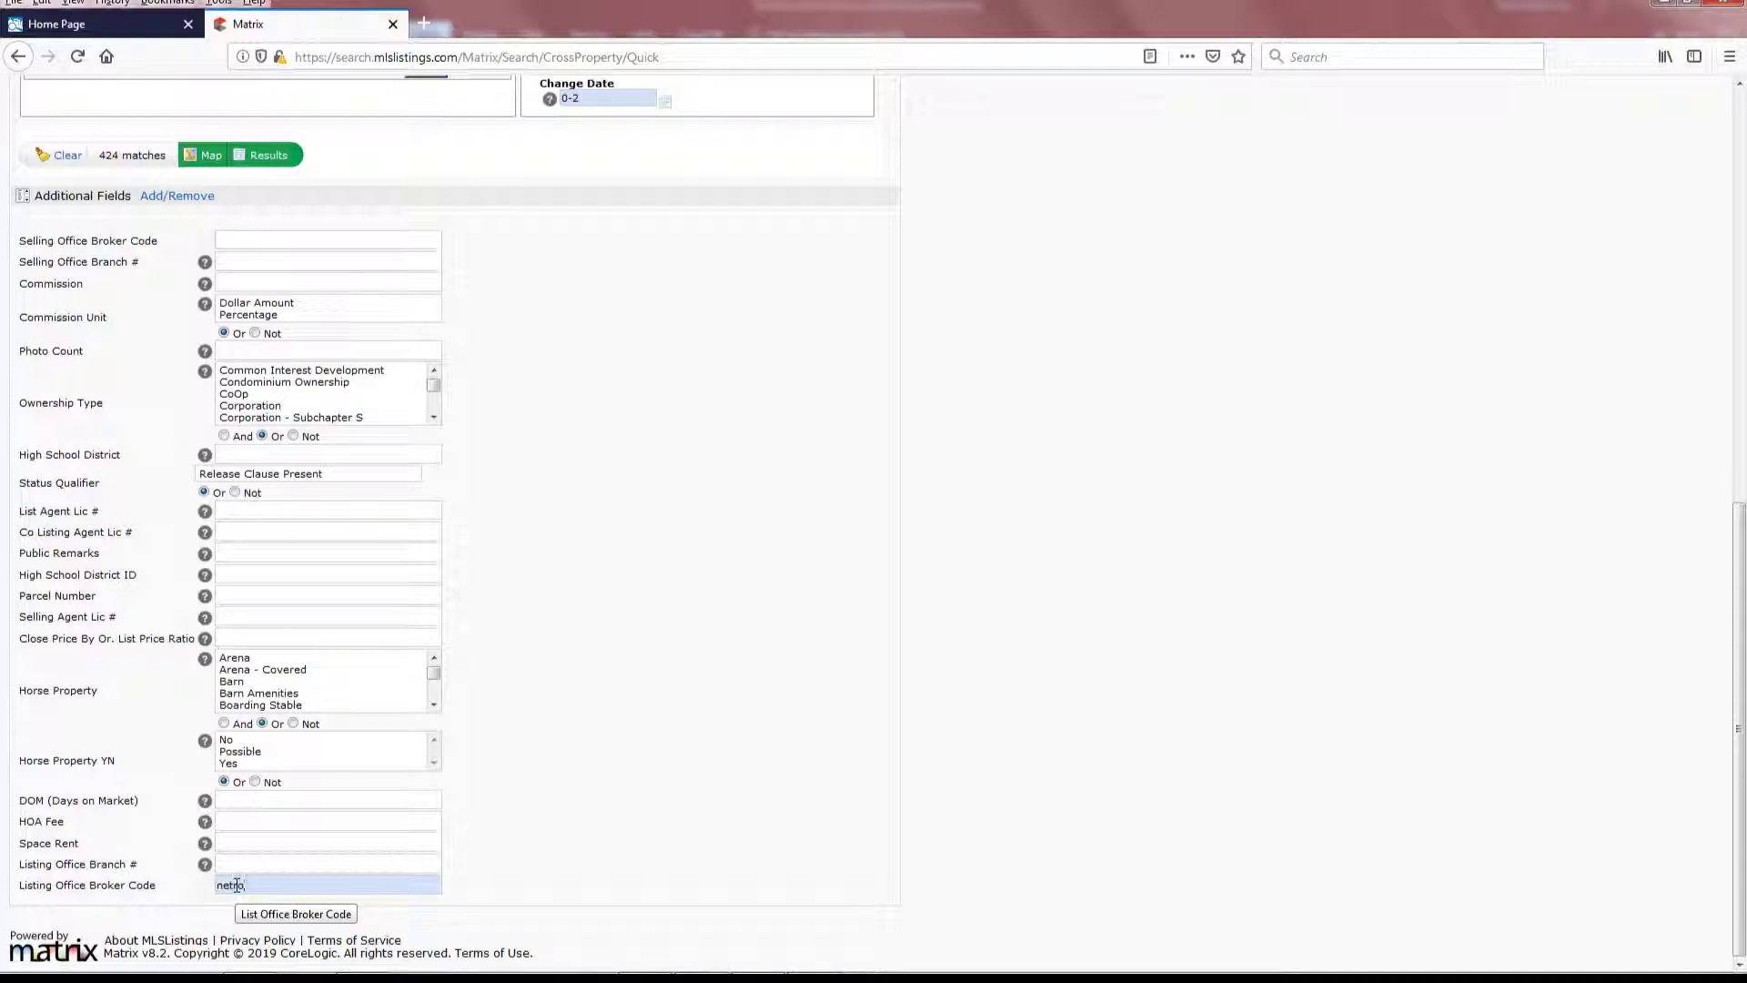
left_click(274, 867)
type("1")
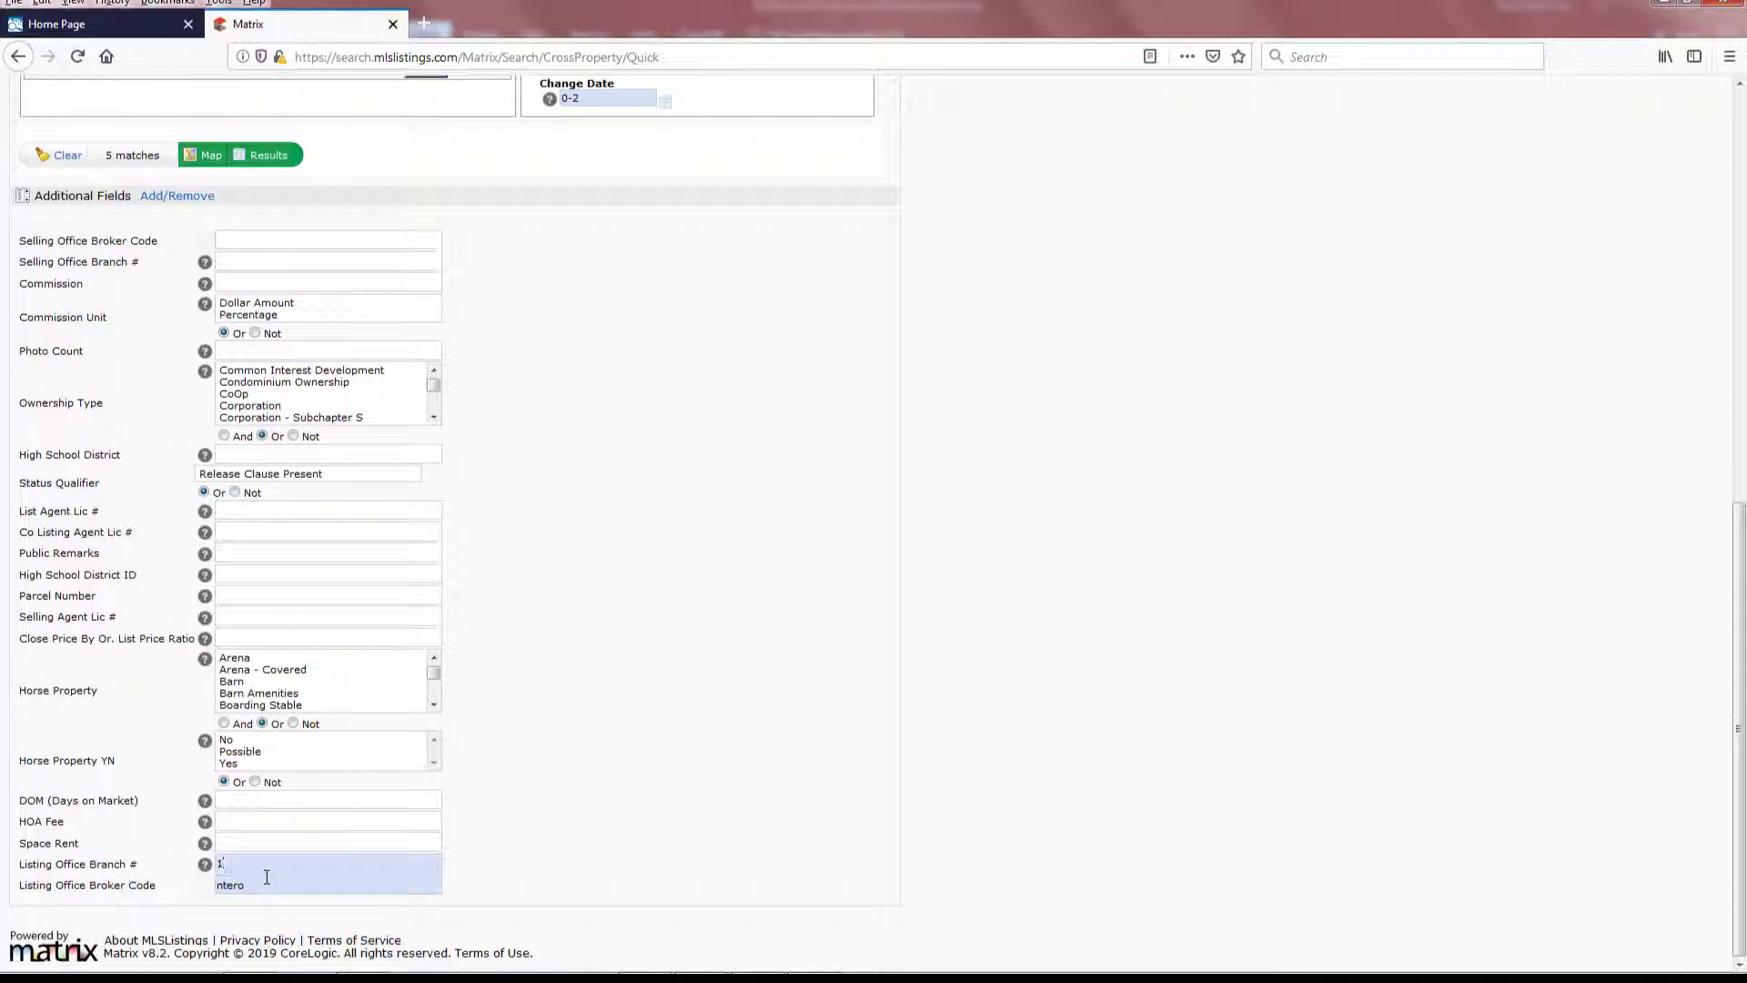
key("BackSpace")
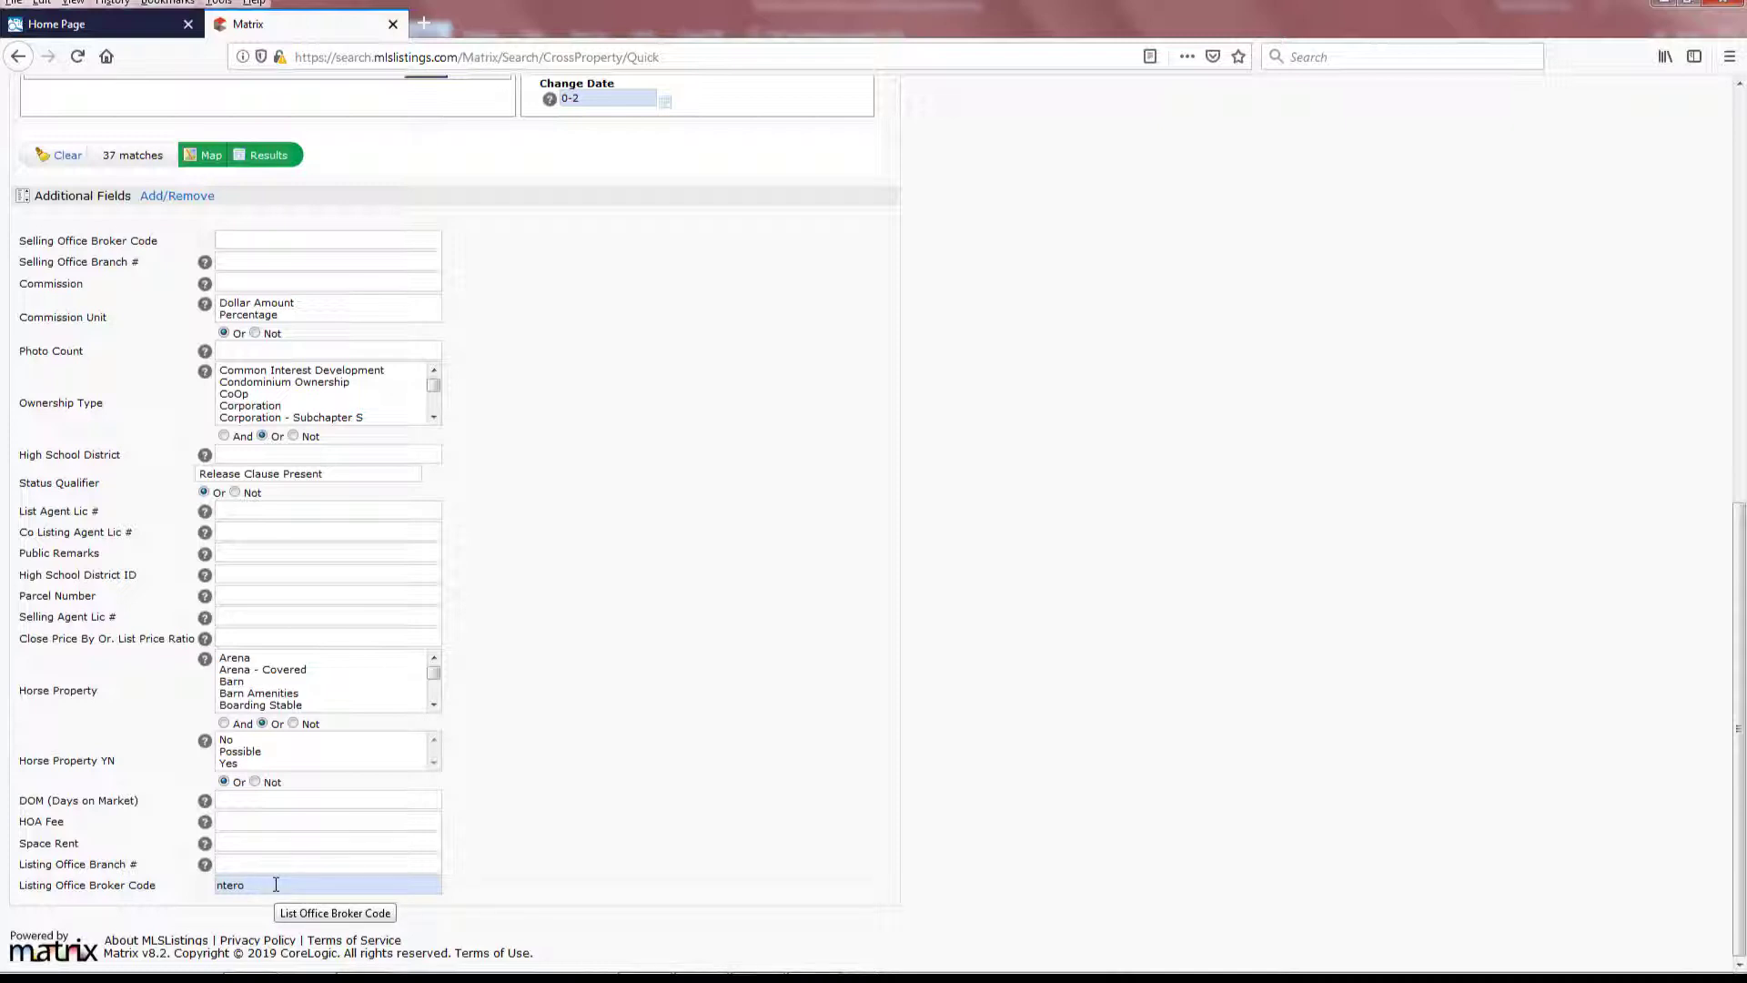
- List the 38 matching Intero listings and open the Save options below them
left_click(280, 156)
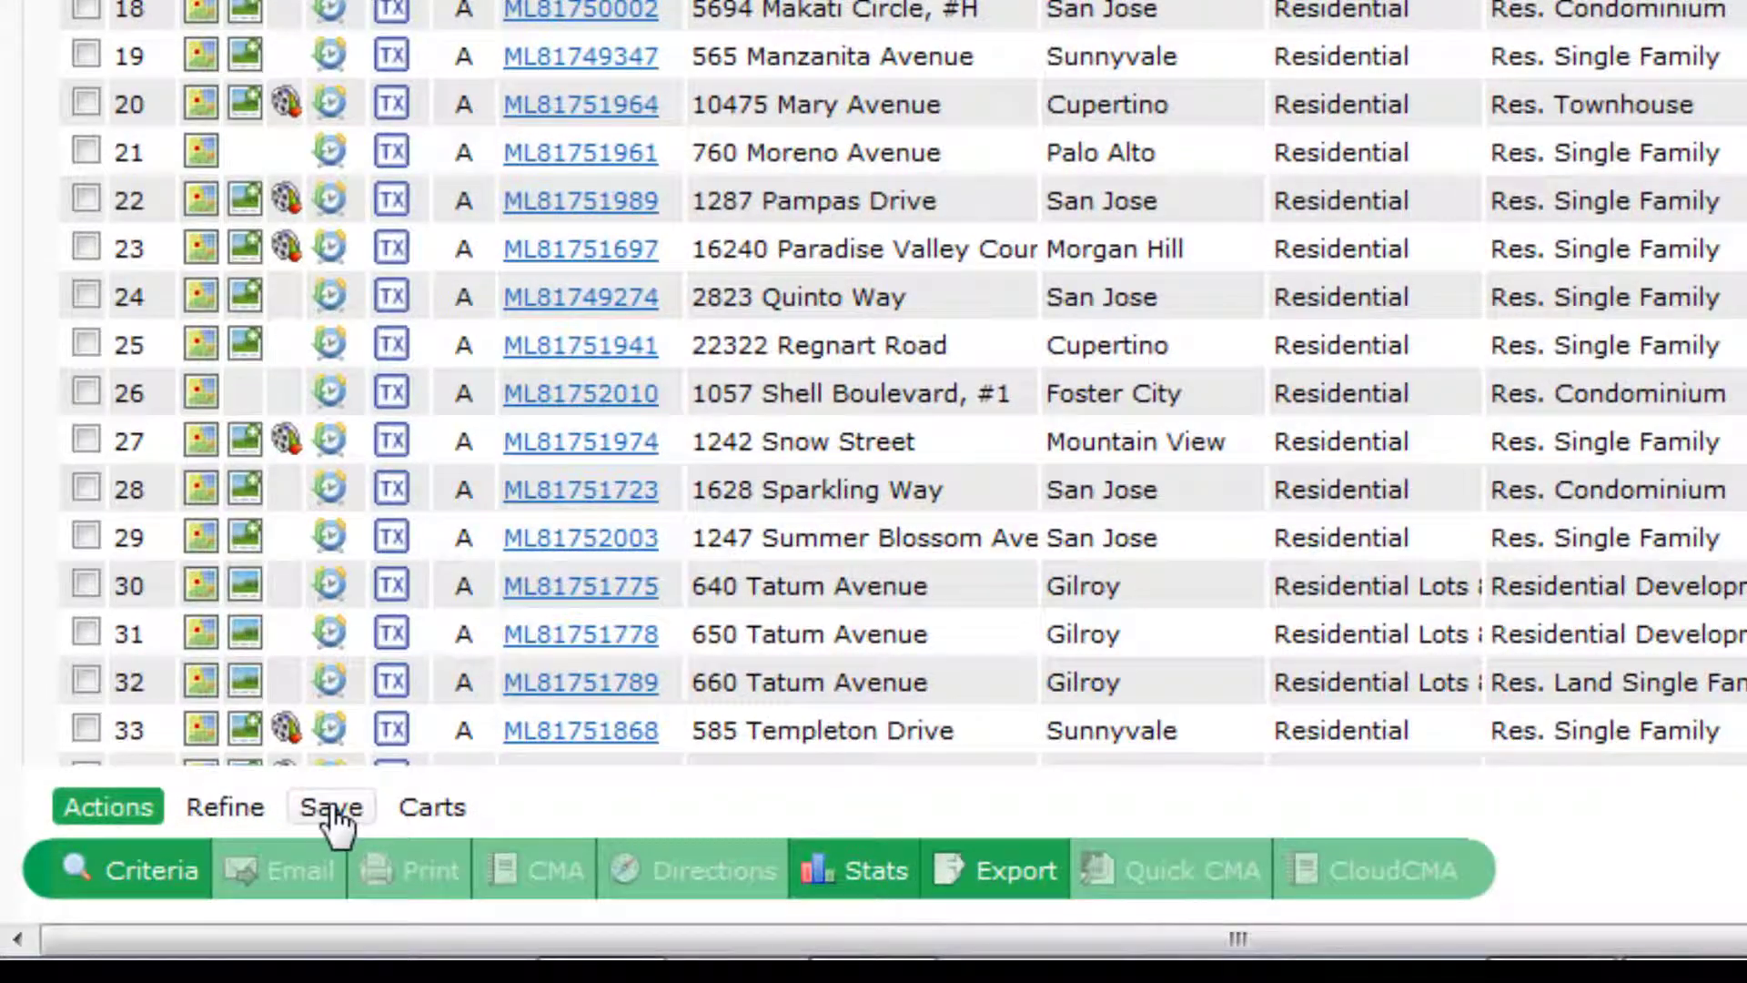
left_click(333, 817)
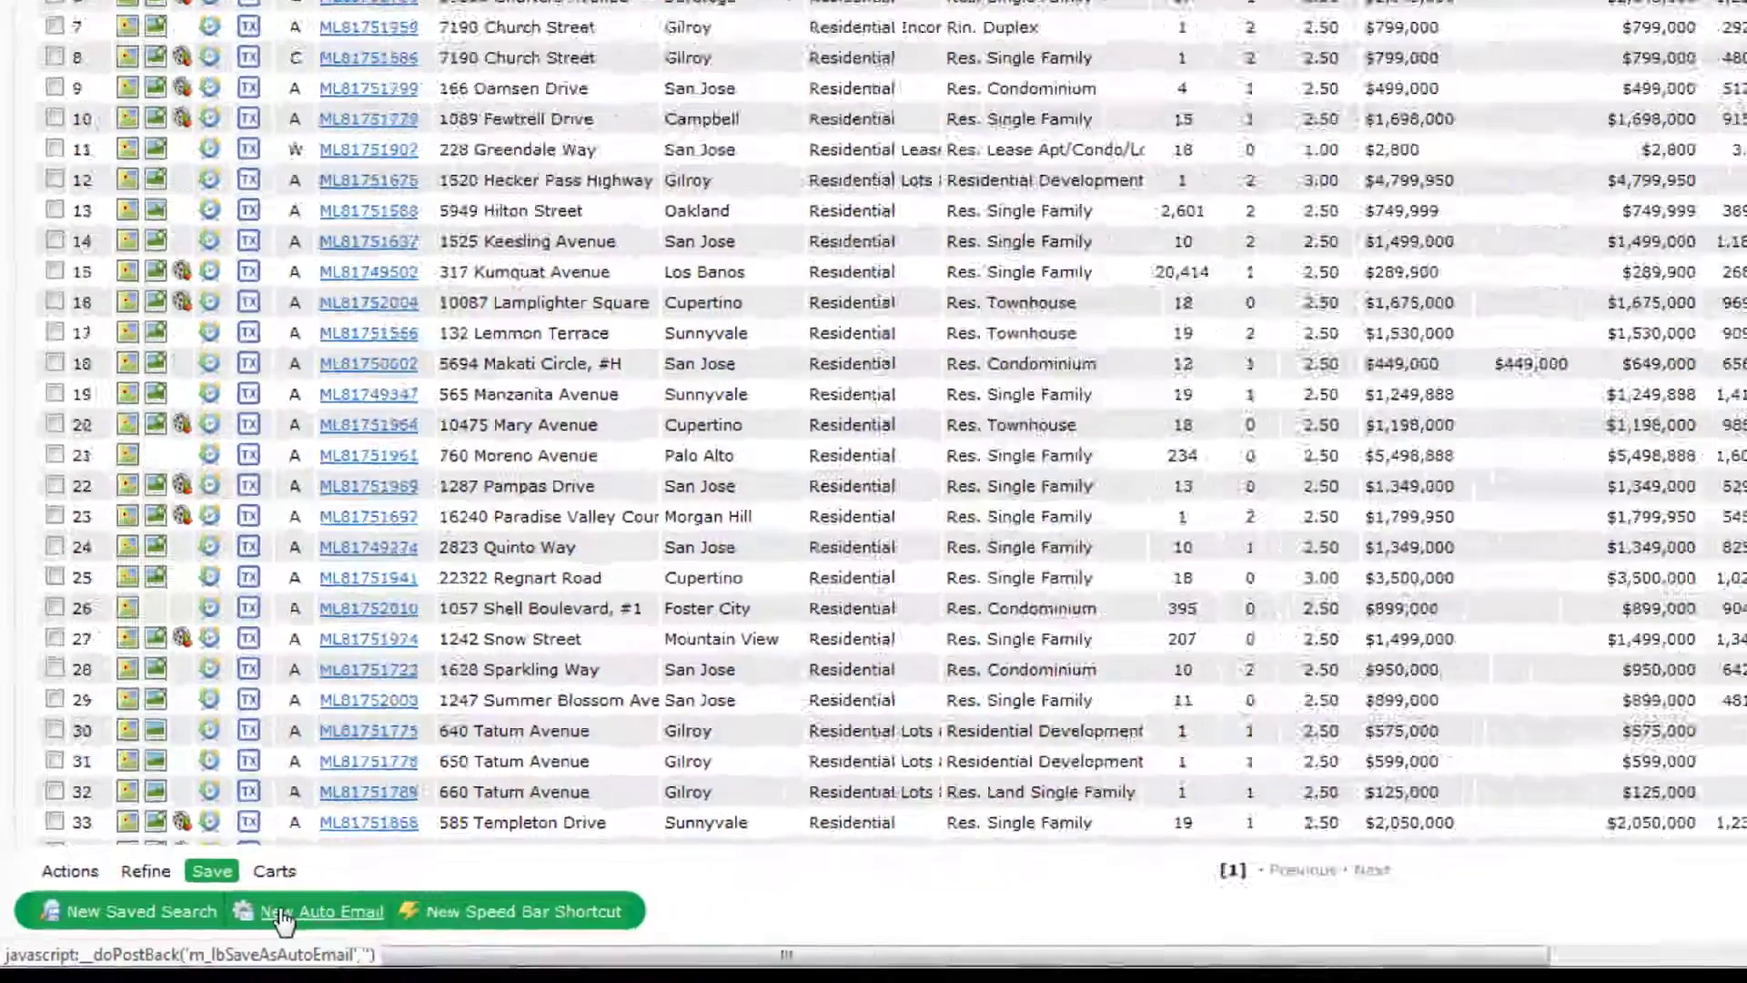
- Create a new auto email to your own contact with the pasted subject, adding evening delivery, and save it
left_click(439, 873)
left_click(234, 225)
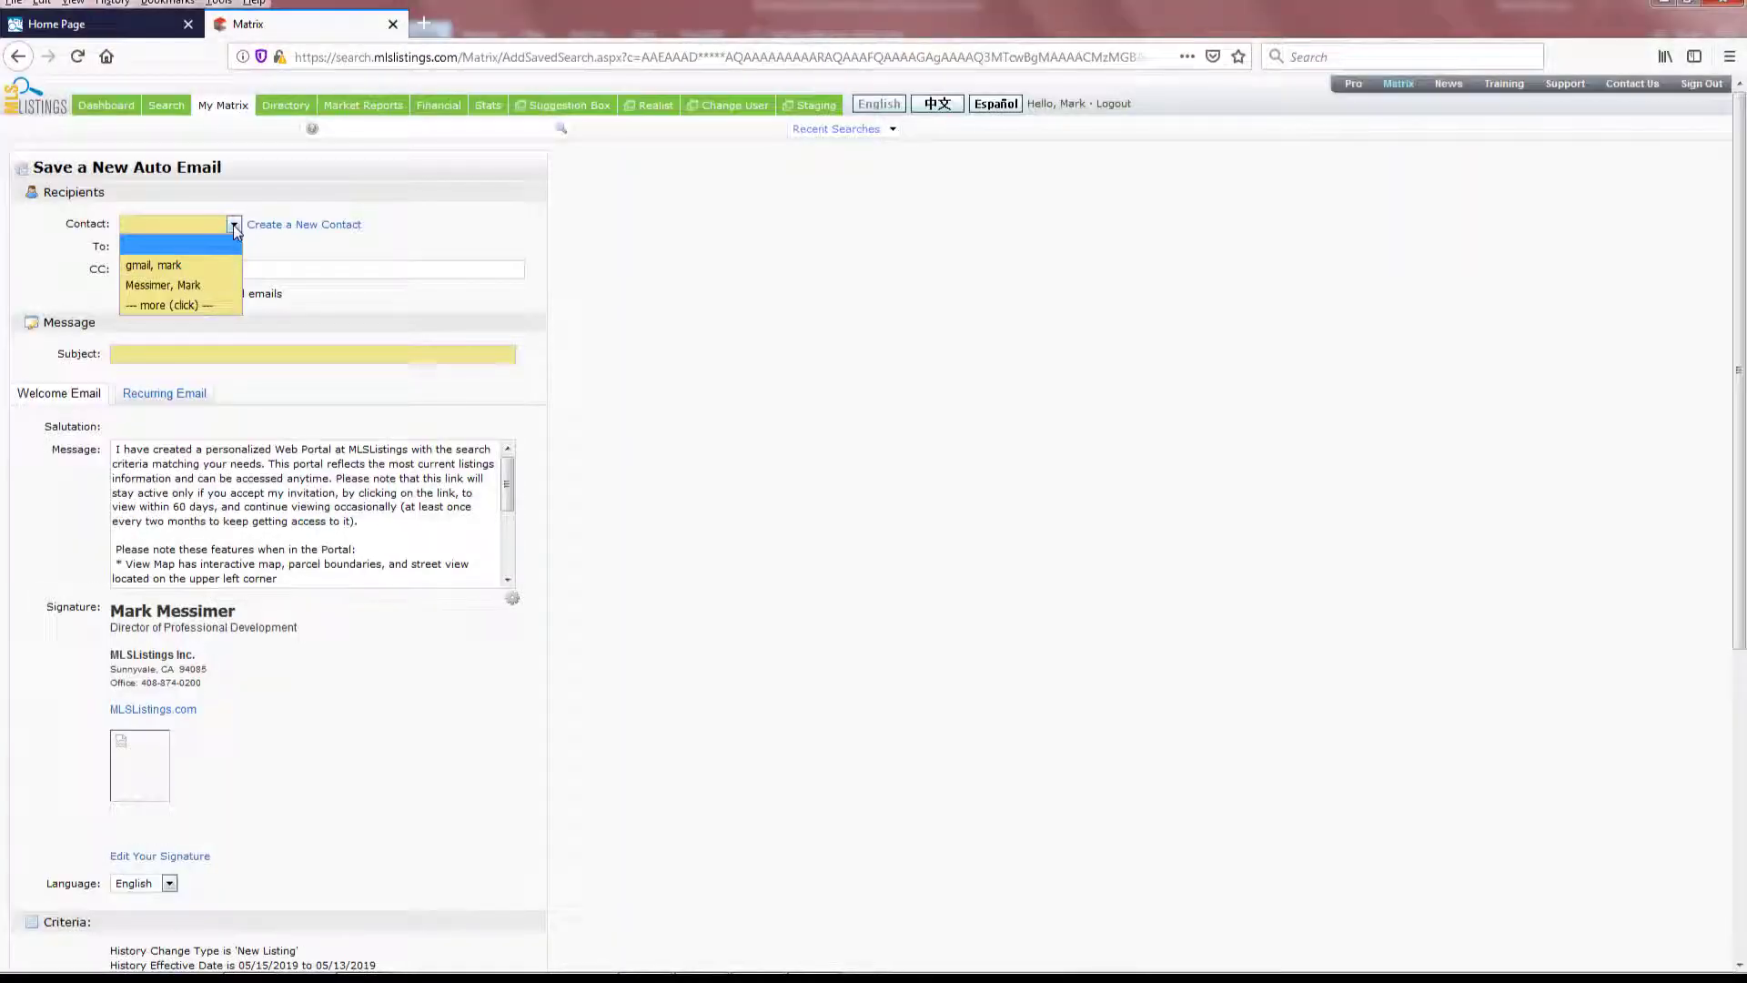
left_click(215, 286)
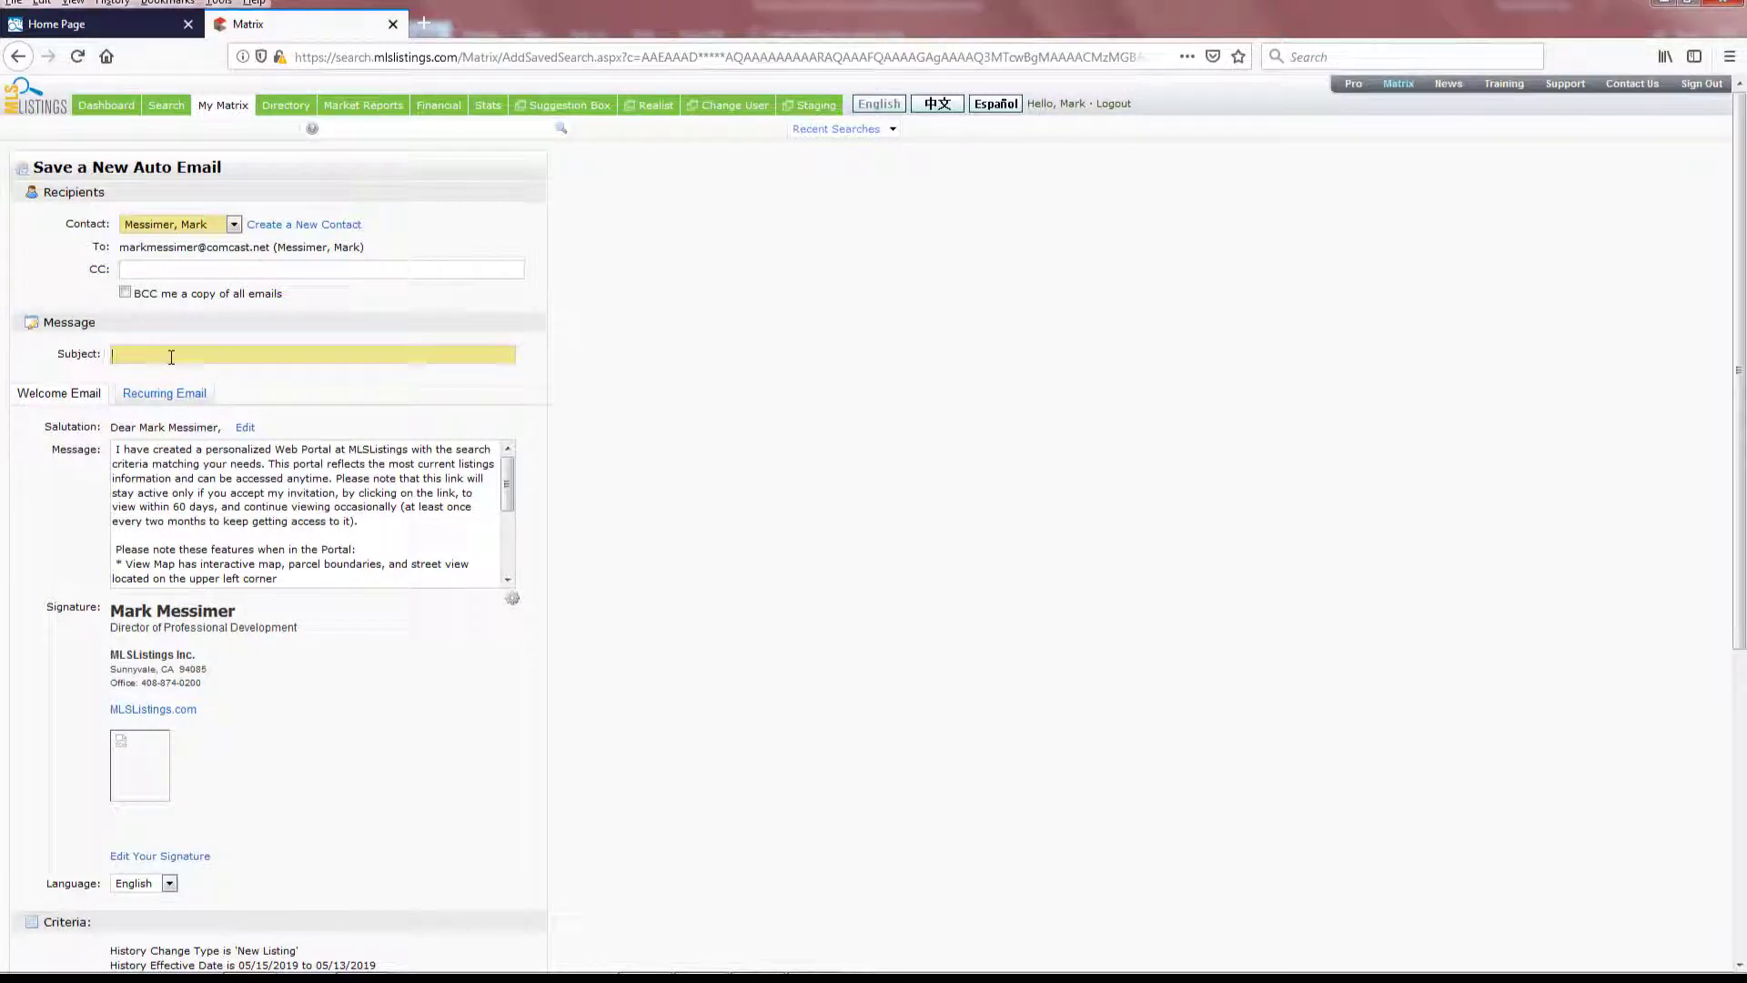
type("New Listing from all Intero offfice...Last 2 days")
scroll(1739, 550, "down", 4)
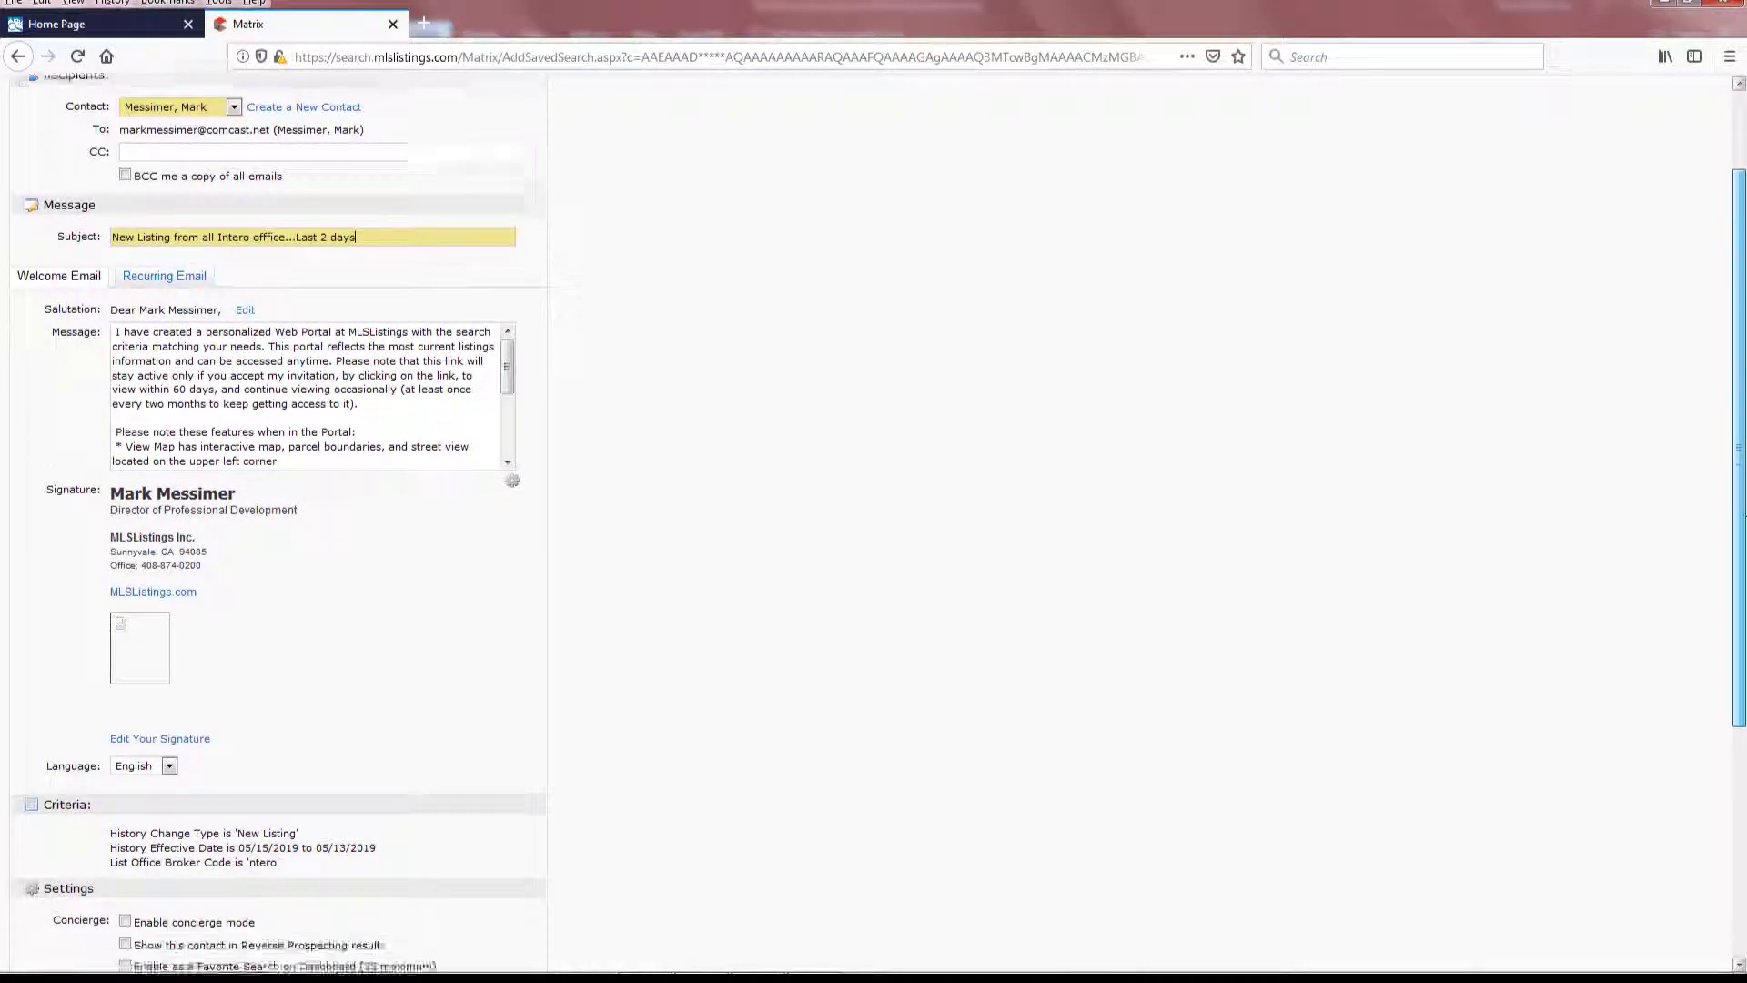
scroll(1739, 550, "down", 3)
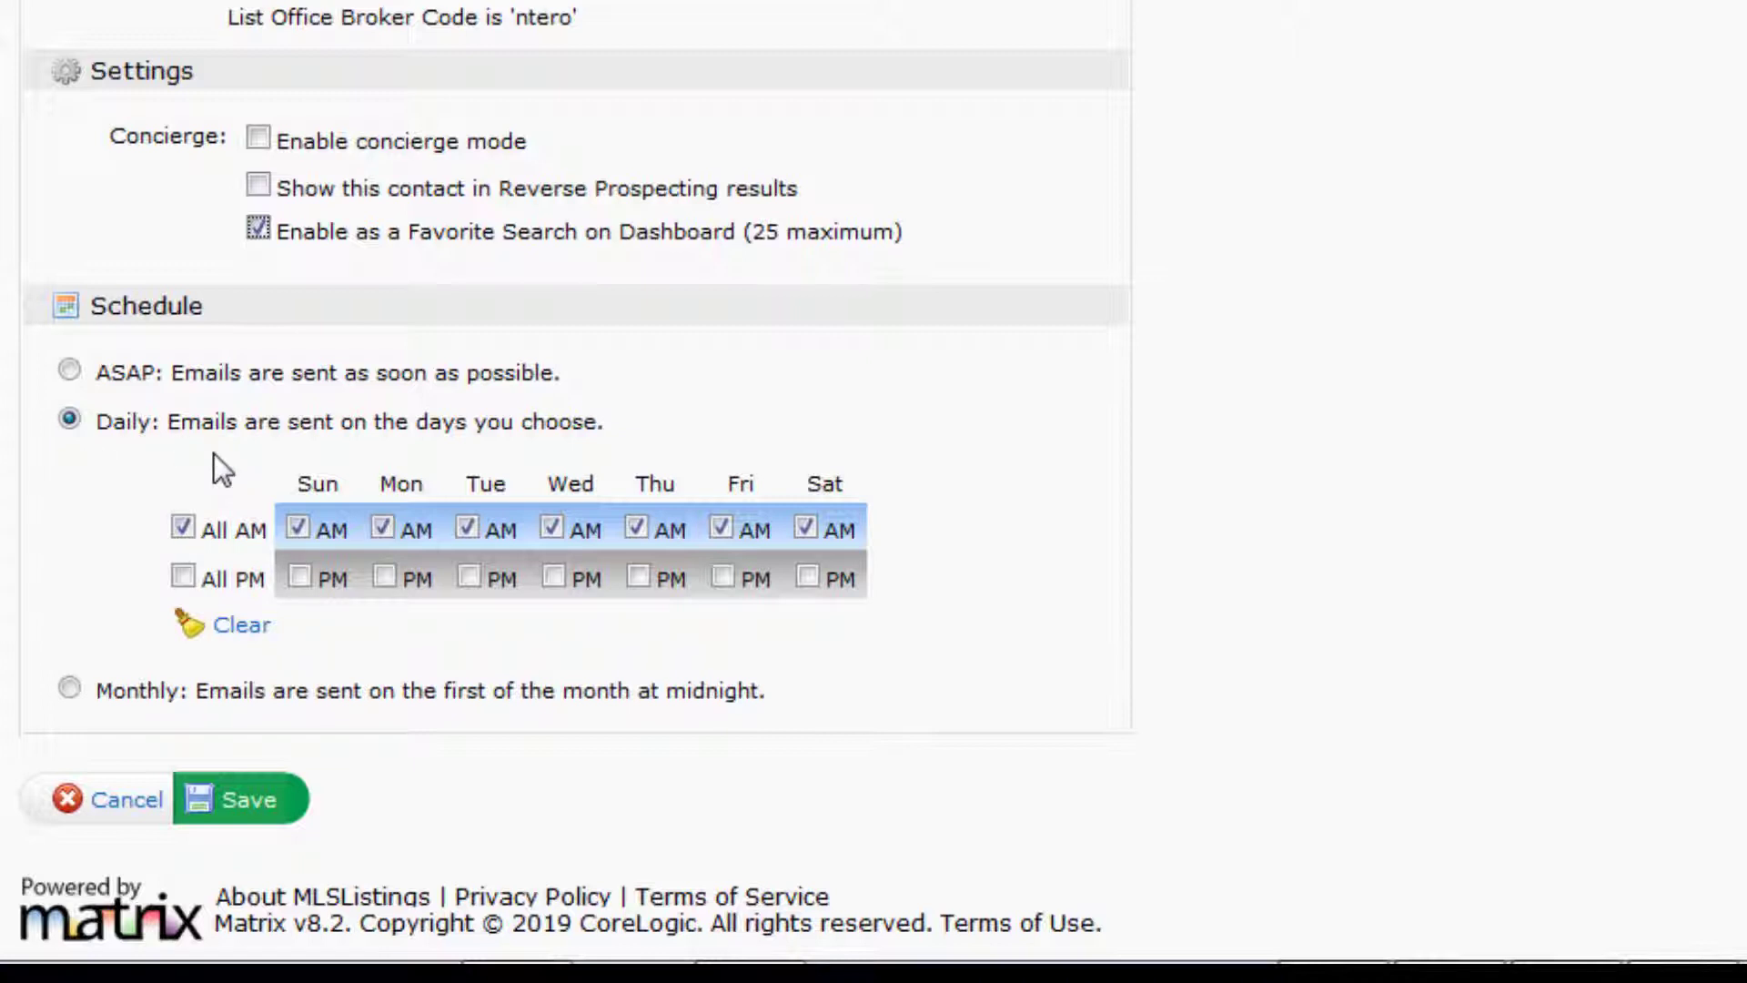
left_click(182, 576)
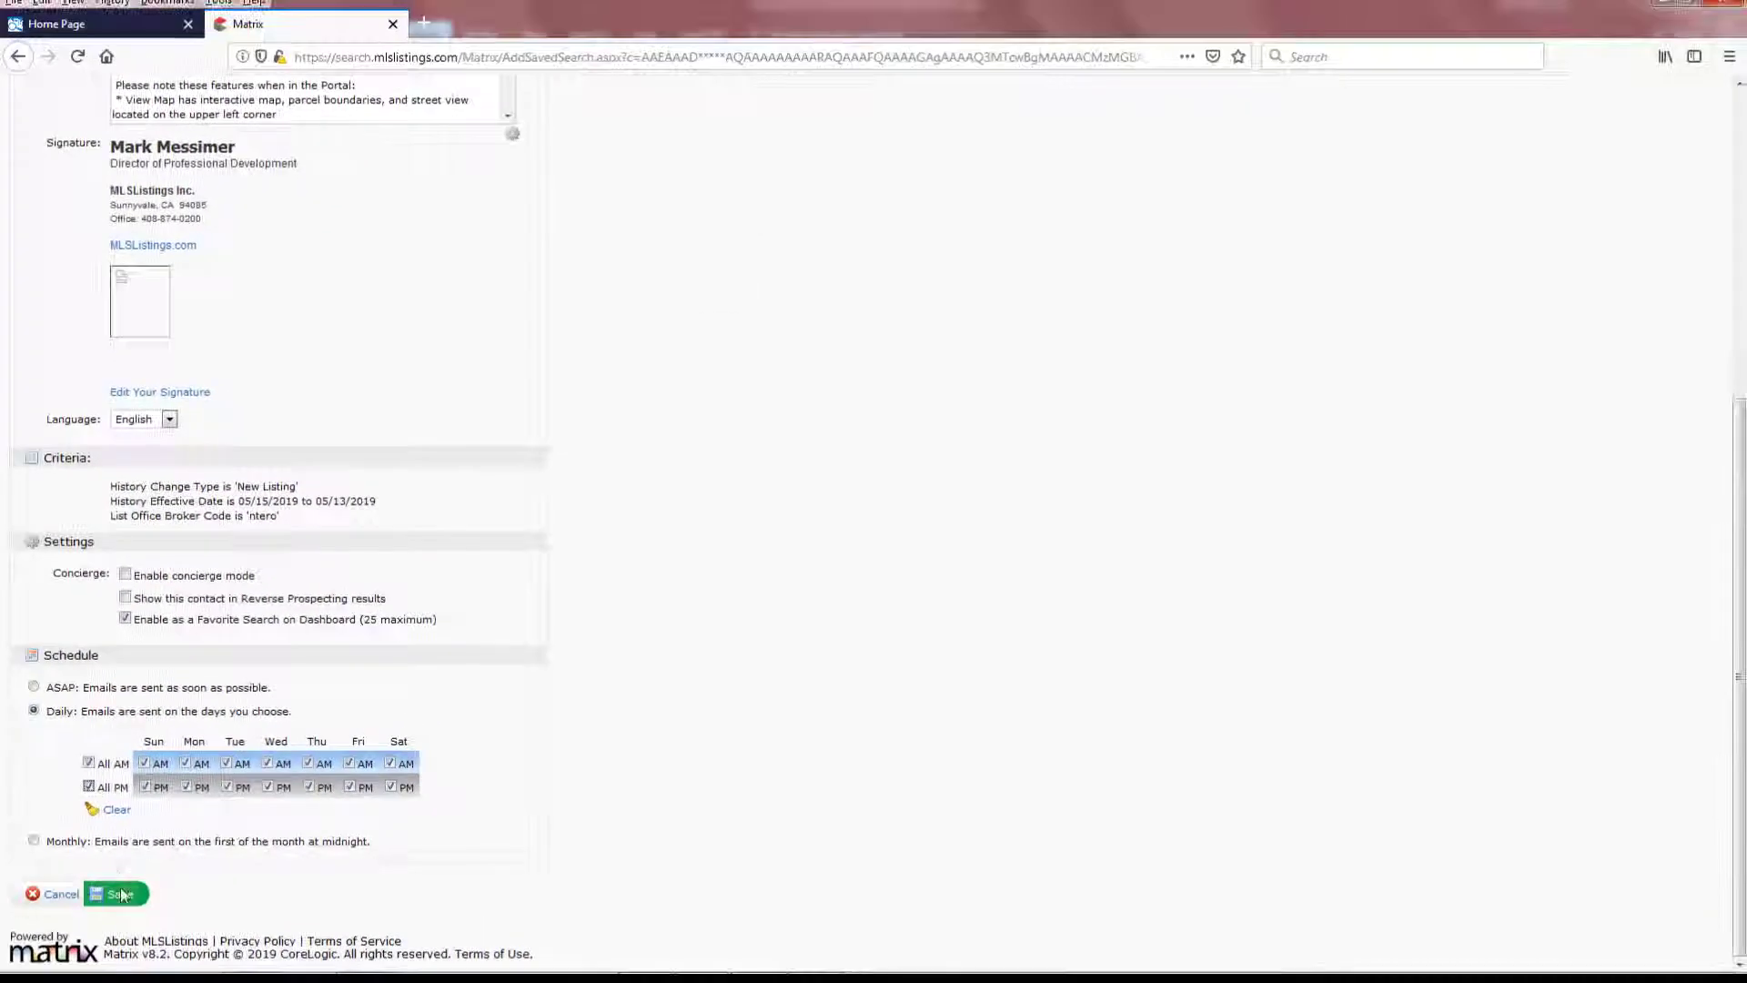
left_click(121, 894)
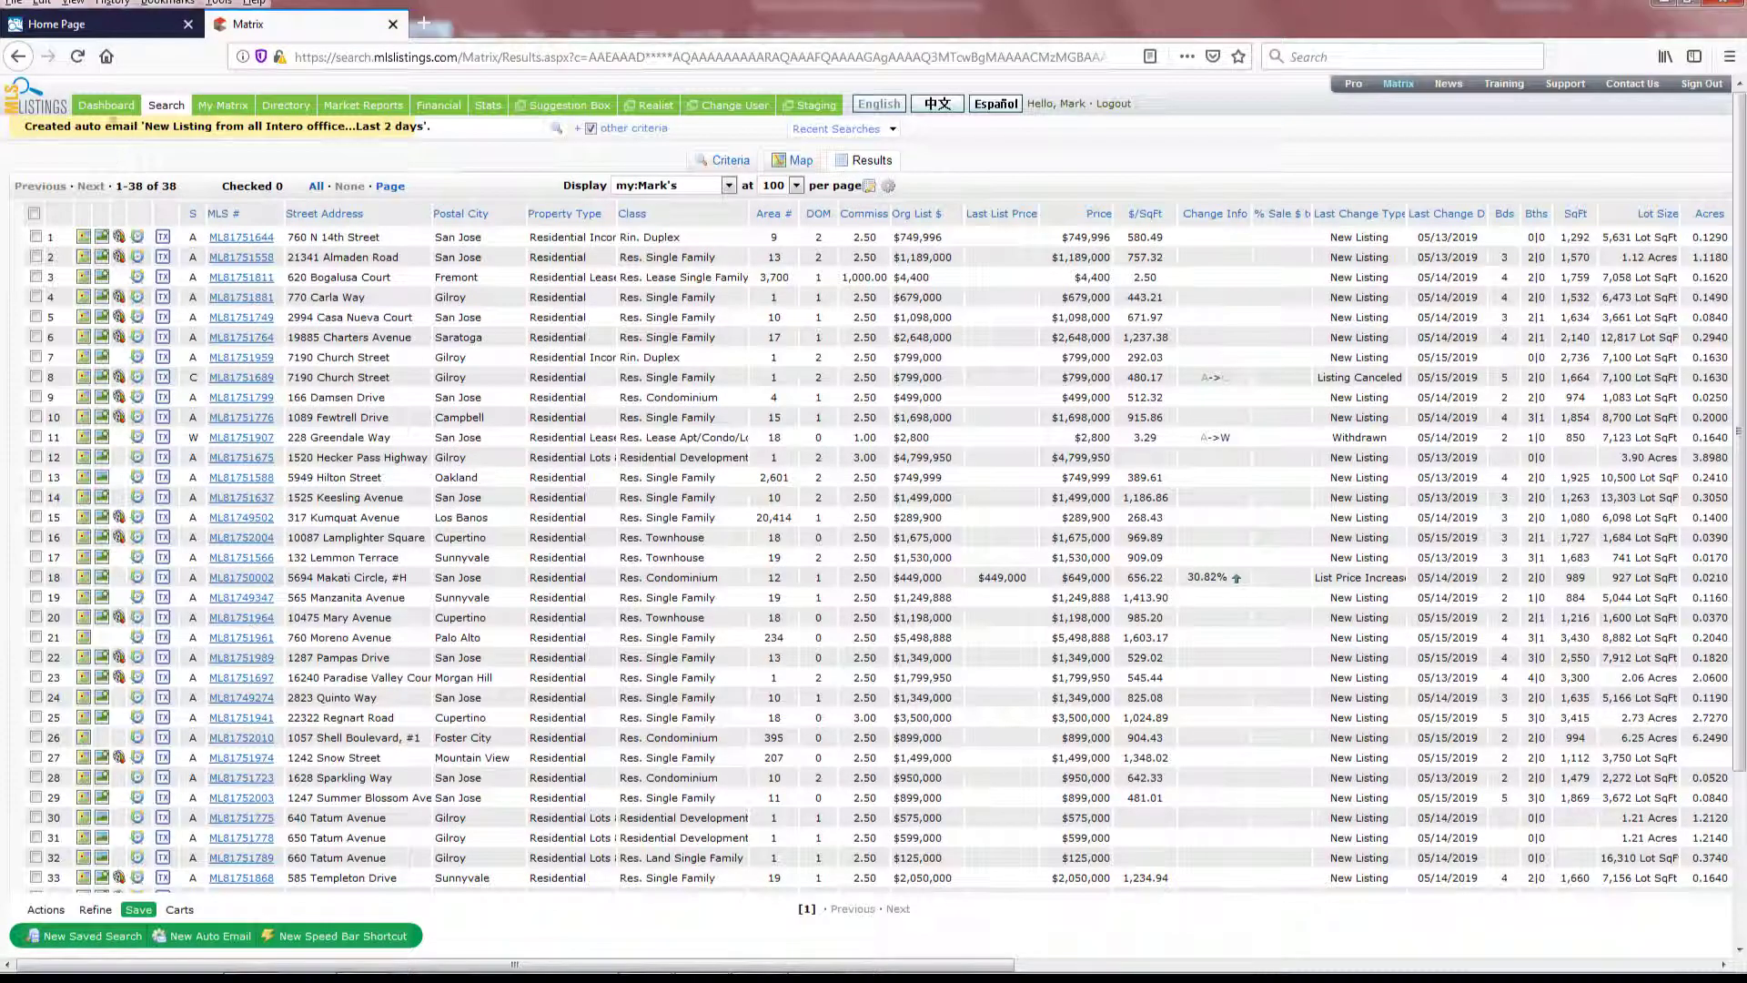
- Run the 'New Listing from all Intero' favorite search from the Dashboard
left_click(105, 107)
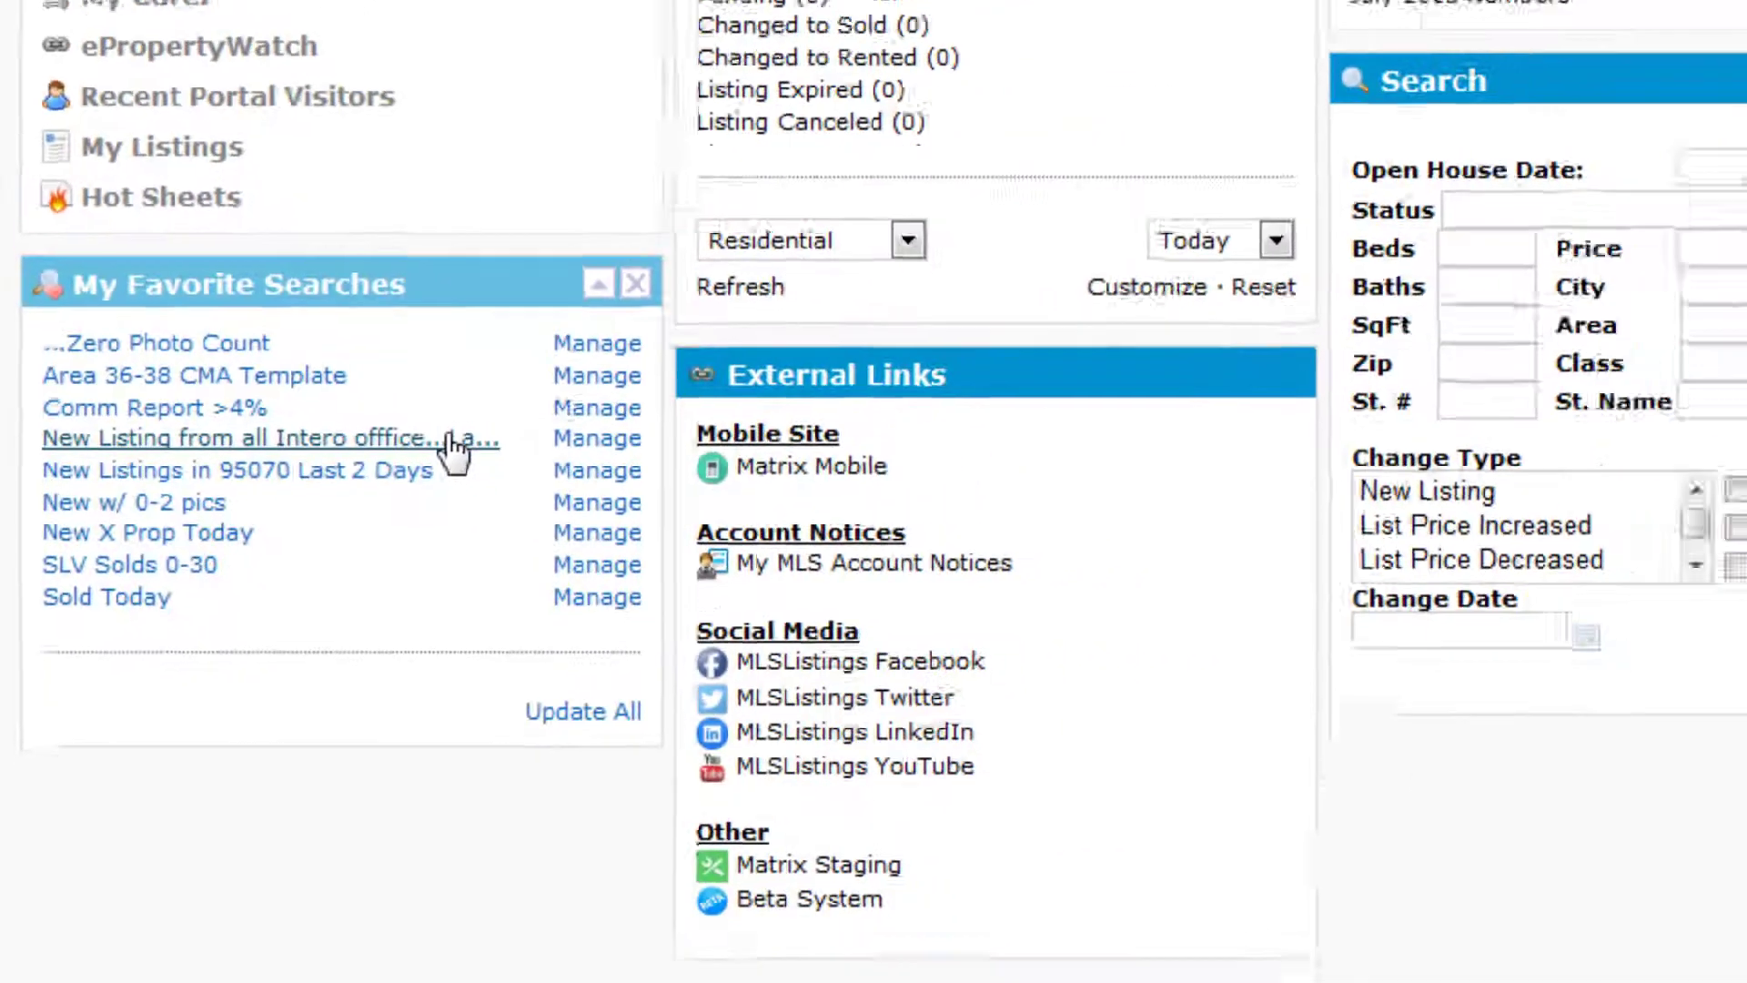
left_click(580, 415)
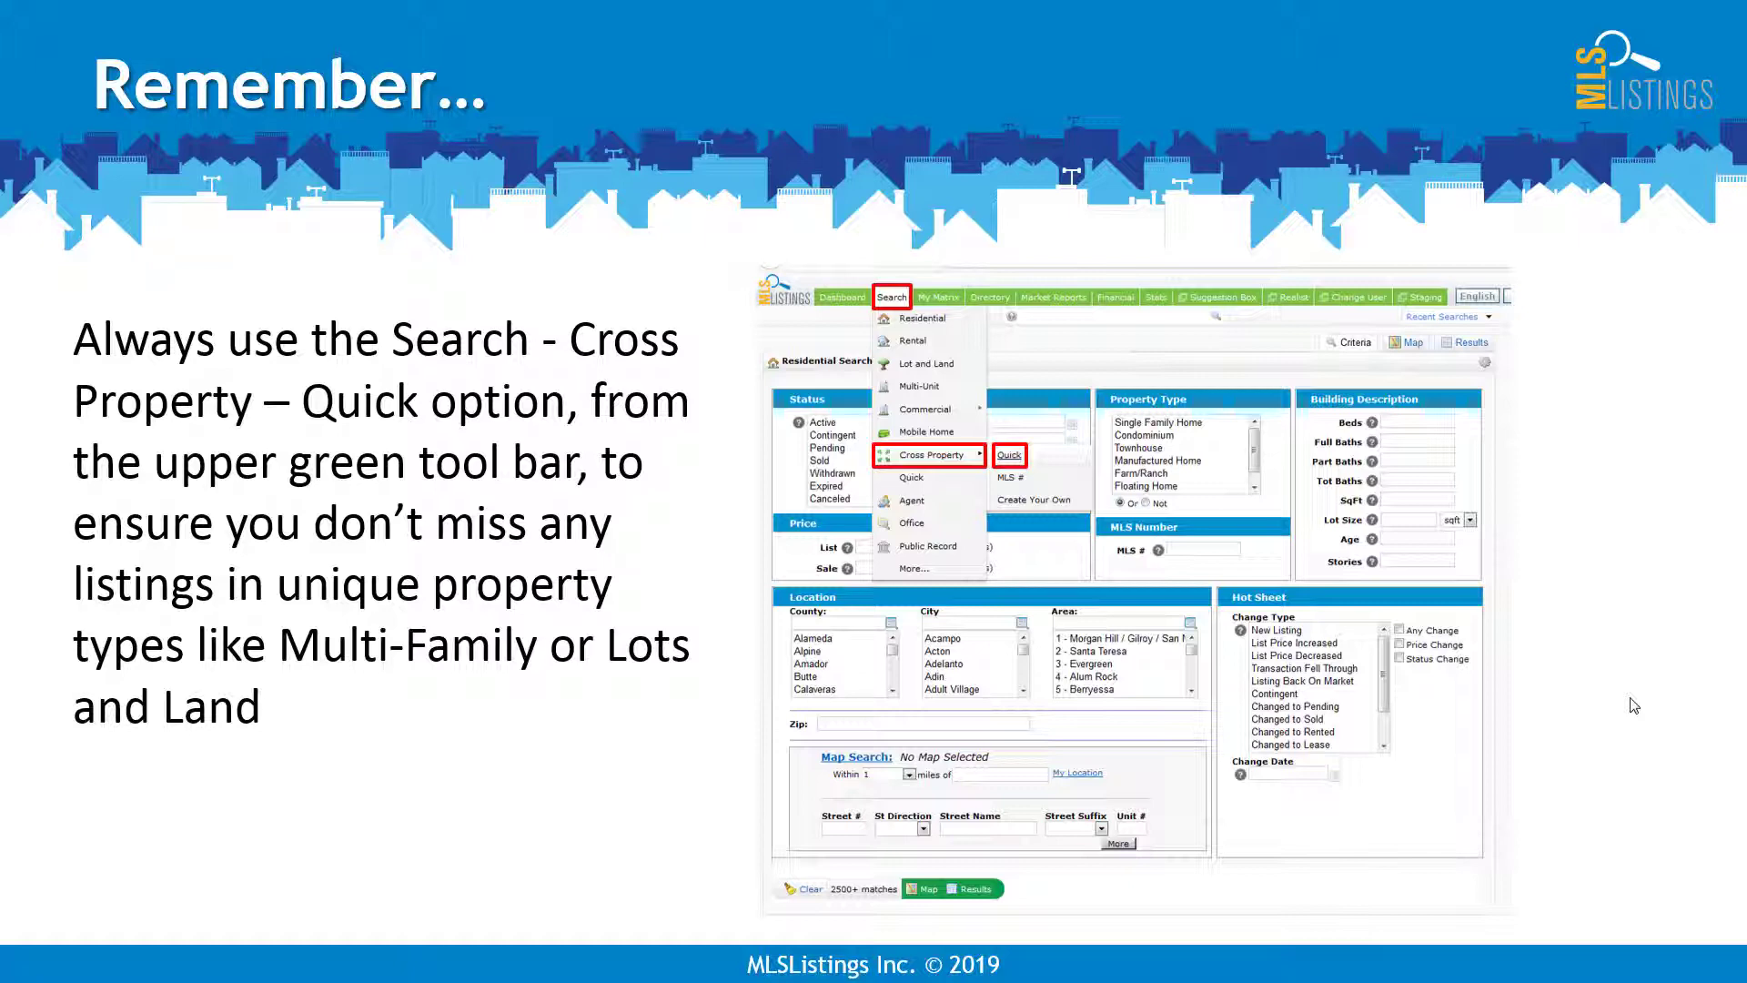
- Advance to the Hot Sheet slide on Change Type, Location and Change Date
key("Right")
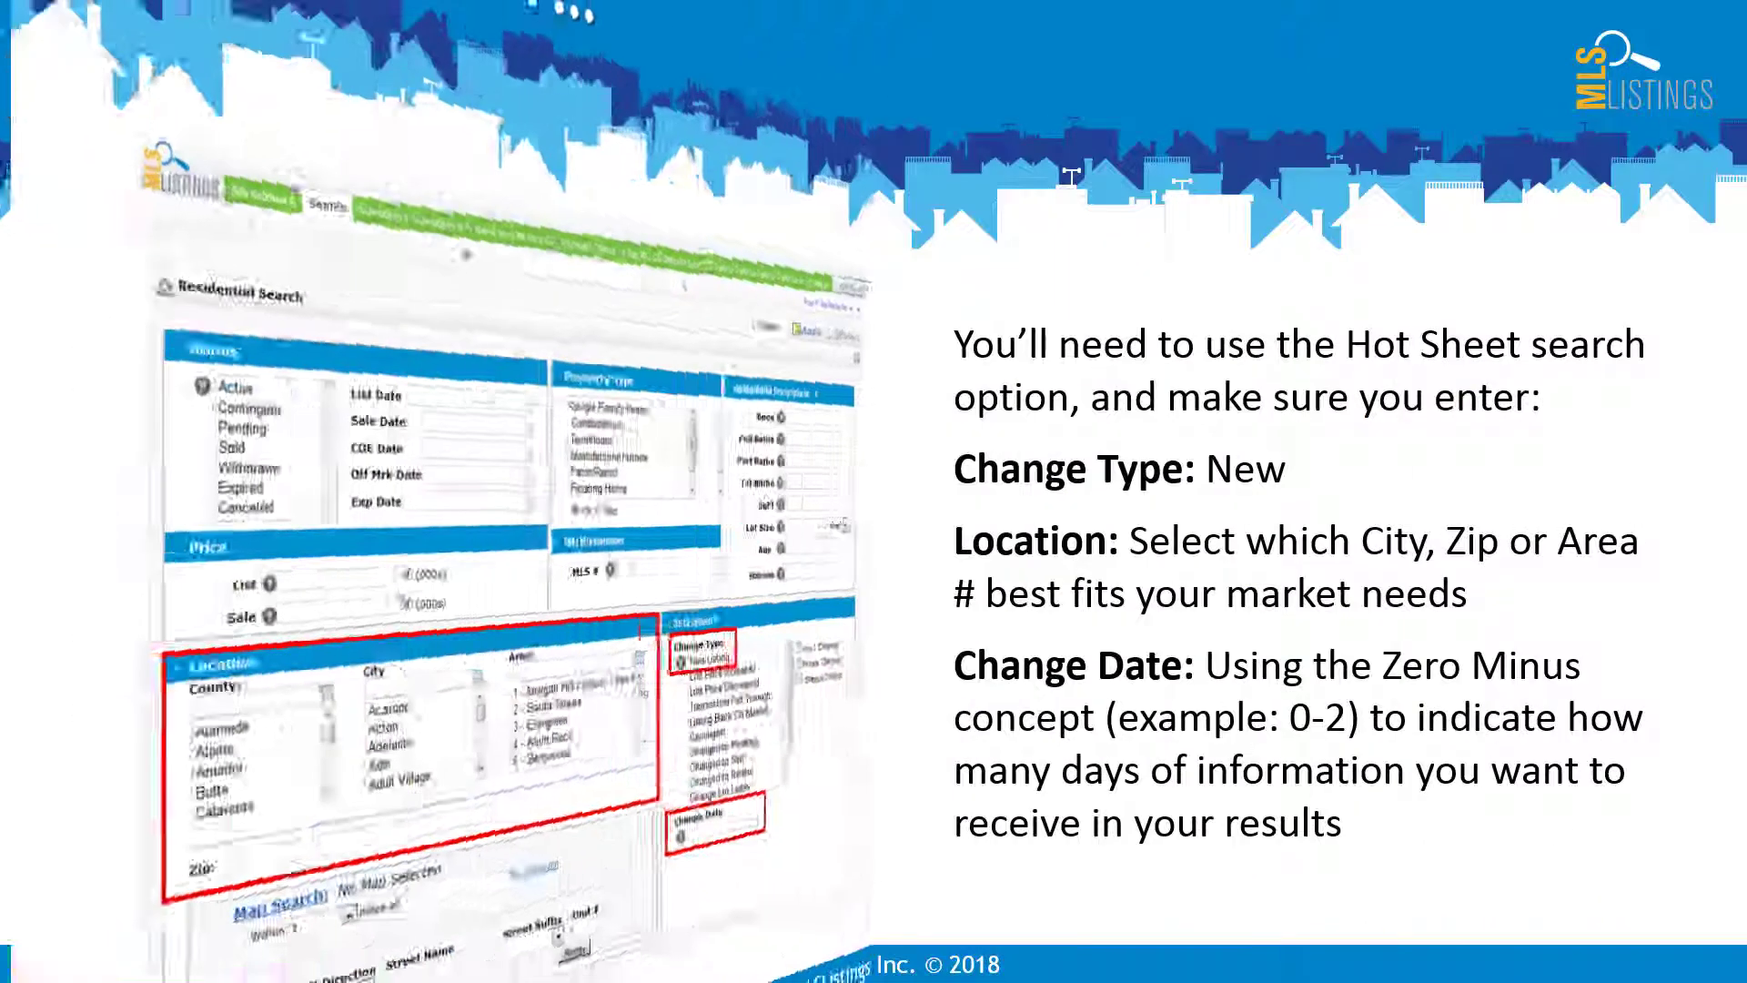